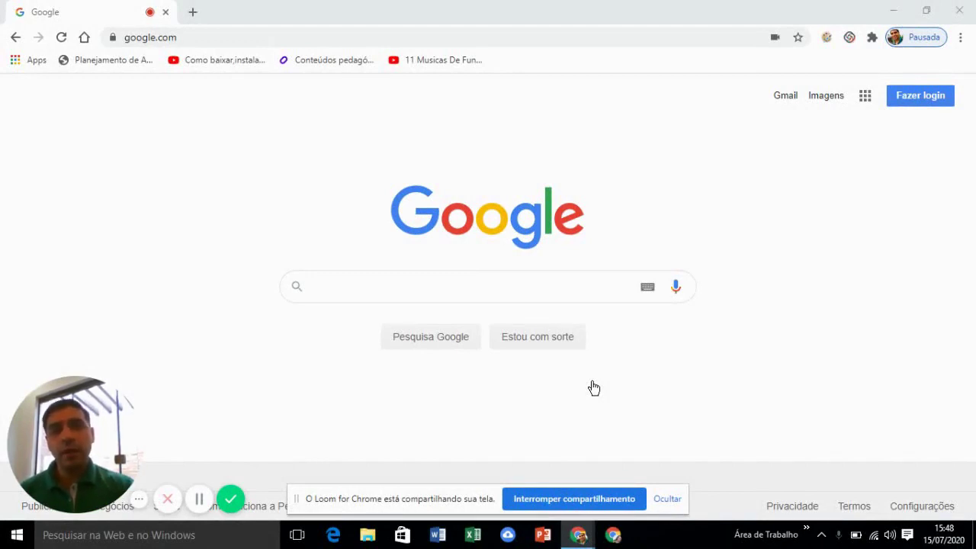
Sign in to the first listed Google account by entering the account password
click(928, 100)
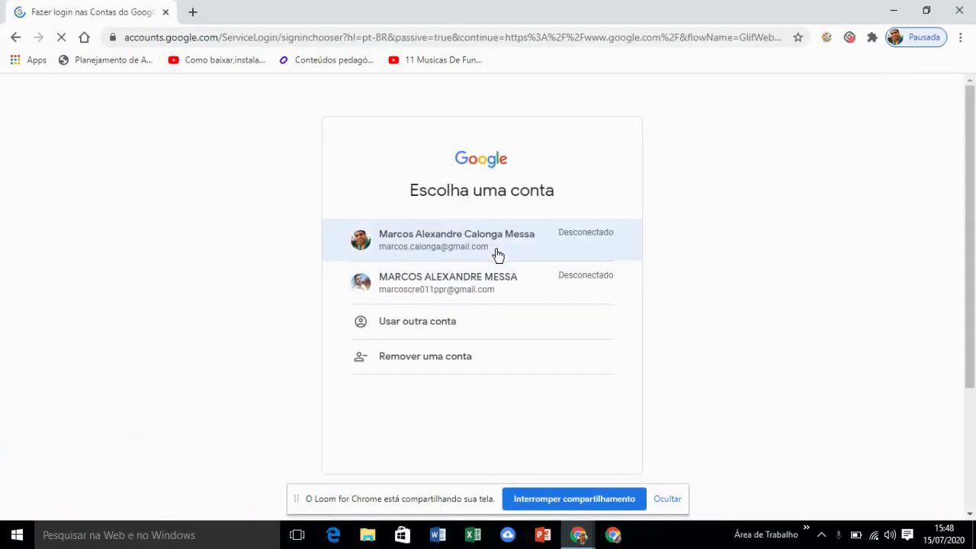
click(497, 254)
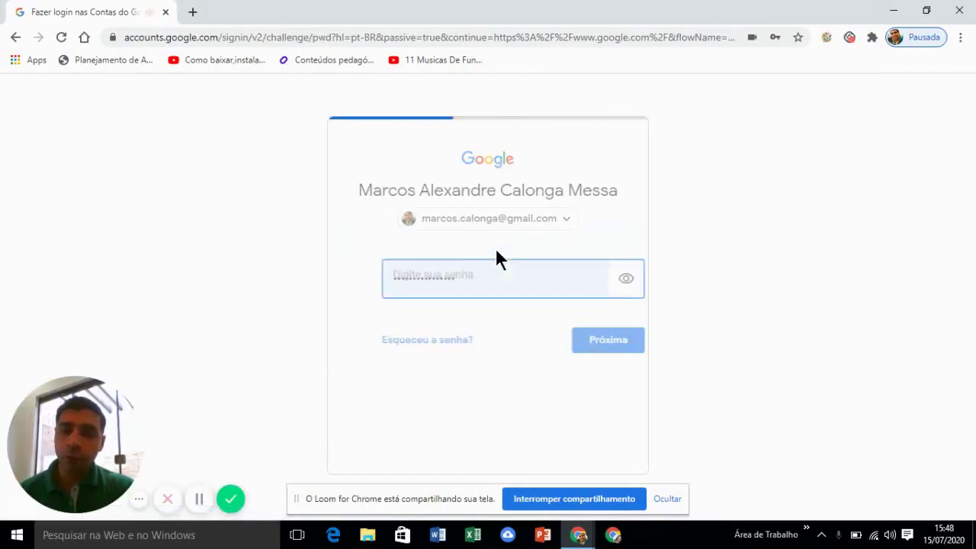
click(499, 282)
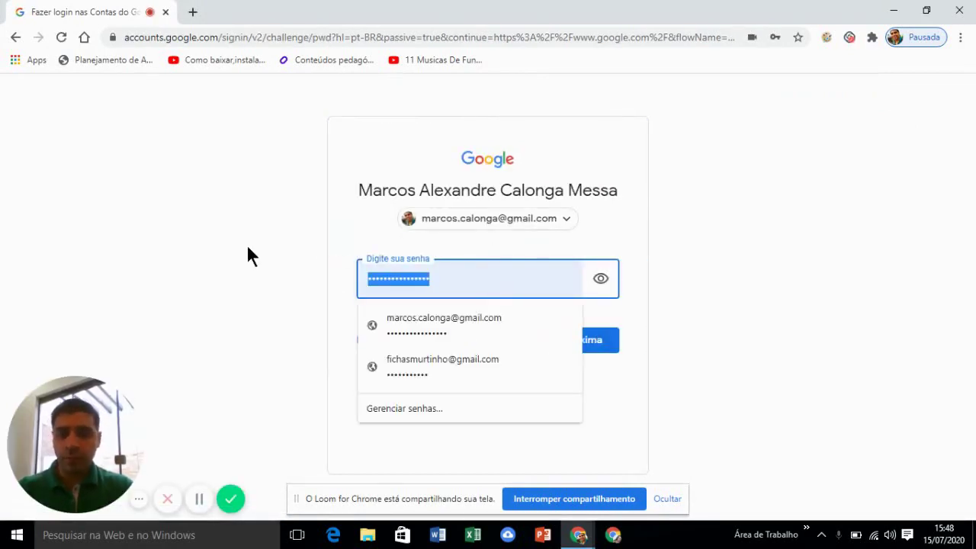
text(*********)
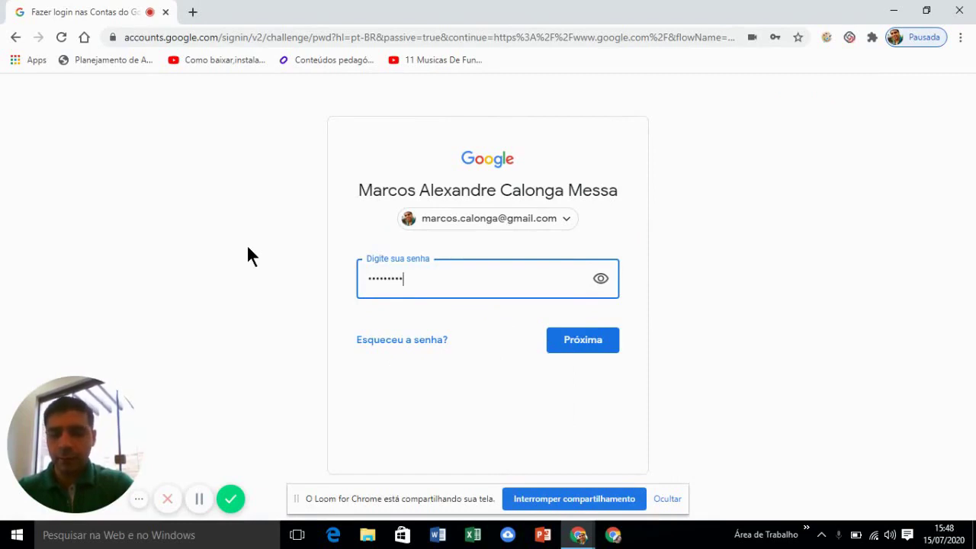
text(*******)
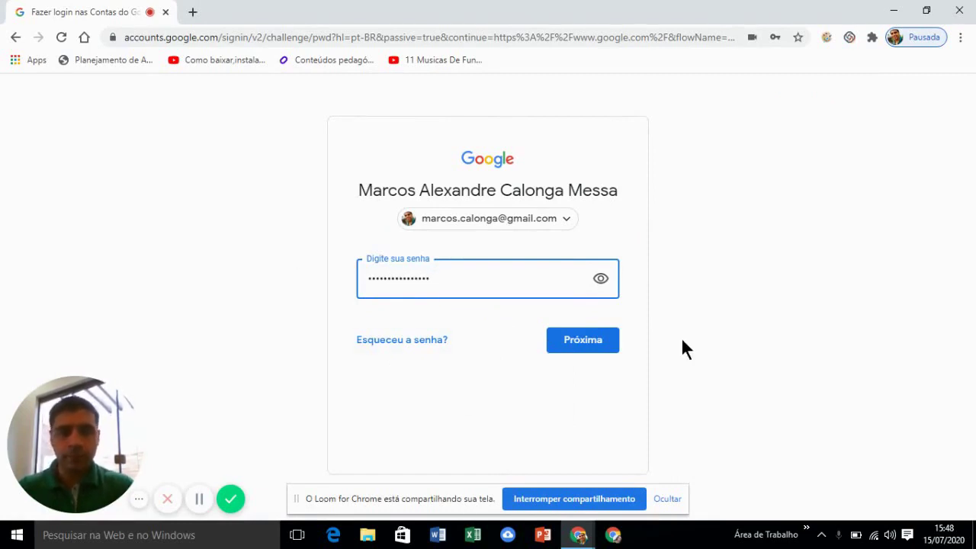
click(613, 342)
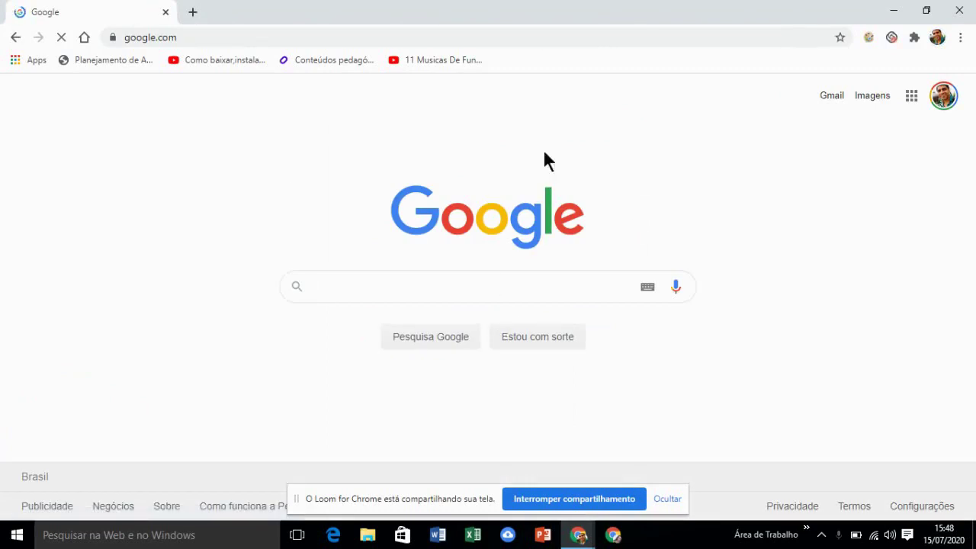
Open Google Drive from the Google home page and show the items shared with this account
click(916, 101)
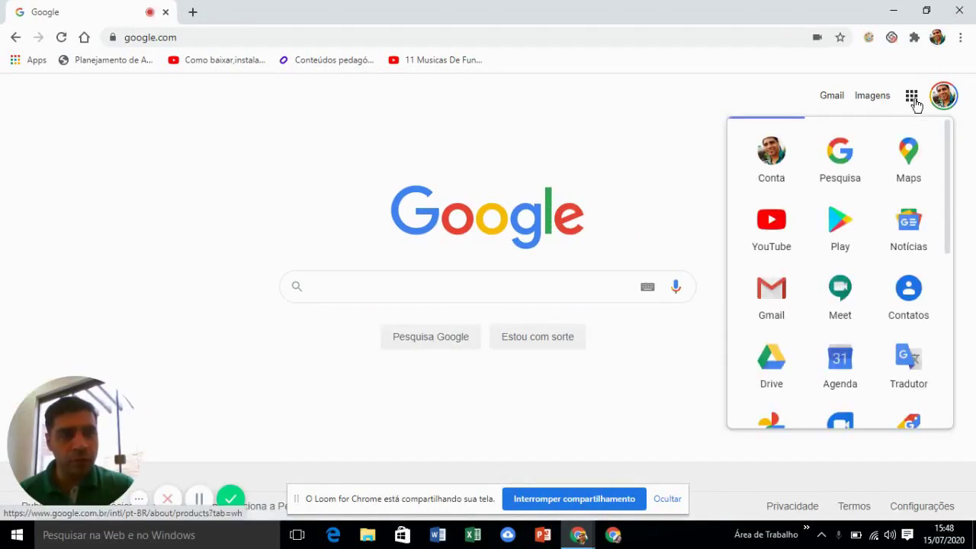
click(789, 368)
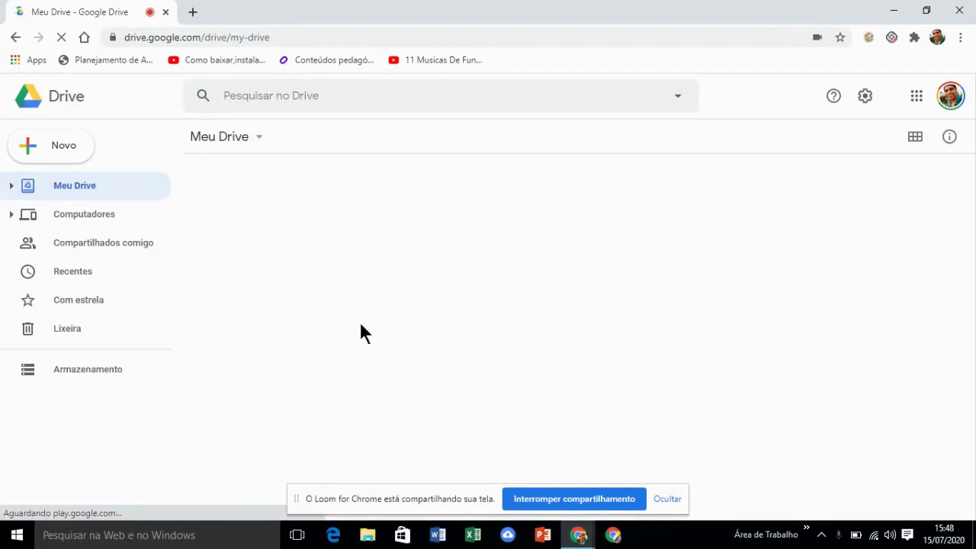
click(120, 255)
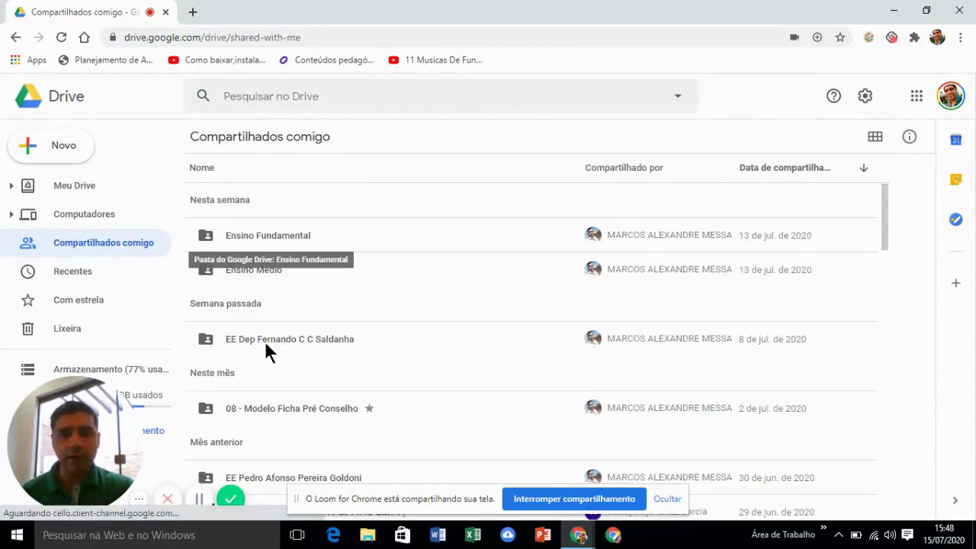
Add the shared folder Ensino Médio to the starred items
right_click(261, 274)
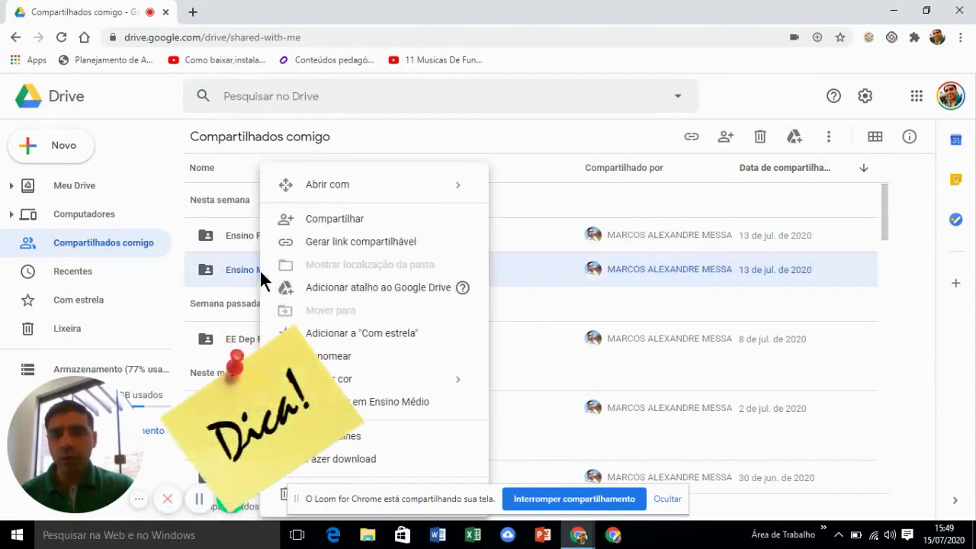
click(340, 344)
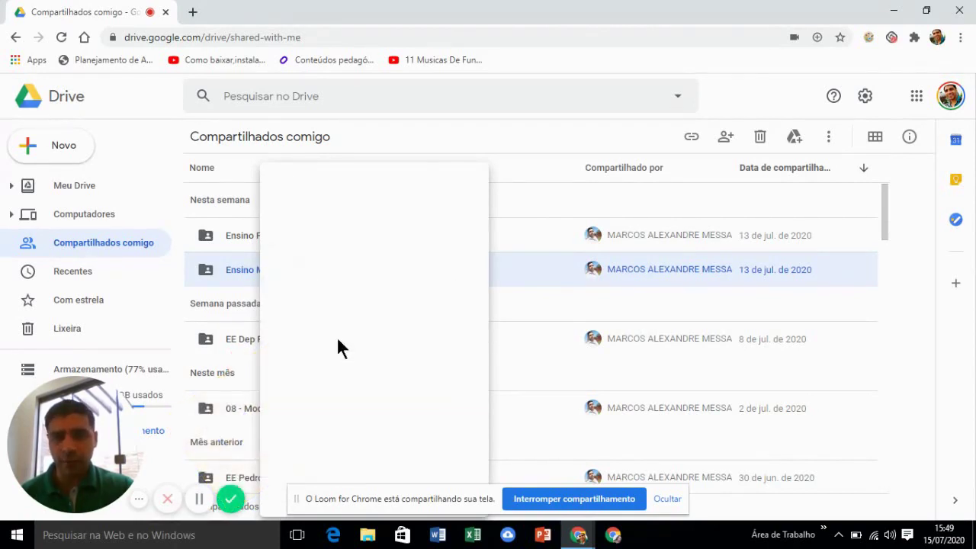
right_click(260, 267)
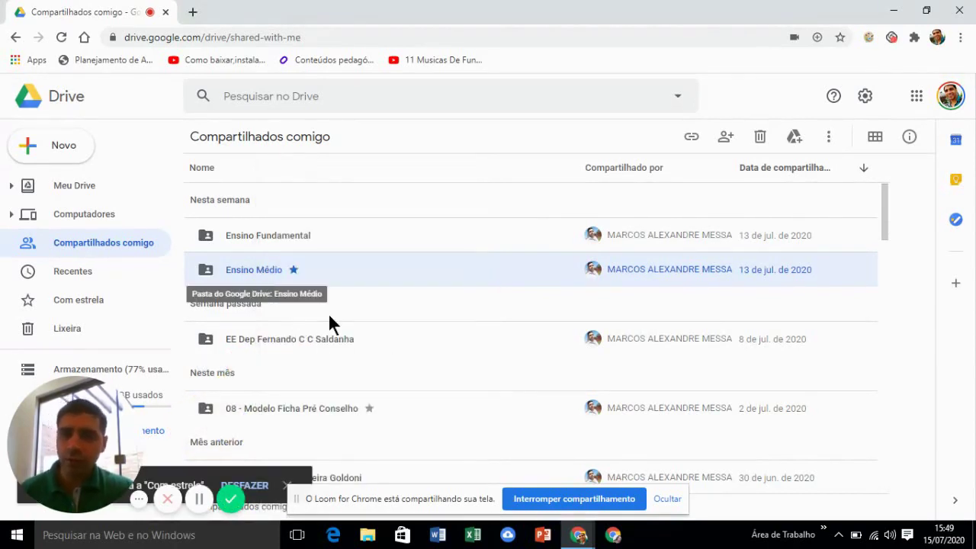
key(Escape)
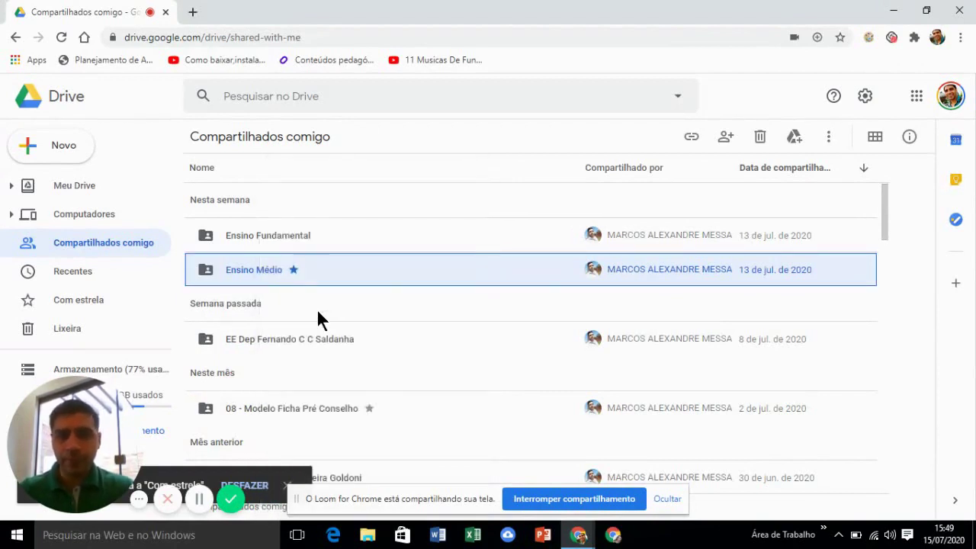
Open google.com in a new browser tab, go to Google Drive and display the starred items
click(193, 12)
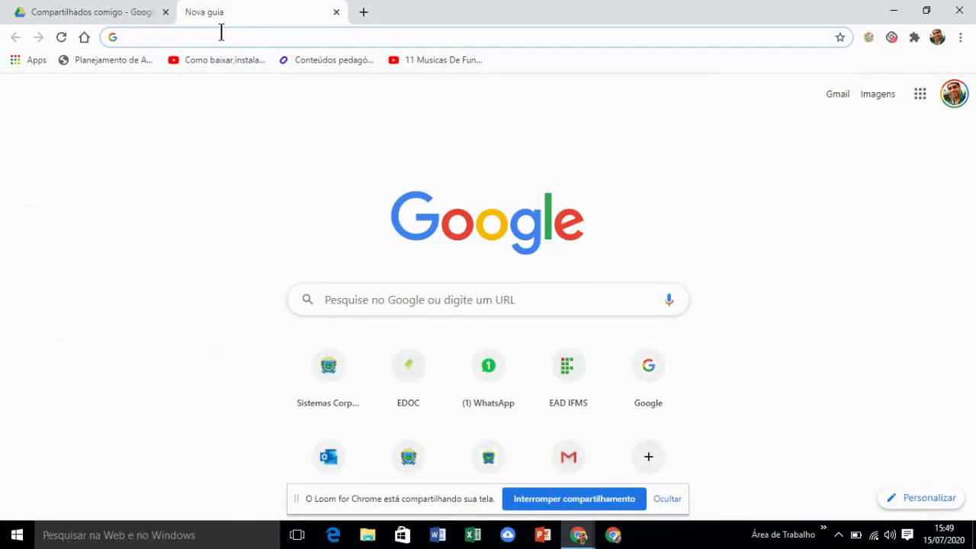
text(google.com)
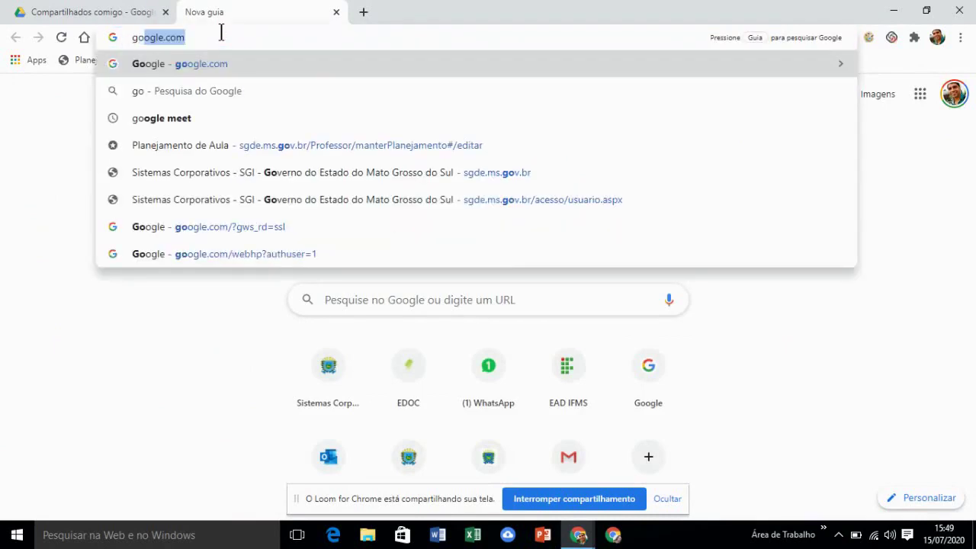
key(Return)
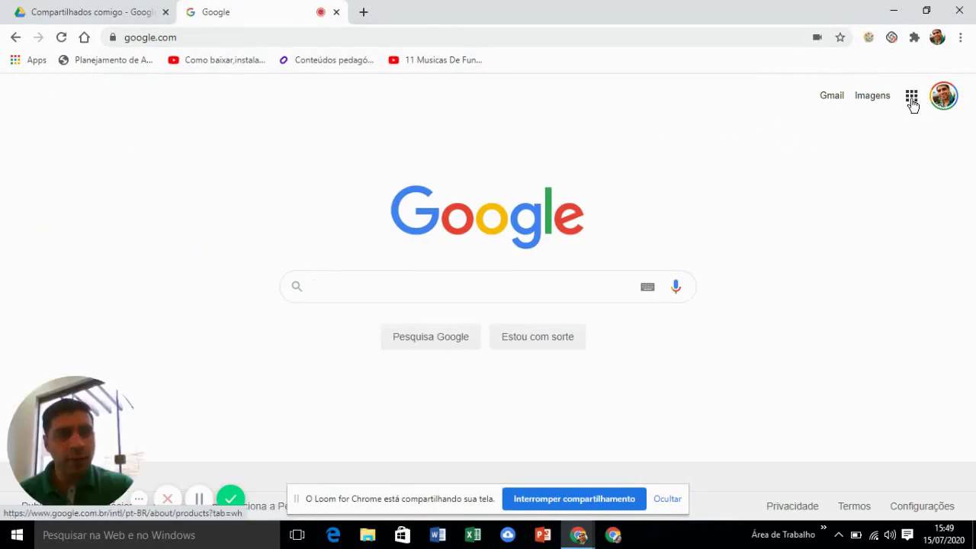
click(912, 102)
click(775, 371)
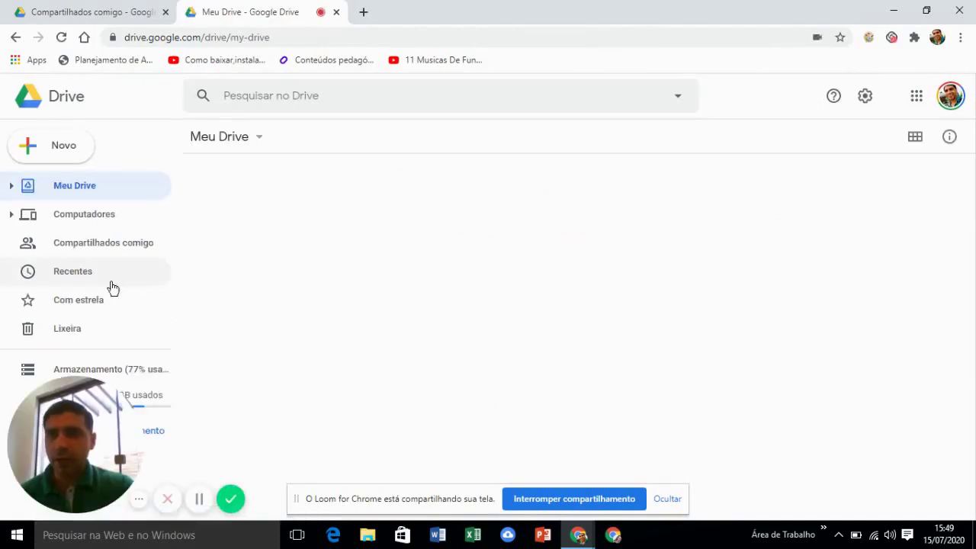
click(72, 303)
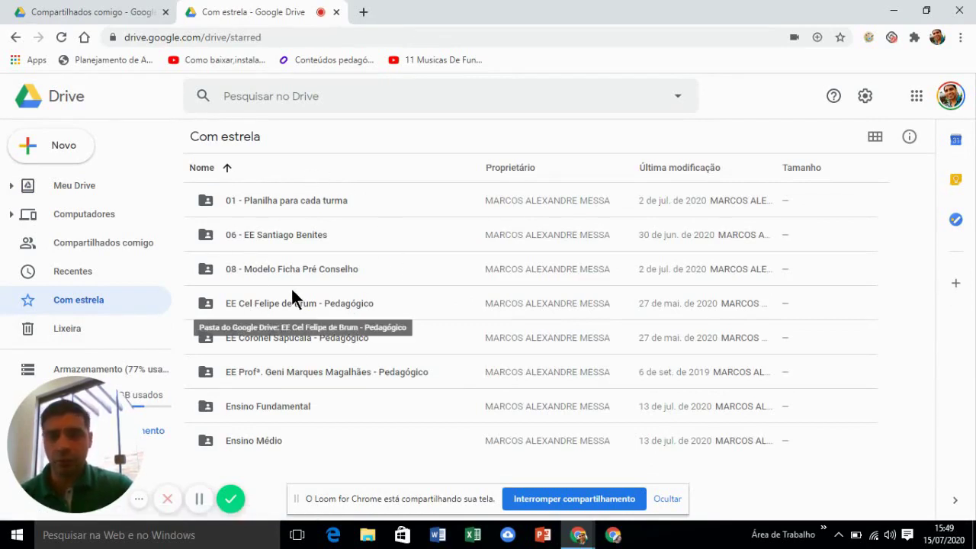
Open the spreadsheet (Nomear_Ens_Fund)_1 from the Ensino Fundamental folder inside 01 - Planilha para cada turma
double_click(314, 205)
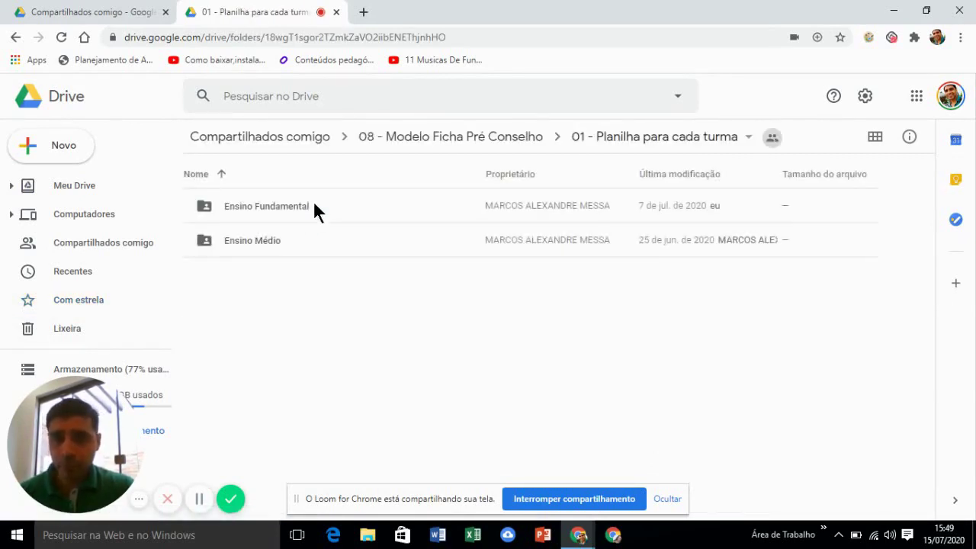
double_click(292, 206)
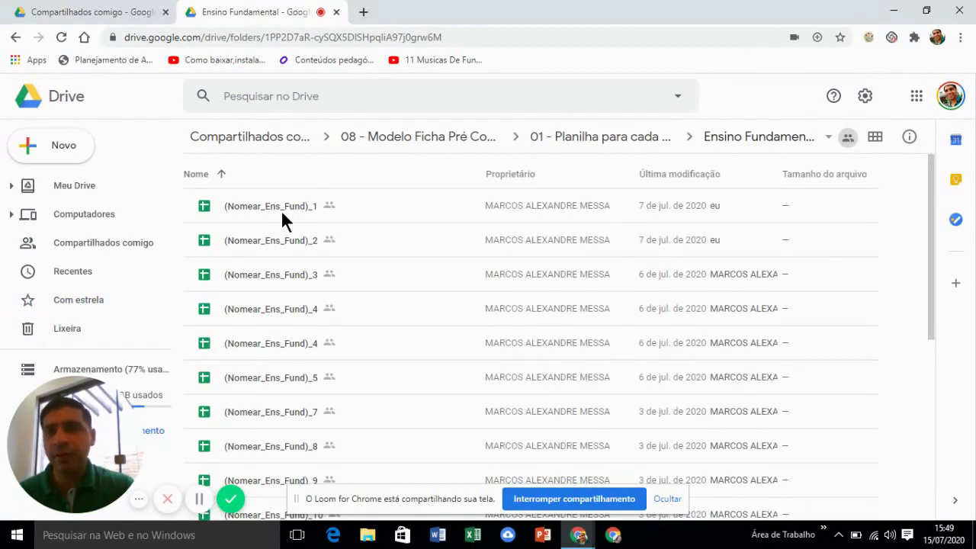
double_click(282, 220)
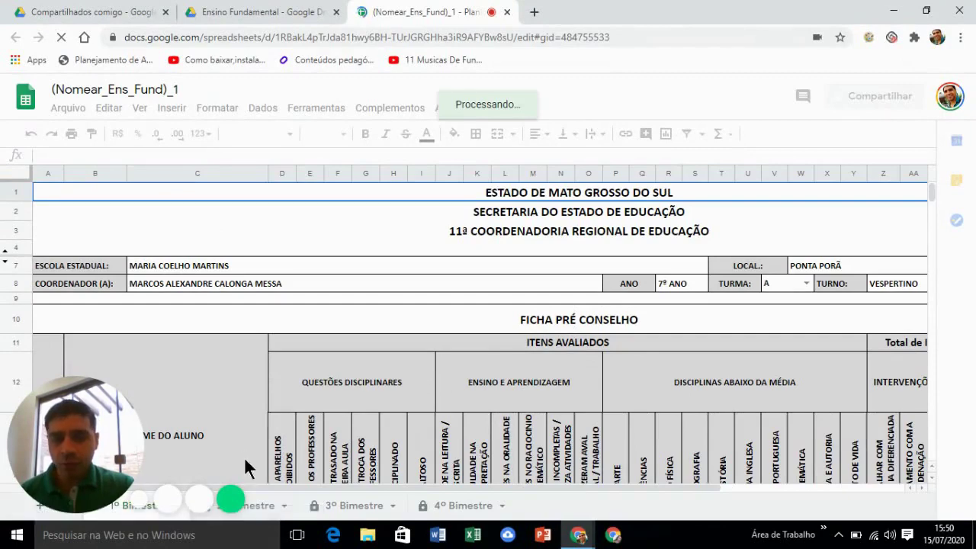
Switch to the 4º Bimestre sheet and set its display zoom to 90%
click(457, 508)
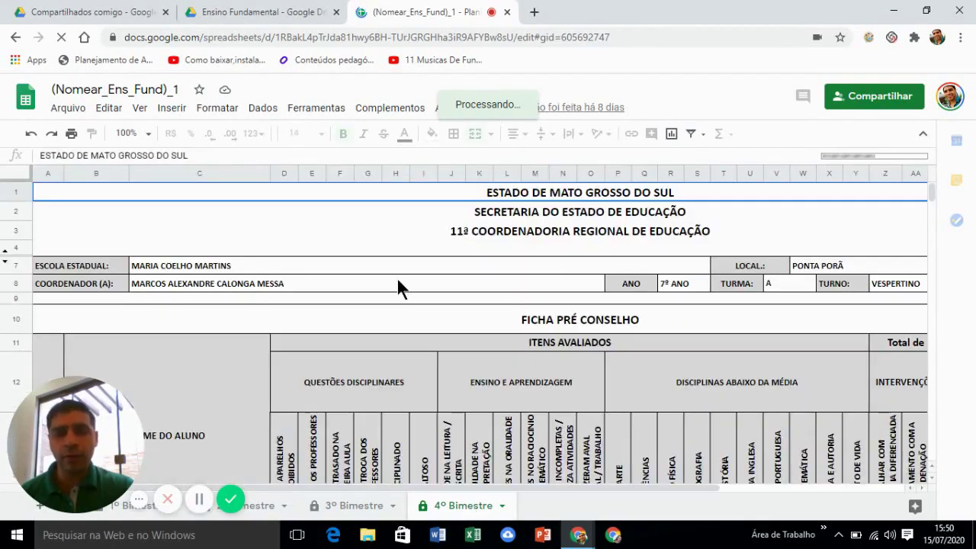
scroll(397, 284, down, 2)
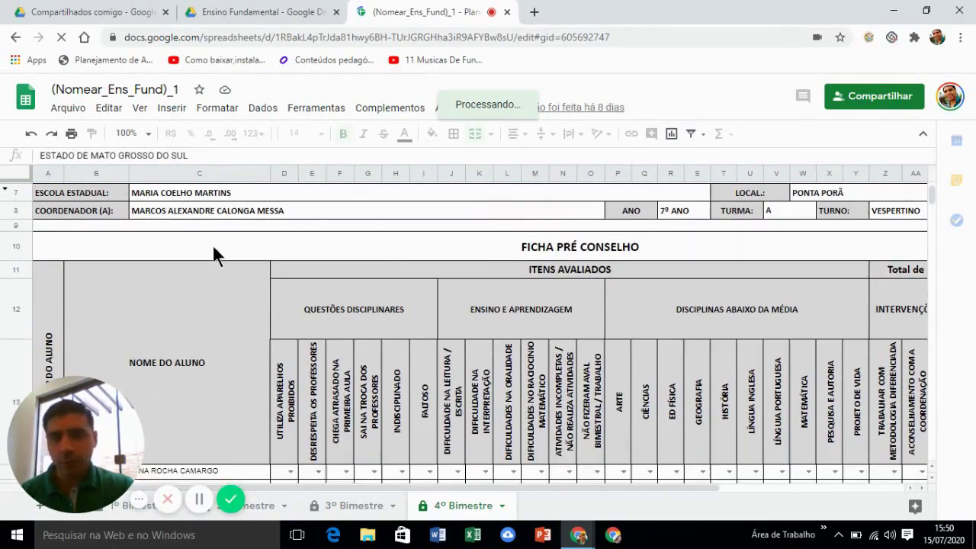
scroll(248, 234, up, 2)
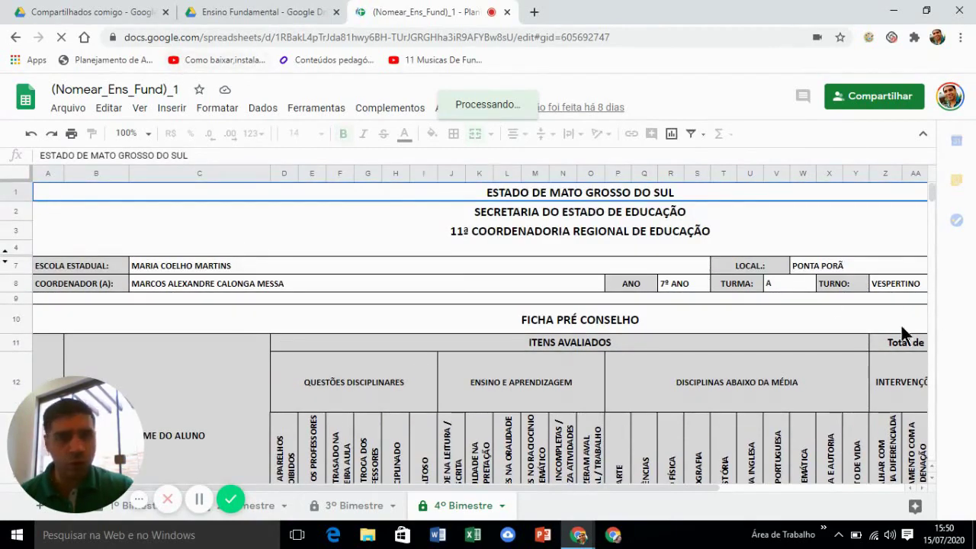
click(149, 134)
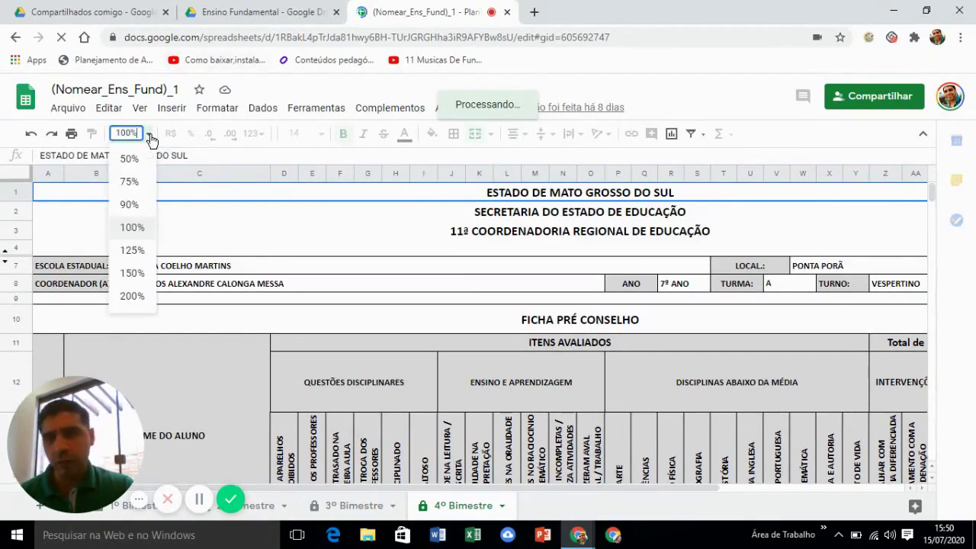
click(129, 205)
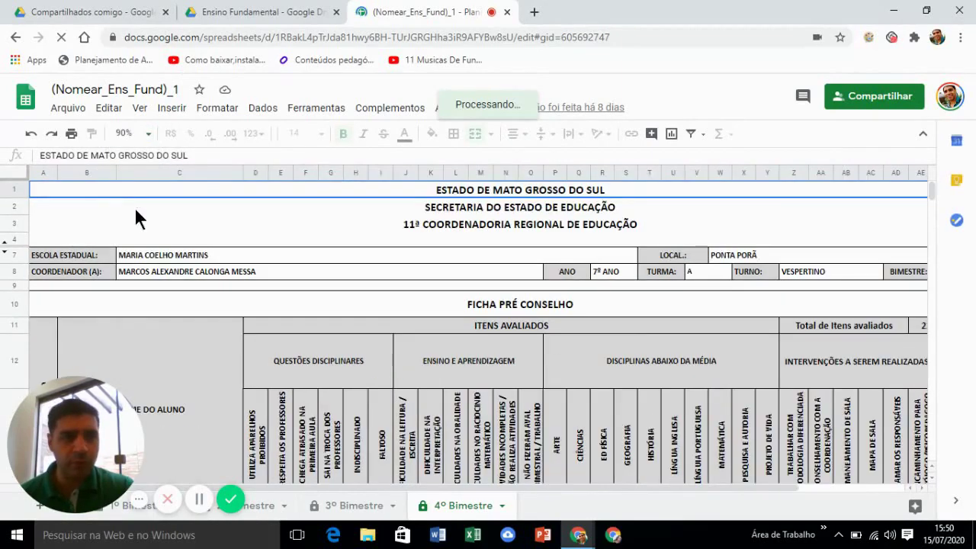
Mark S under "Utiliza aparelhos proibidos" for students number 2 and 22 on the 4º Bimestre sheet
scroll(193, 226, down, 5)
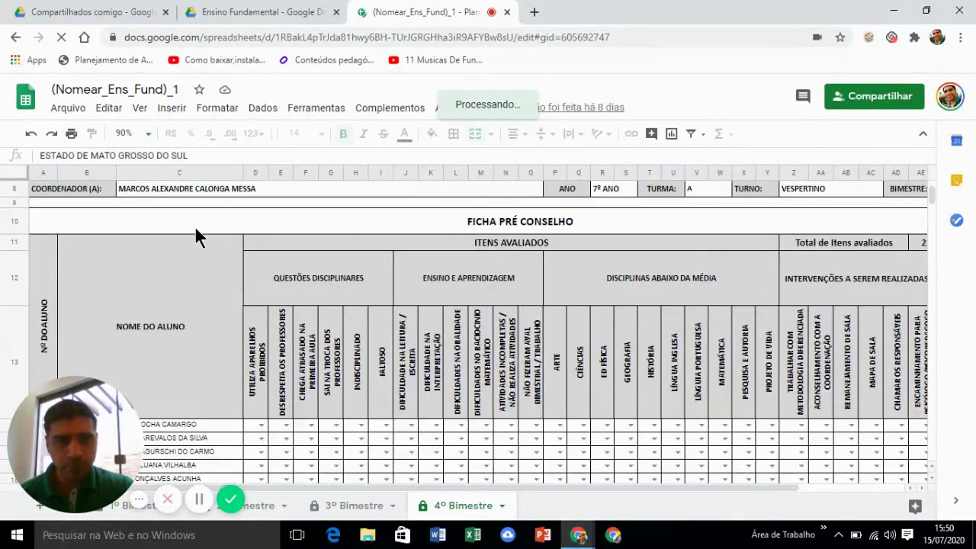
scroll(195, 226, down, 3)
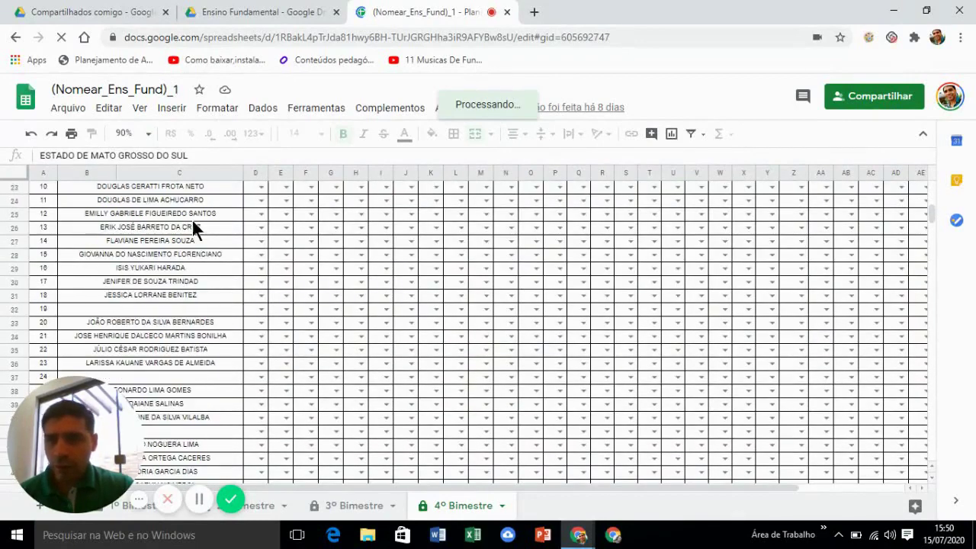
scroll(200, 279, down, 3)
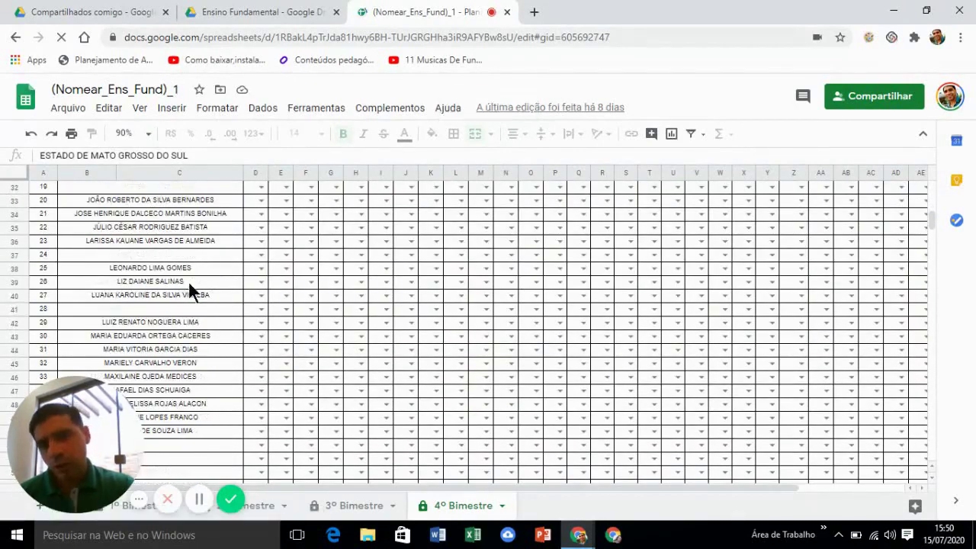
scroll(216, 313, down, 5)
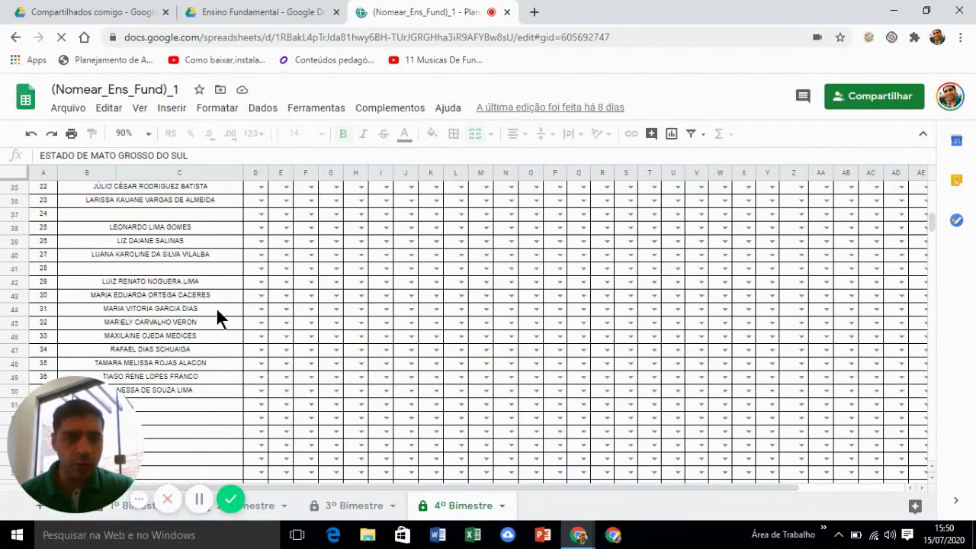
scroll(214, 301, up, 11)
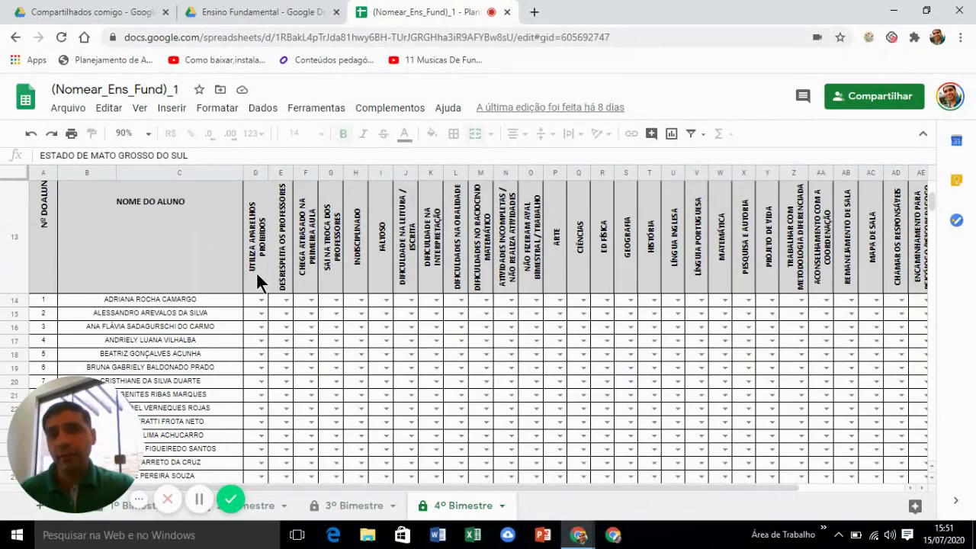
click(261, 313)
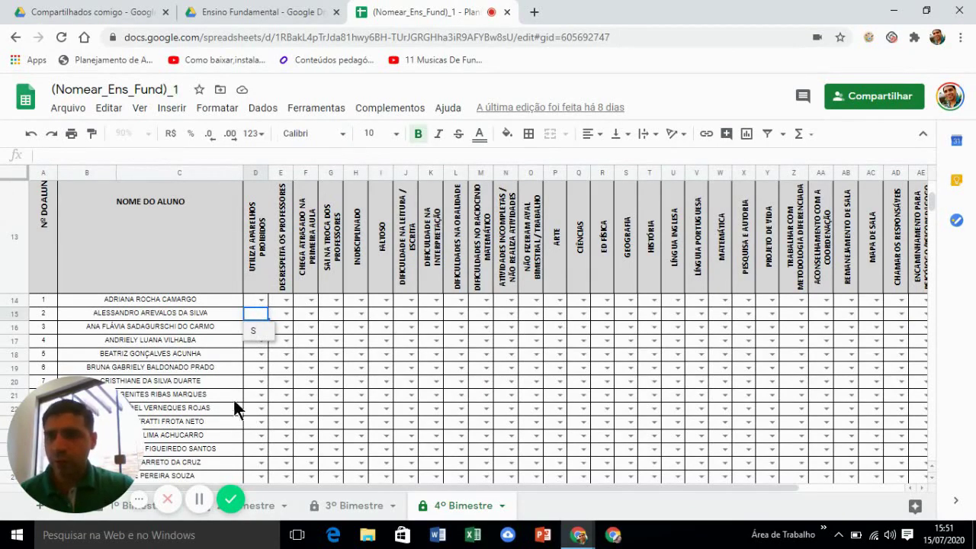
click(253, 330)
scroll(220, 353, down, 3)
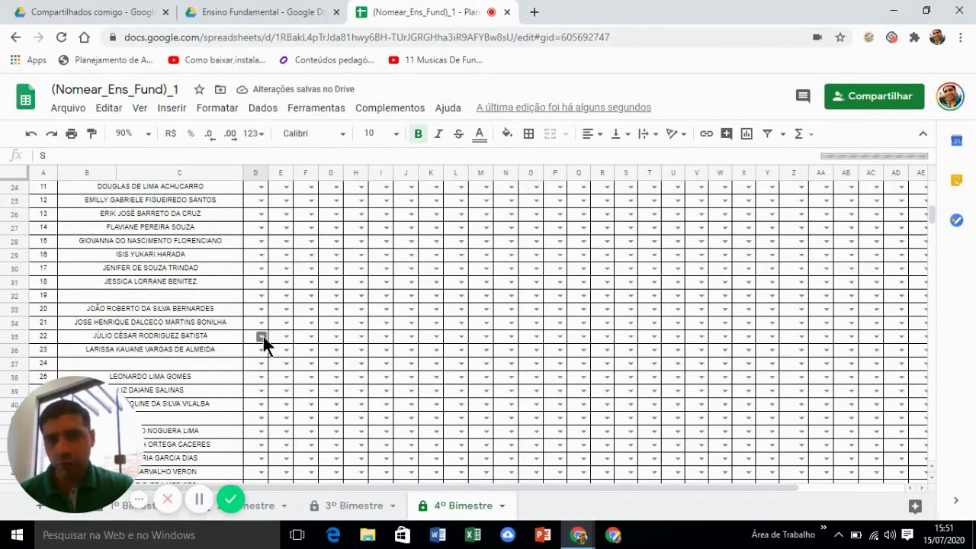
double_click(254, 336)
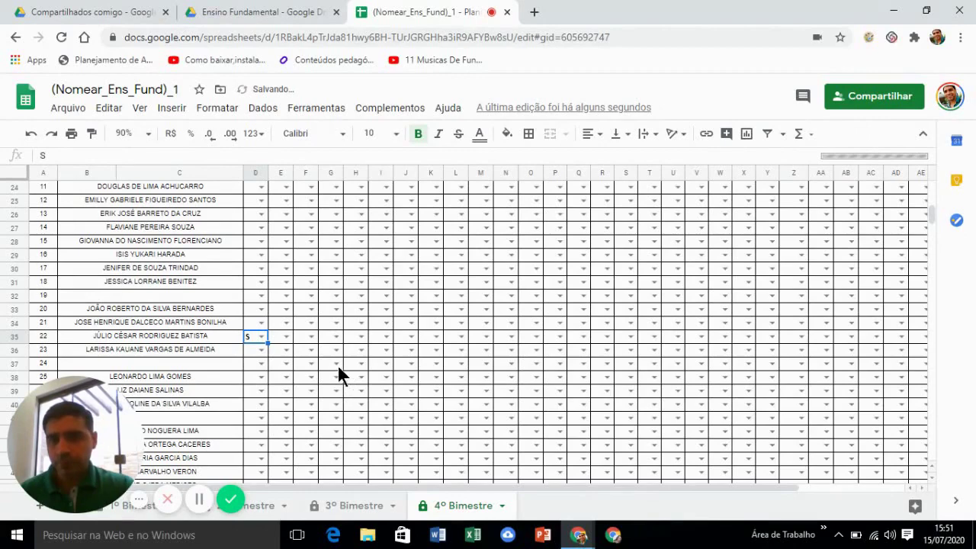
scroll(303, 353, up, 1)
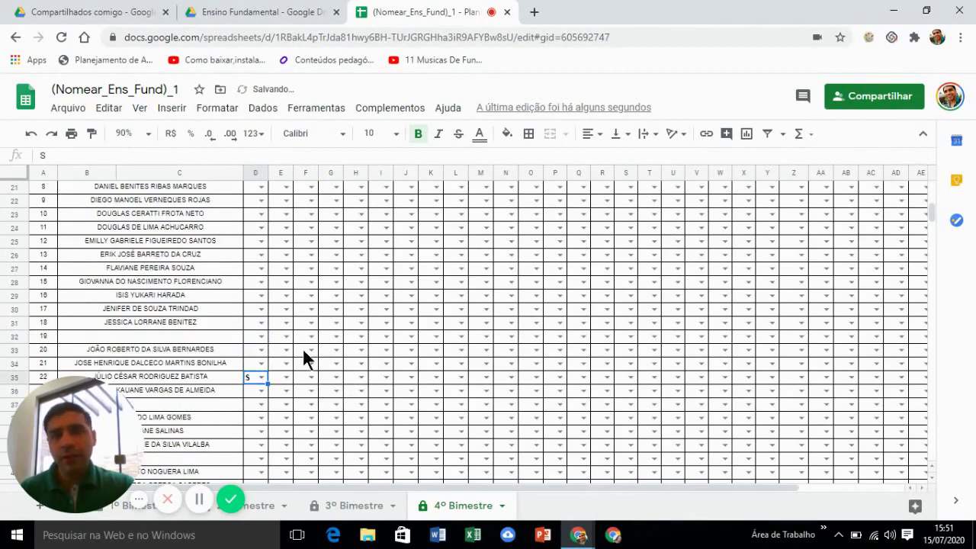
Mark S under "Dificuldade na leitura / escrita" for students number 1 and 20 on the 4º Bimestre sheet
scroll(301, 347, up, 5)
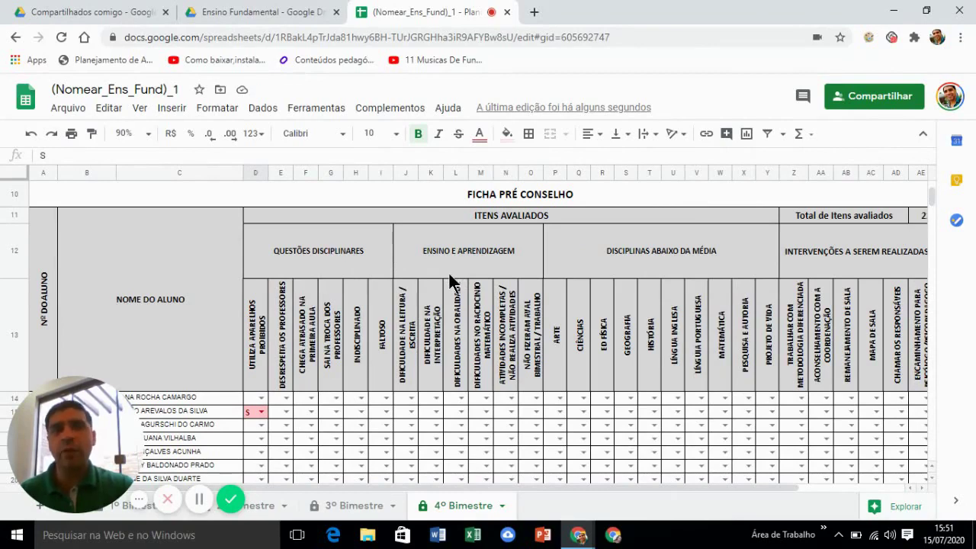
scroll(447, 338, down, 1)
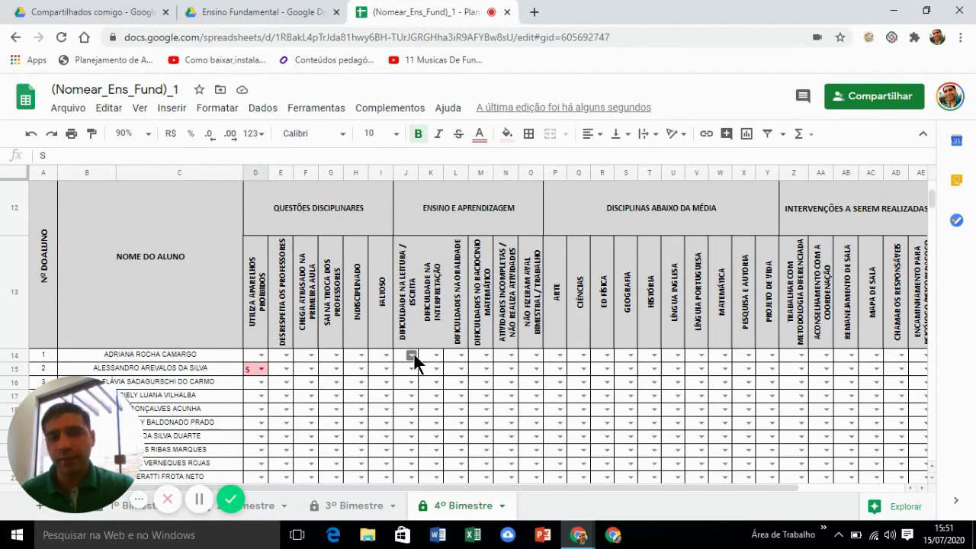
click(414, 354)
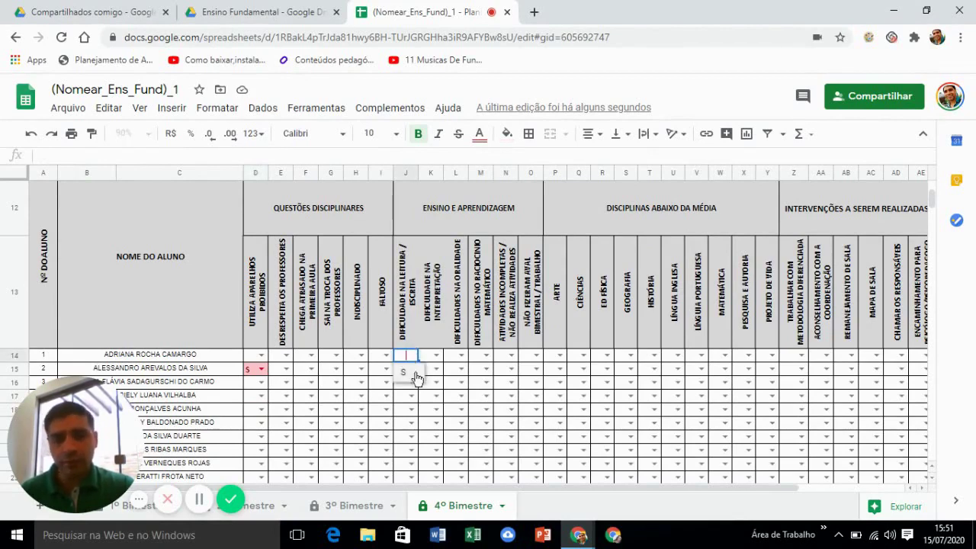
click(409, 374)
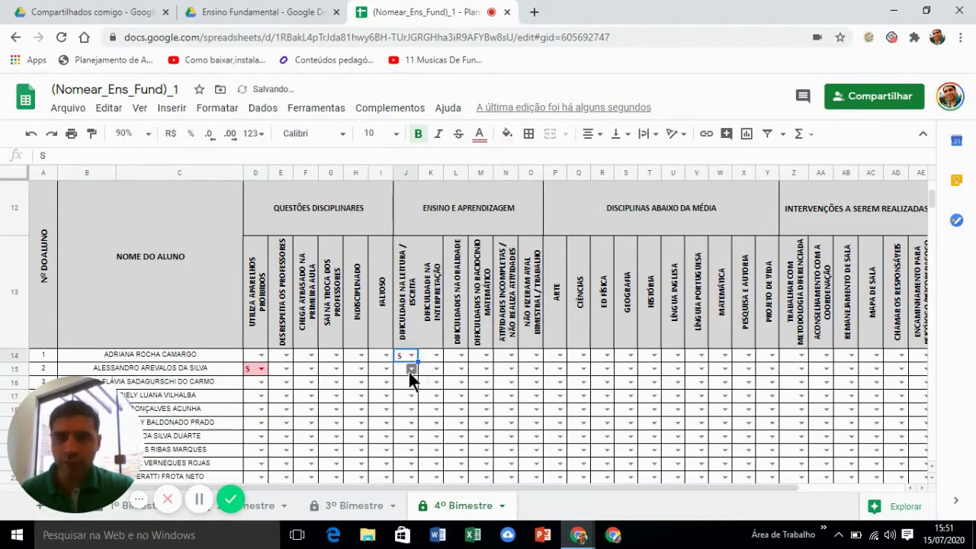
scroll(409, 372, down, 3)
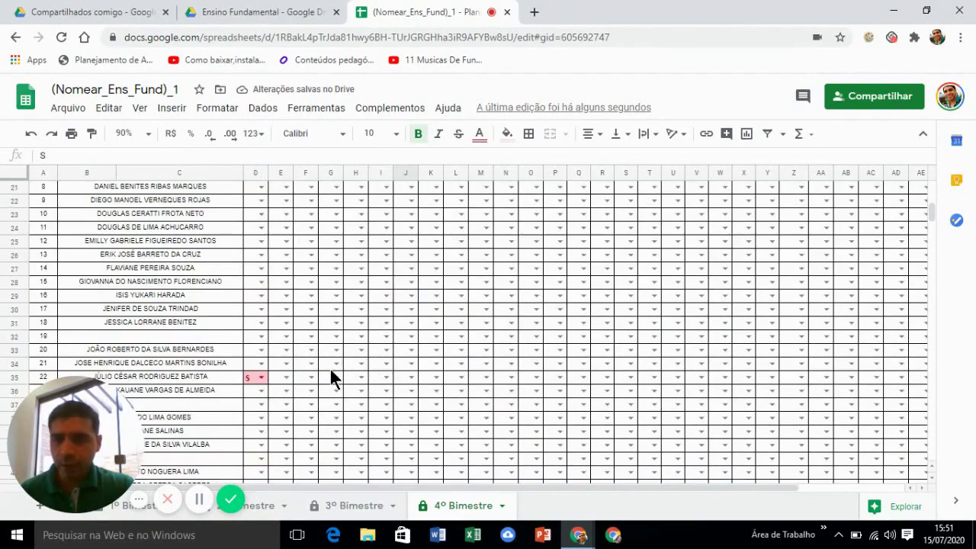
click(410, 348)
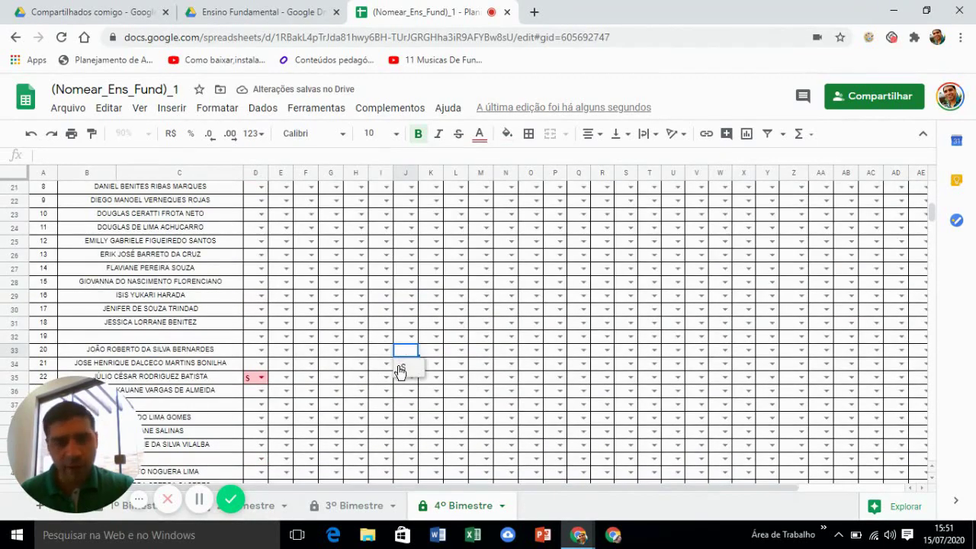
click(402, 371)
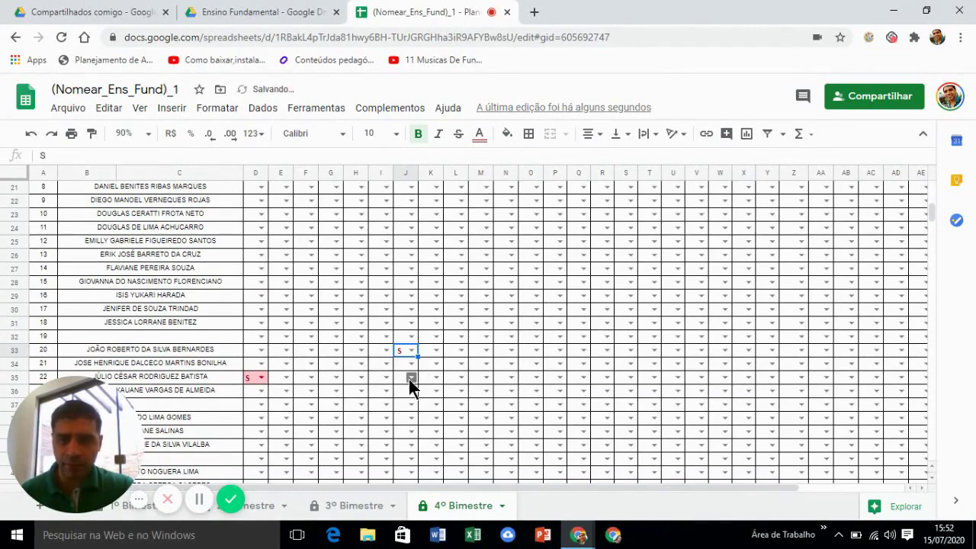
scroll(408, 379, up, 4)
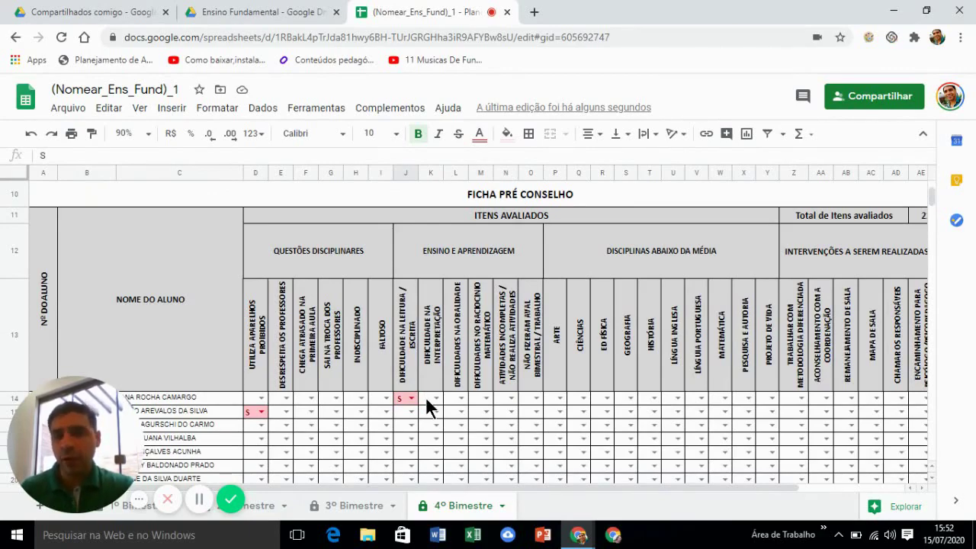
scroll(426, 401, down, 3)
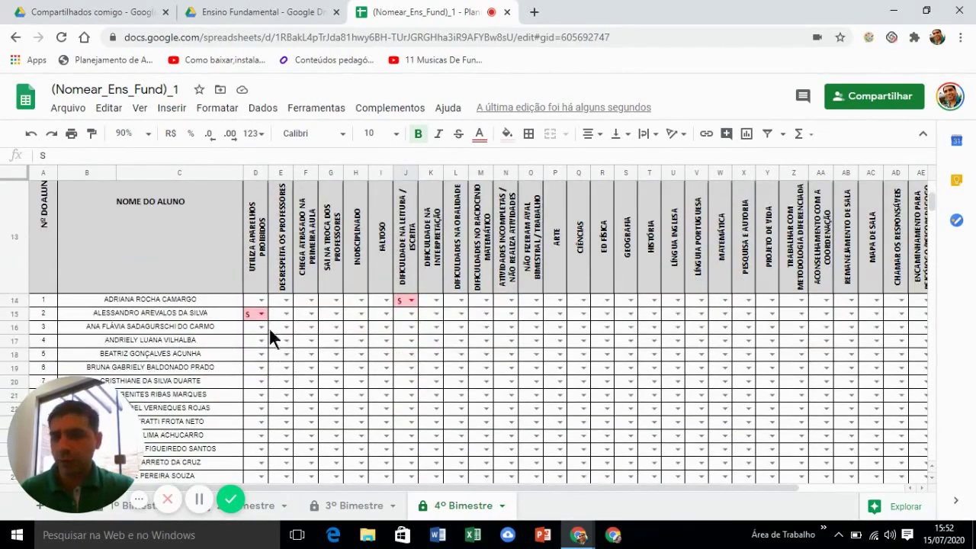
scroll(439, 398, up, 3)
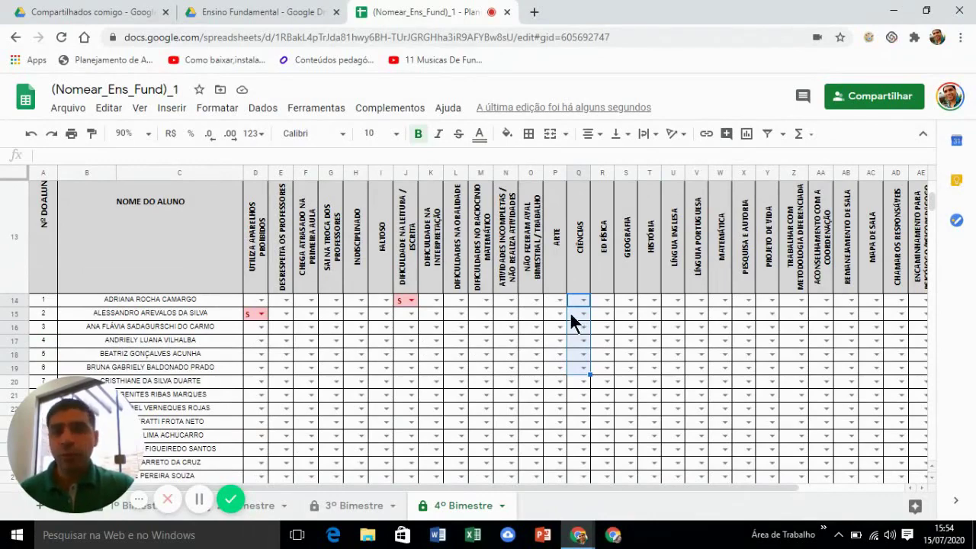
Mark S under "Utiliza aparelhos proibidos" for student number 4 and under "Chega atrasado na primeira aula" for student number 7
click(331, 327)
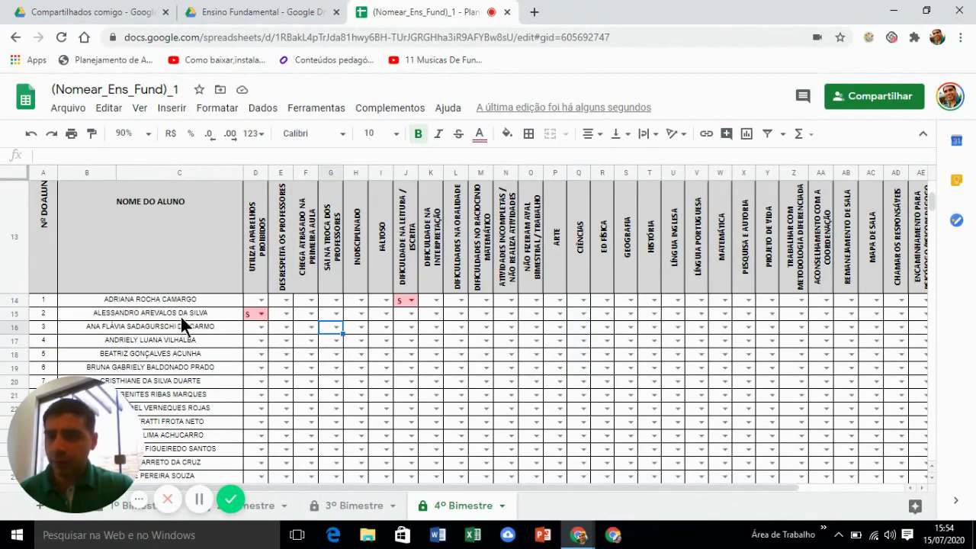
click(261, 341)
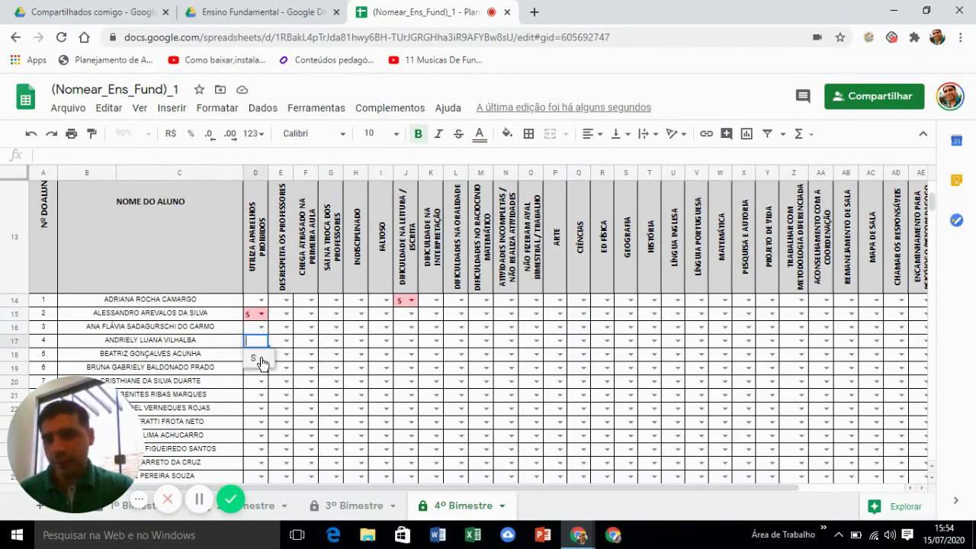
text(S)
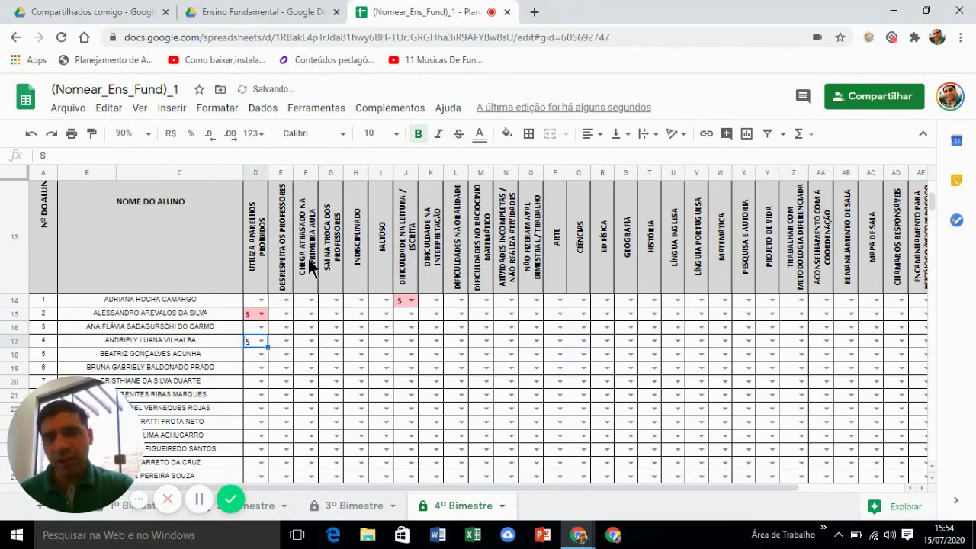
key(Return)
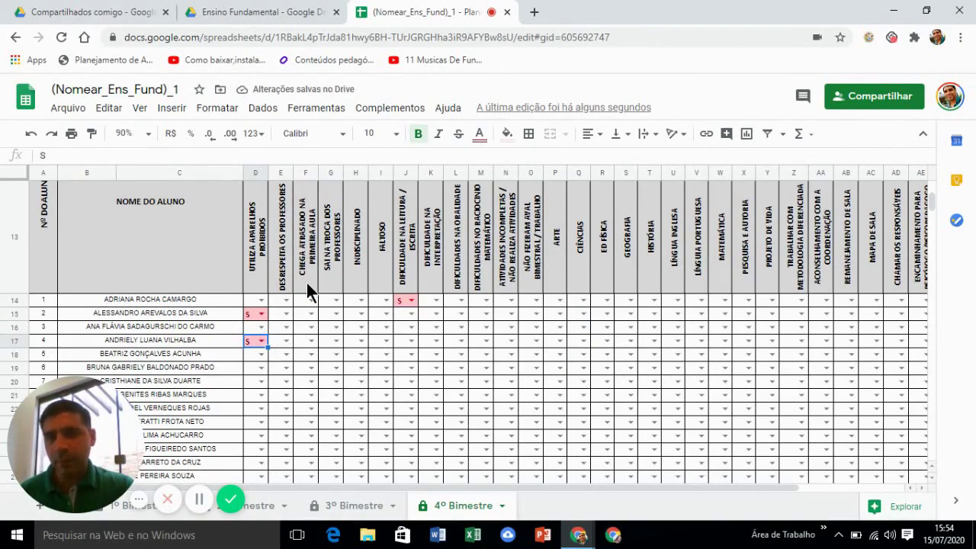
double_click(309, 382)
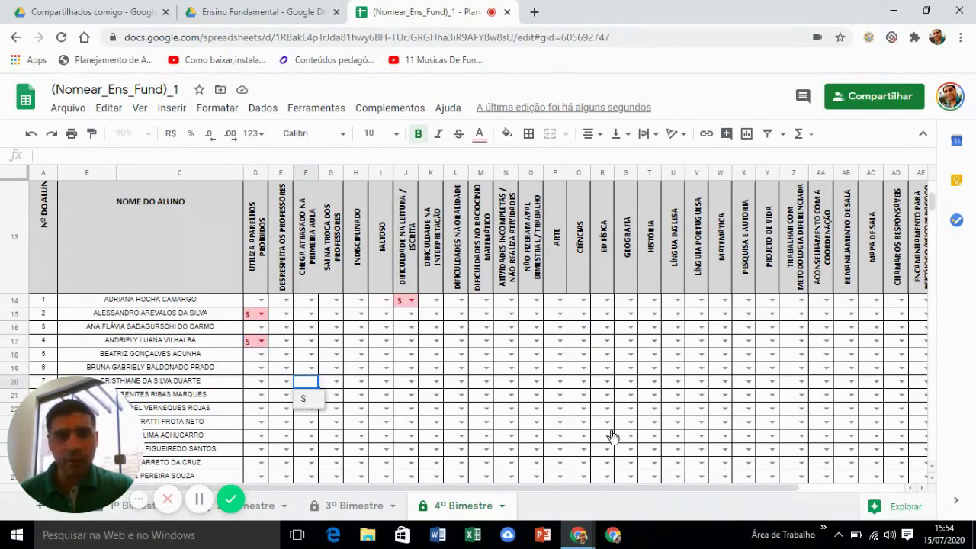
key(Return)
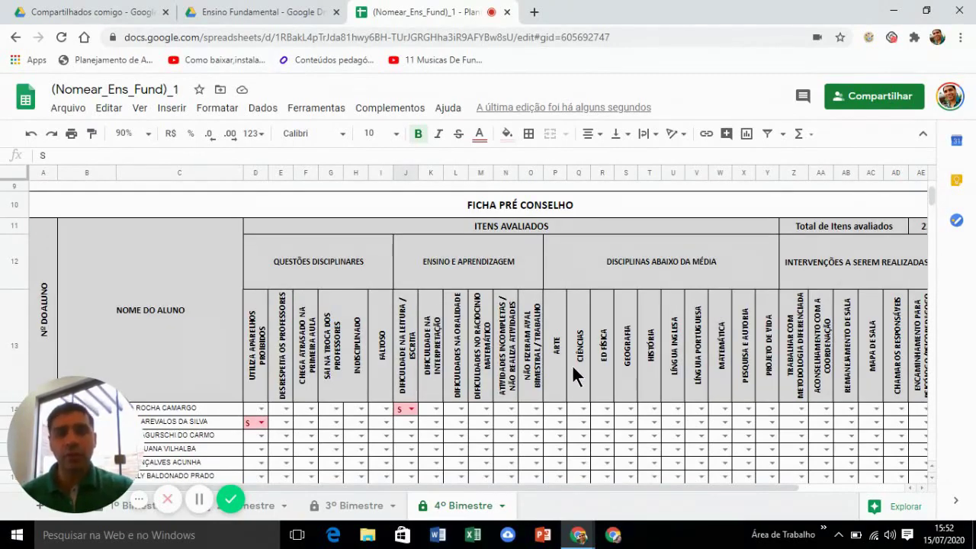
Set the Ciências grade of student number 1 to 6 under "Disciplinas abaixo da média"
scroll(582, 386, down, 1)
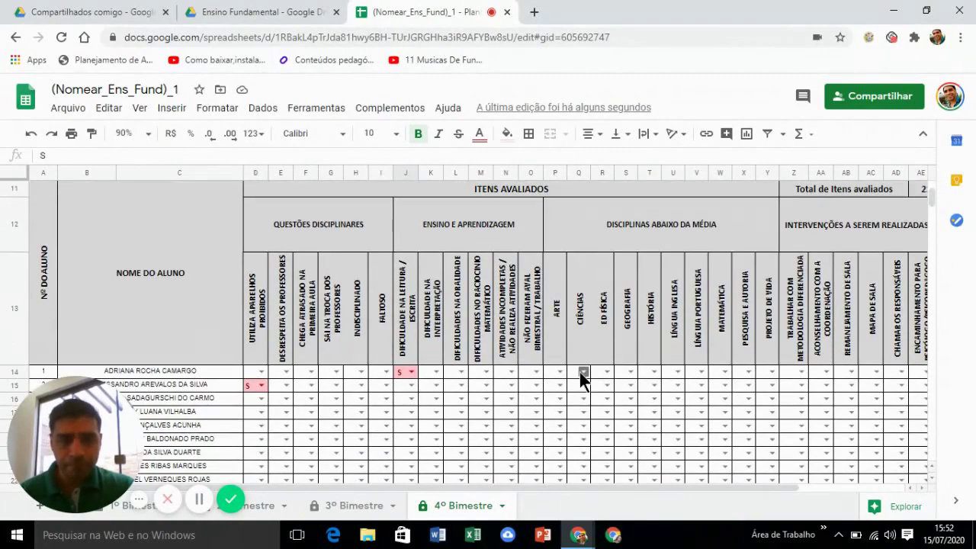
click(581, 371)
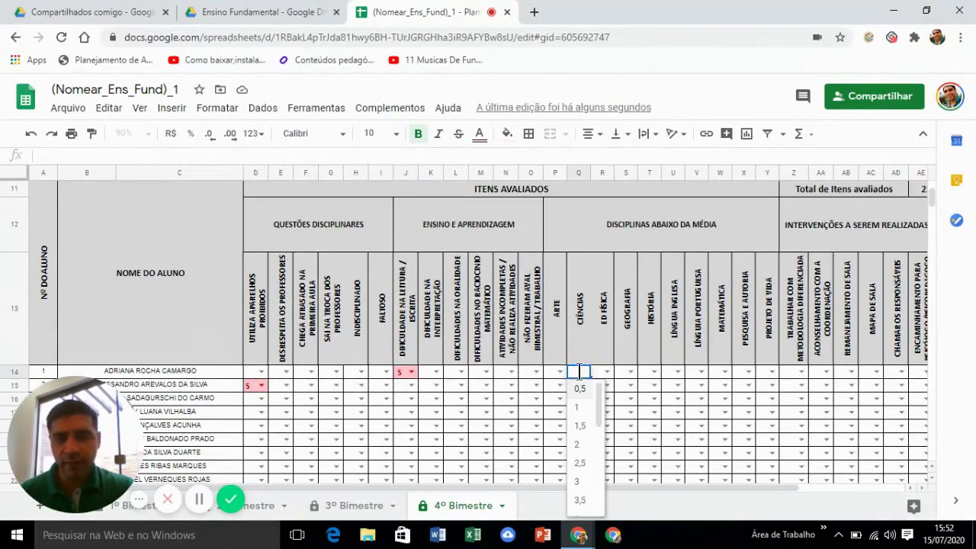
scroll(583, 443, down, 5)
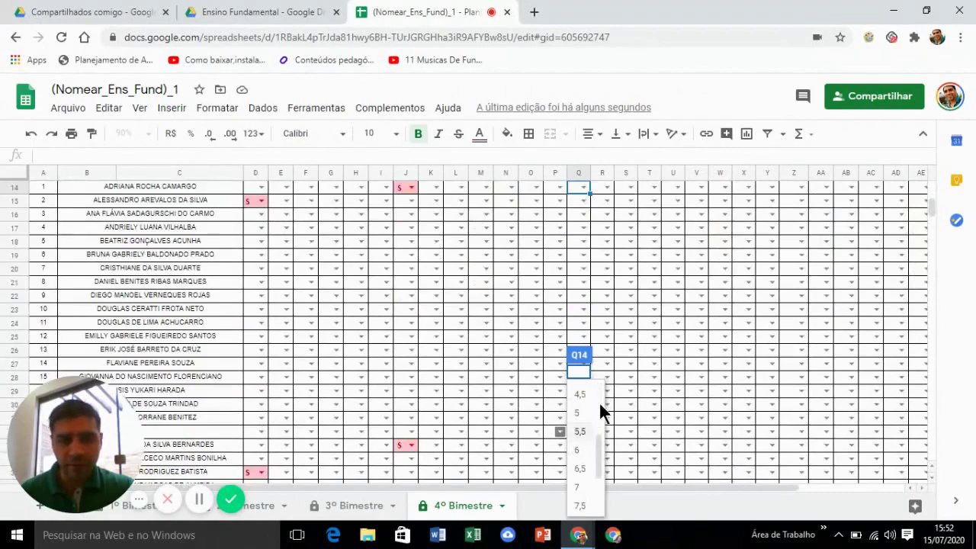
scroll(583, 440, up, 2)
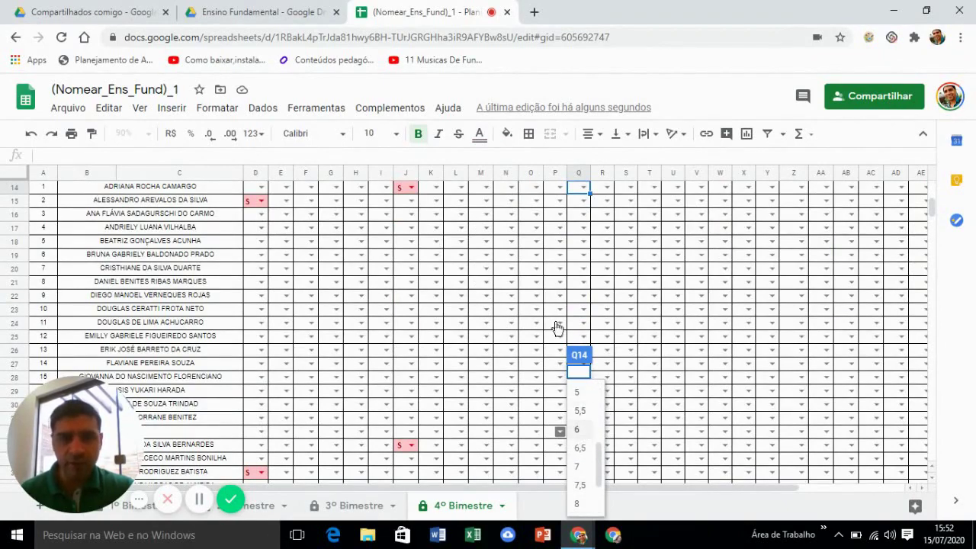
click(577, 430)
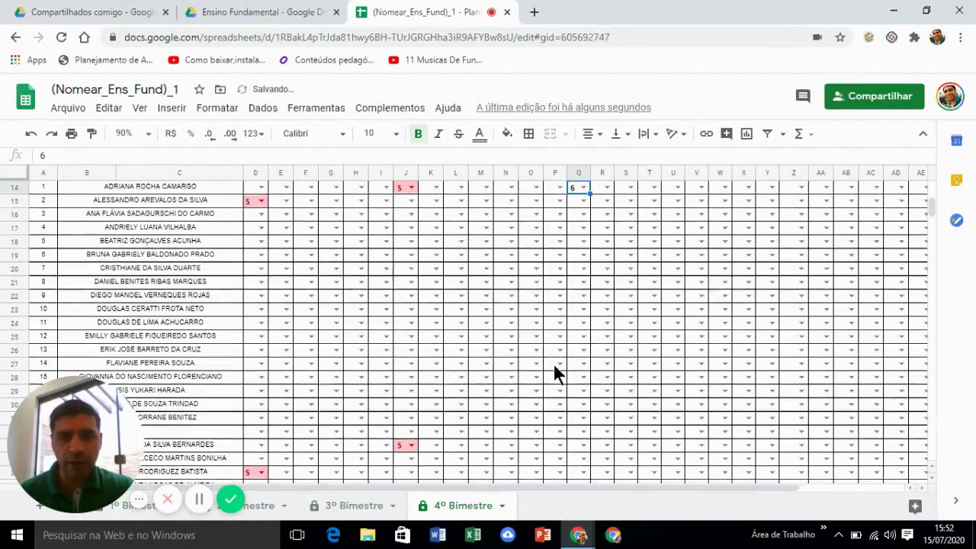
scroll(545, 362, up, 3)
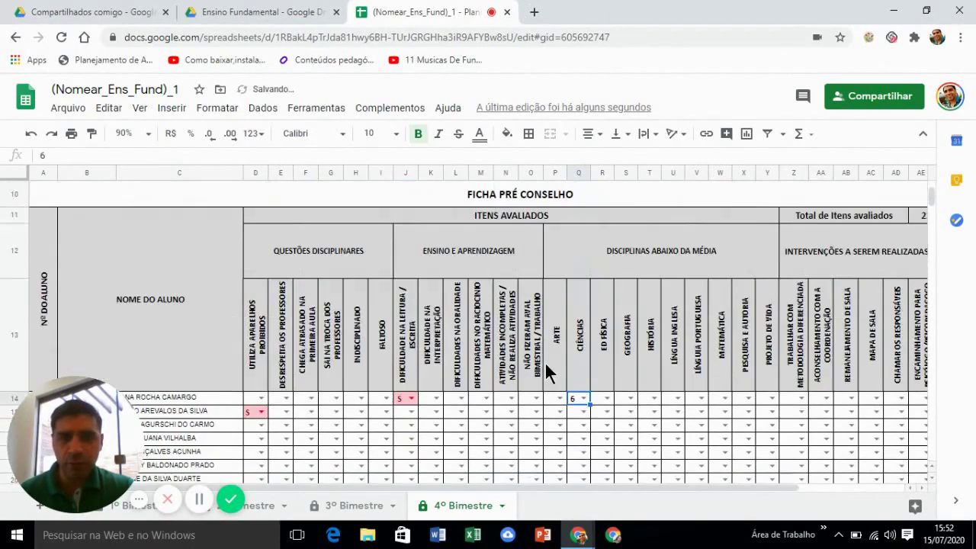
Enter the Ciências grades 7, 8,5, 5, 5,5 and 10 for students number 2 to 6, in that order
click(577, 410)
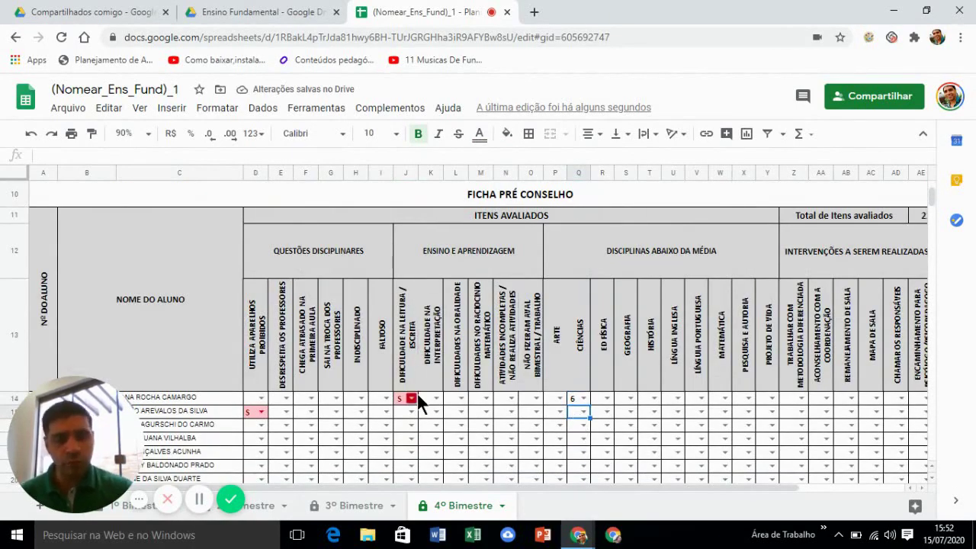
text(7)
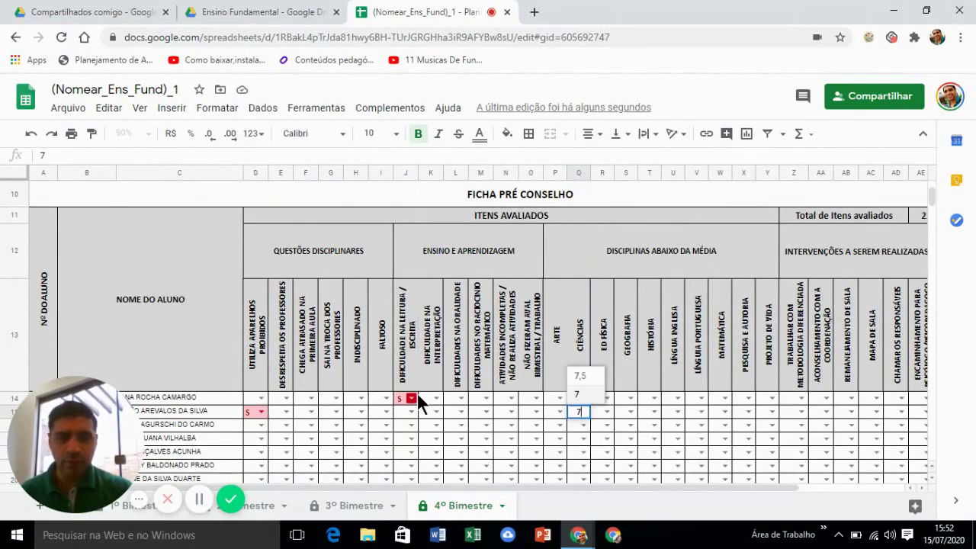
key(Return)
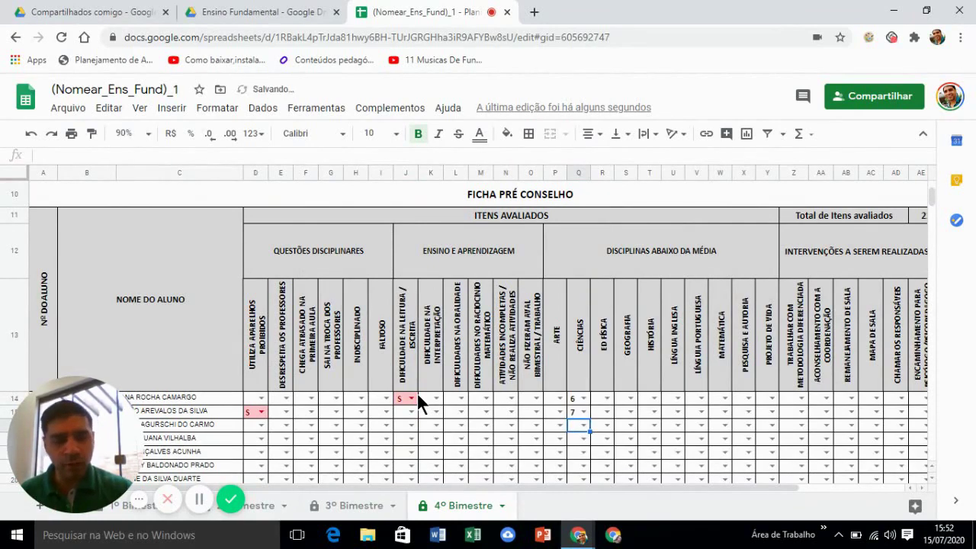
text(8,5)
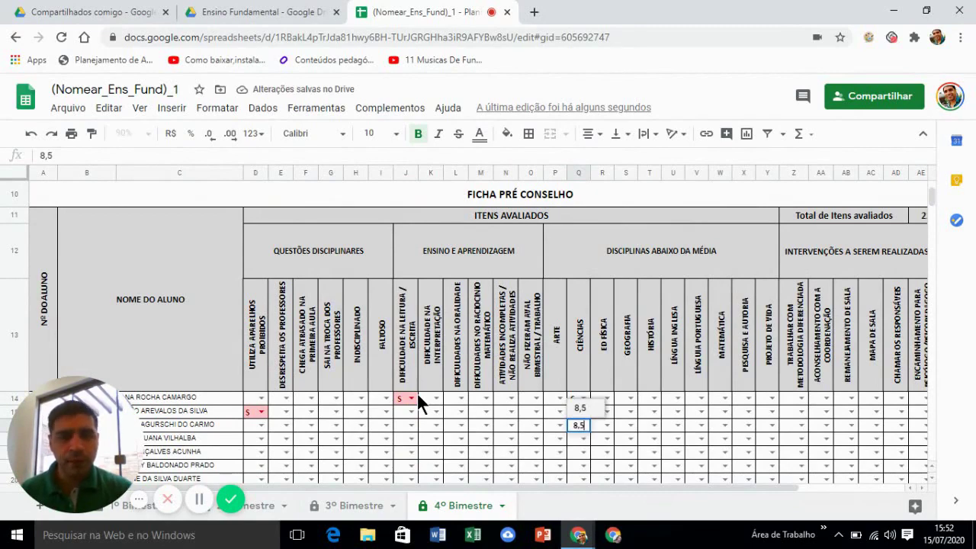
key(Return)
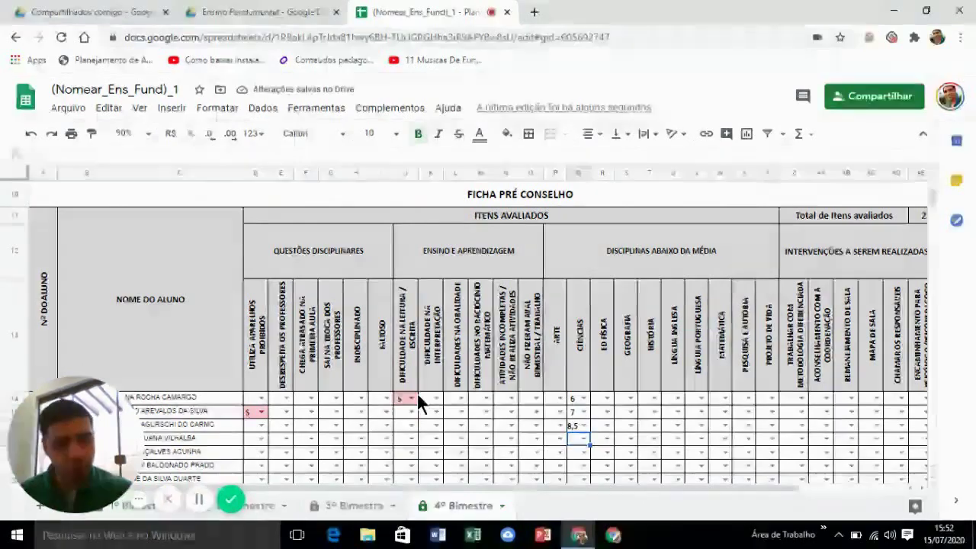
text(5,0)
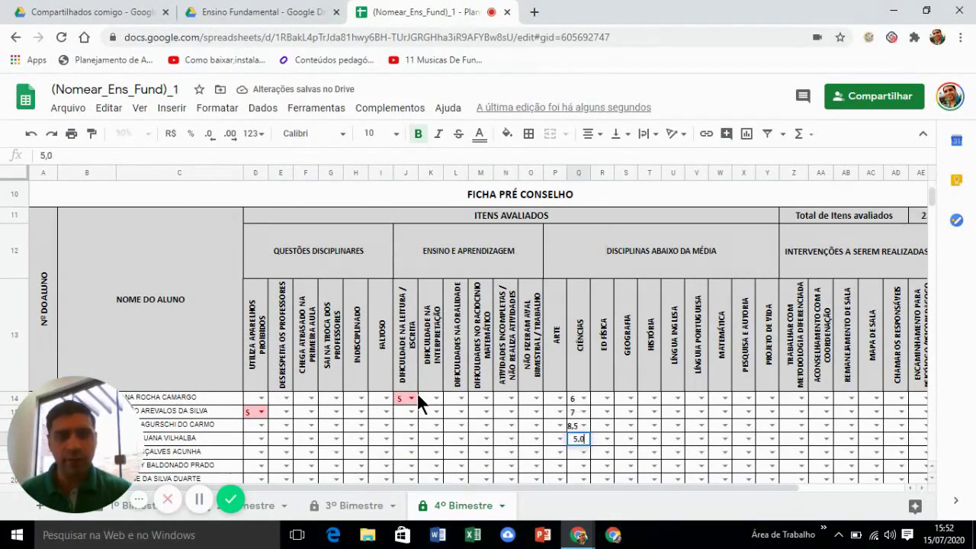
key(Return)
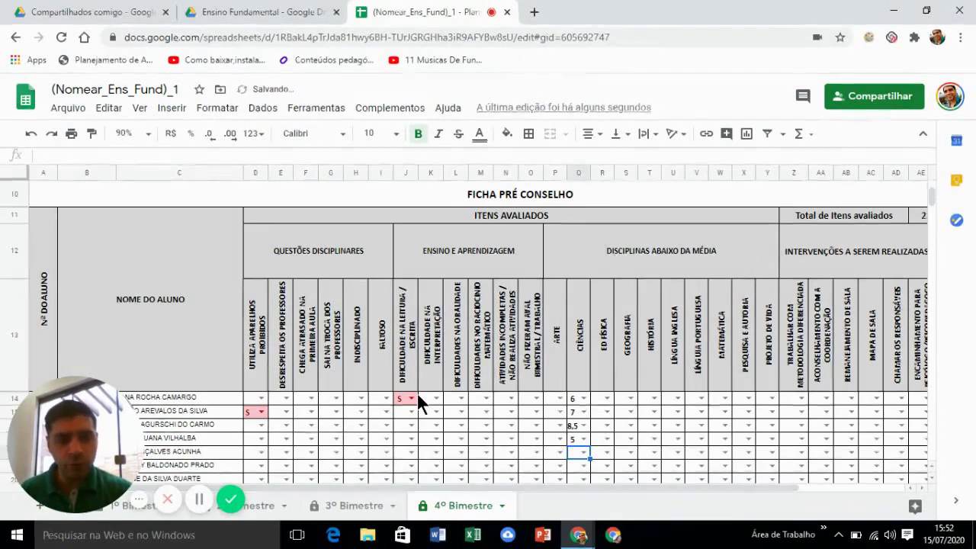
text(5,5)
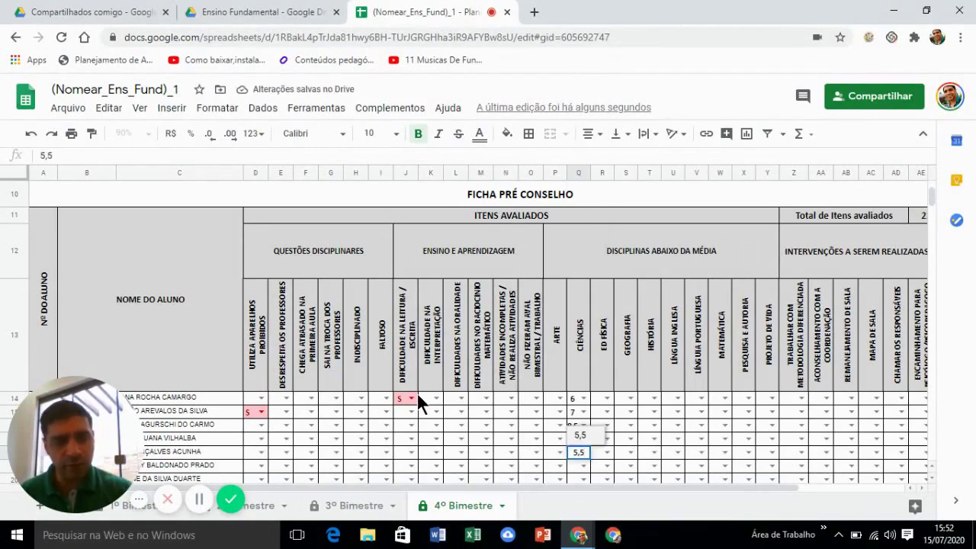
key(Return)
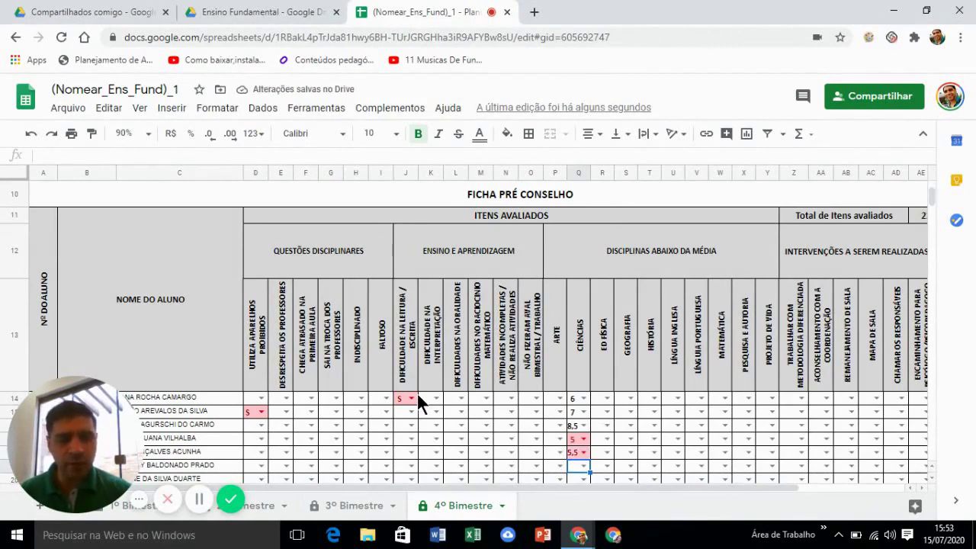
click(584, 465)
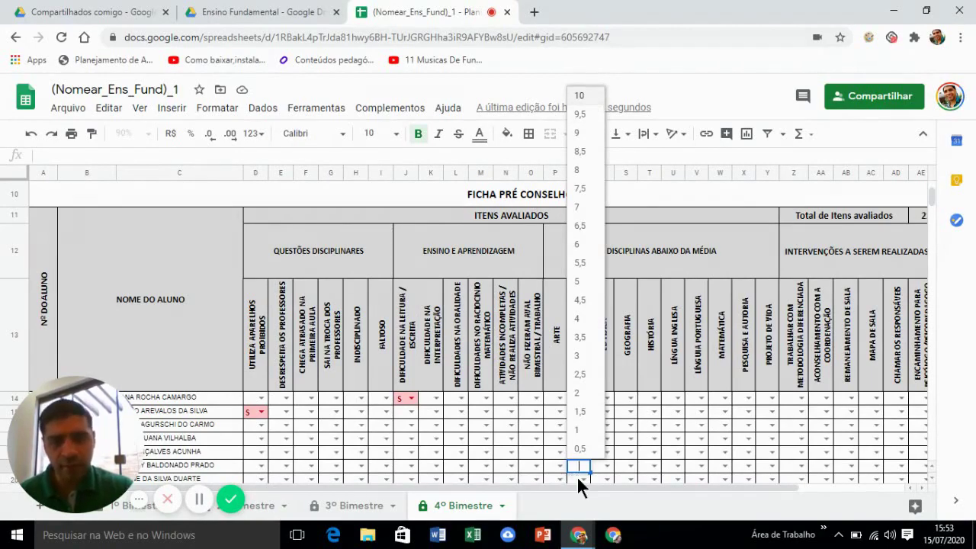
key(Return)
Examine the Ciências grades, the "Intervenções a serem realizadas" columns and the number and percentage of items per student
scroll(584, 473, down, 3)
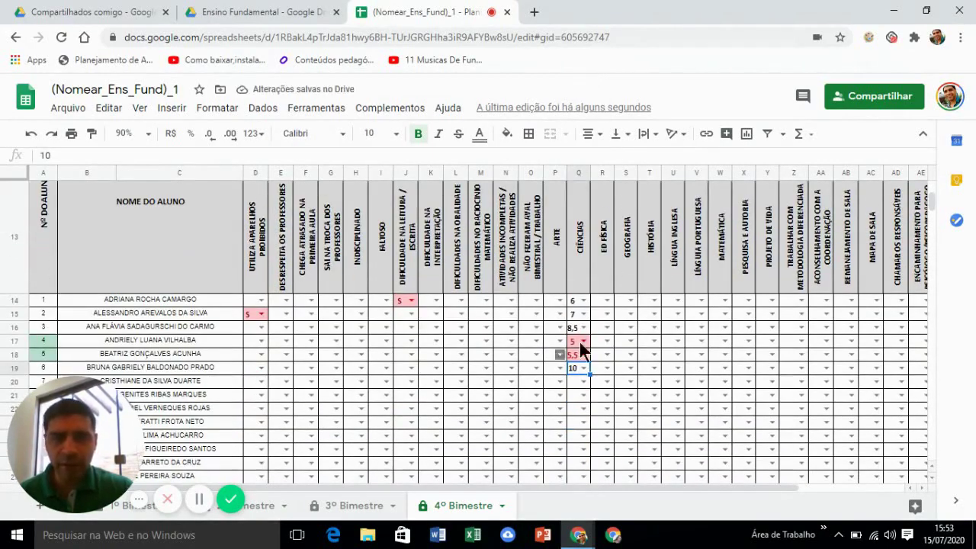
scroll(400, 450, up, 3)
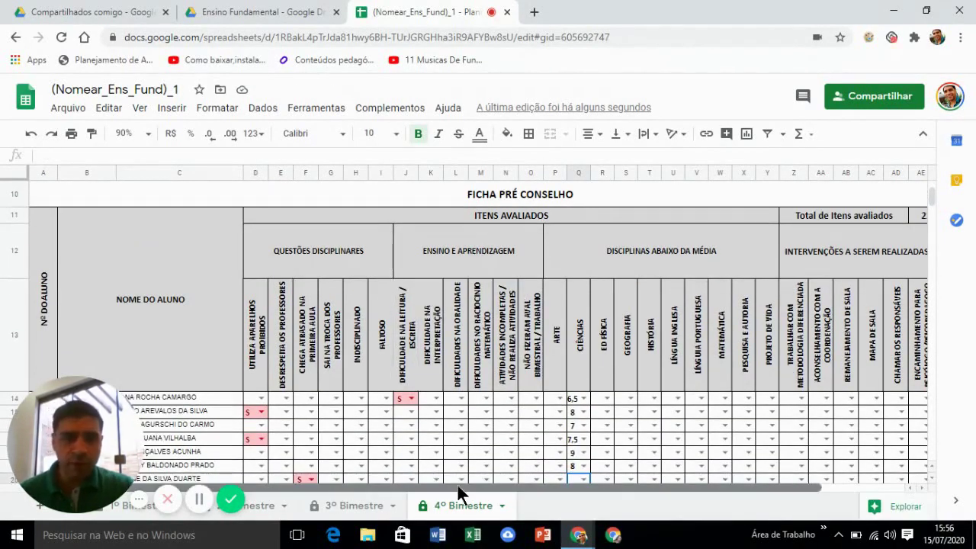
scroll(457, 485, right, 5)
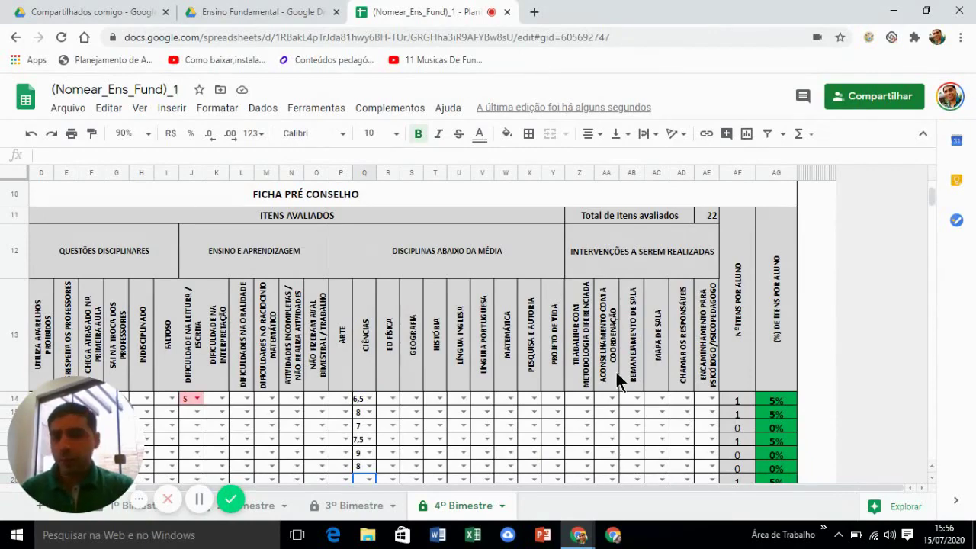
Mark S under "Trabalhar com metodologia diferenciada" for students number 1 and 2
drag(725, 485, 703, 489)
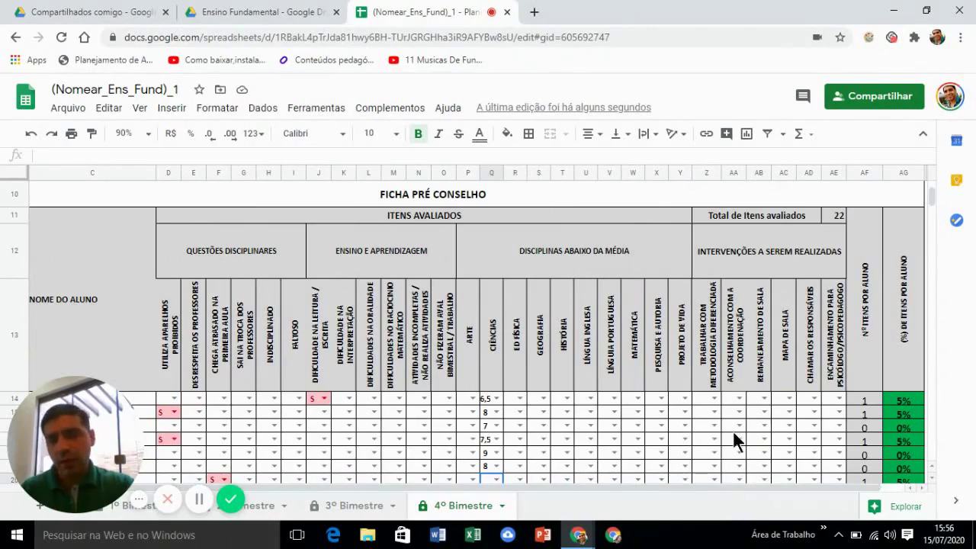
click(715, 398)
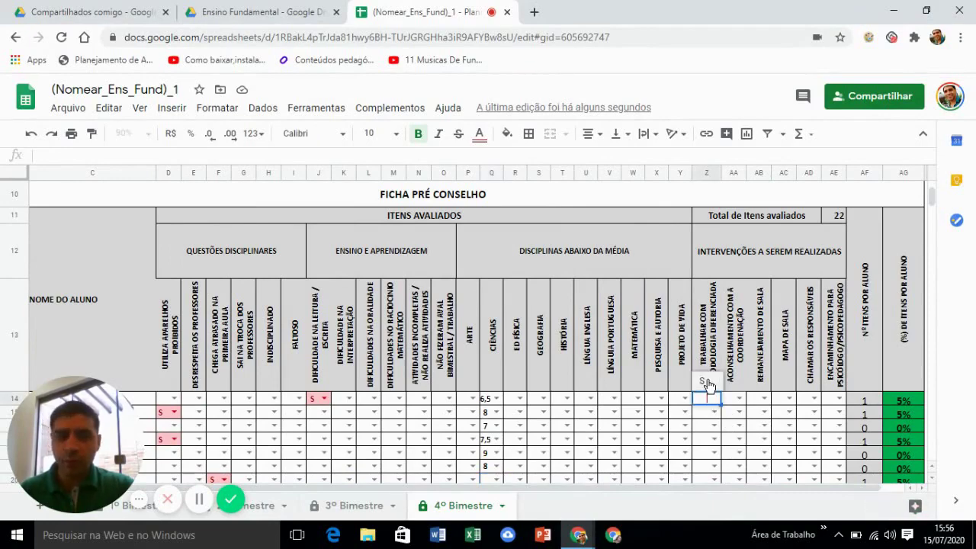
click(703, 381)
scroll(653, 367, down, 1)
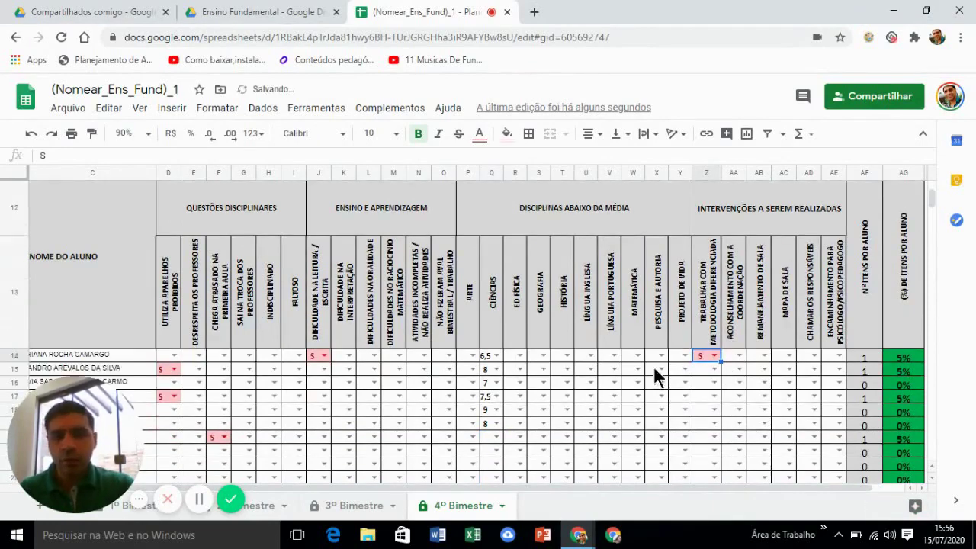
click(714, 314)
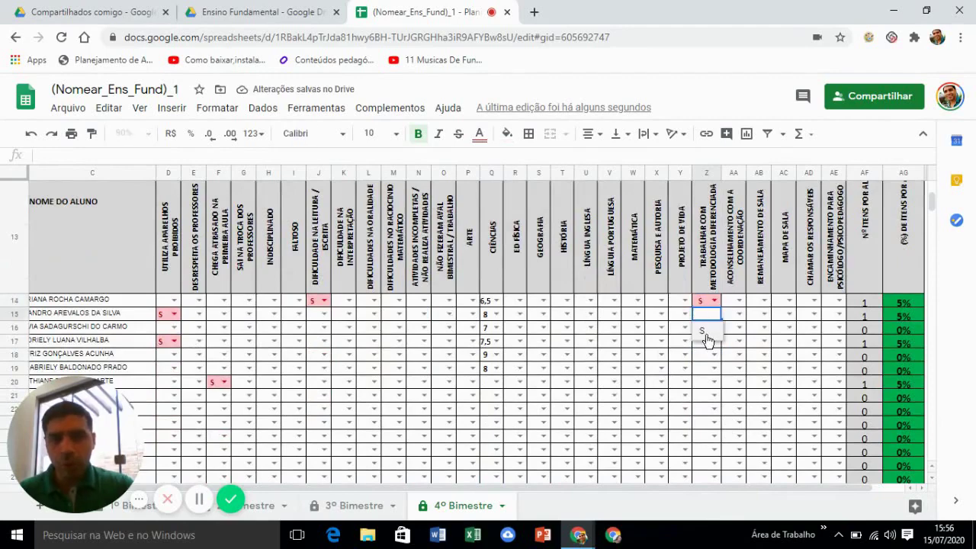
click(706, 333)
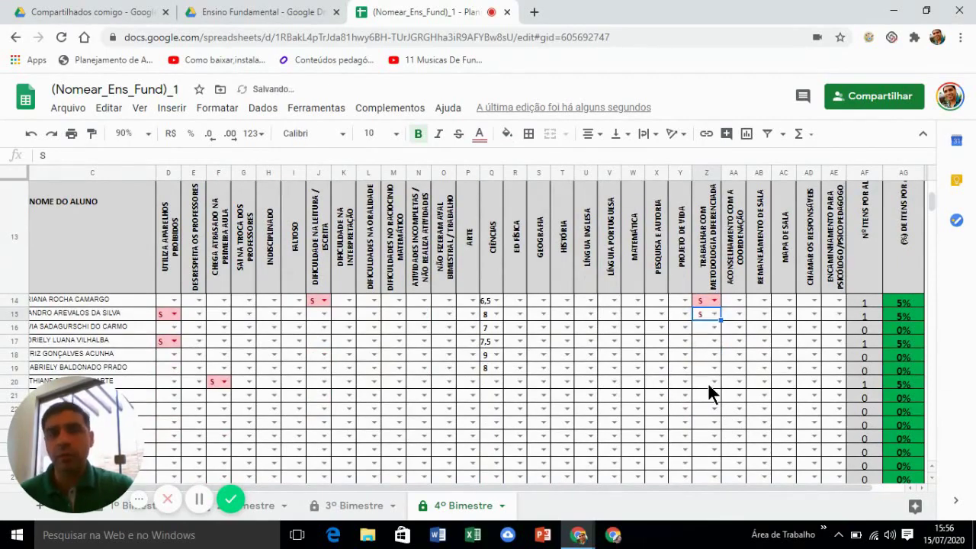
Mark S under "Aconselhamento com a coordenação" for students number 3 and 5
drag(657, 486, 514, 493)
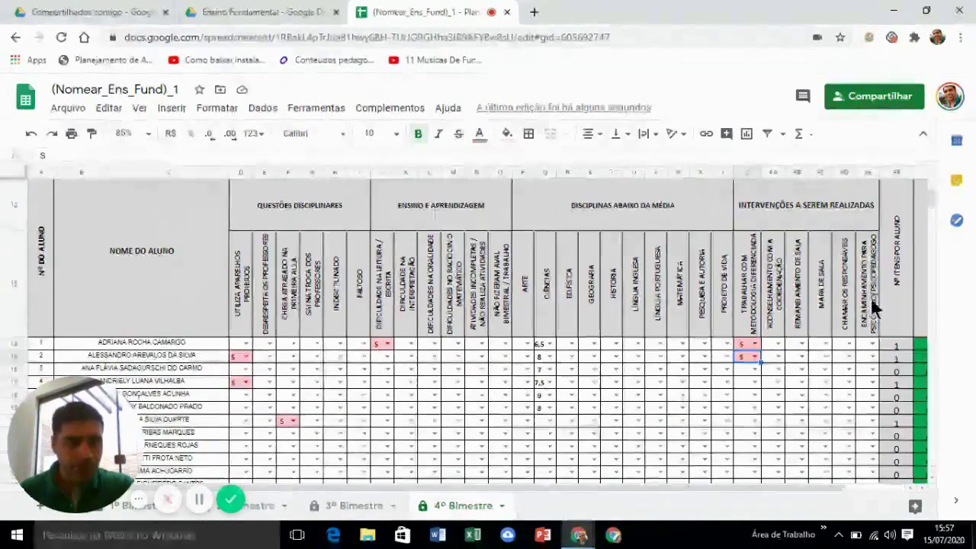
scroll(793, 341, down, 1)
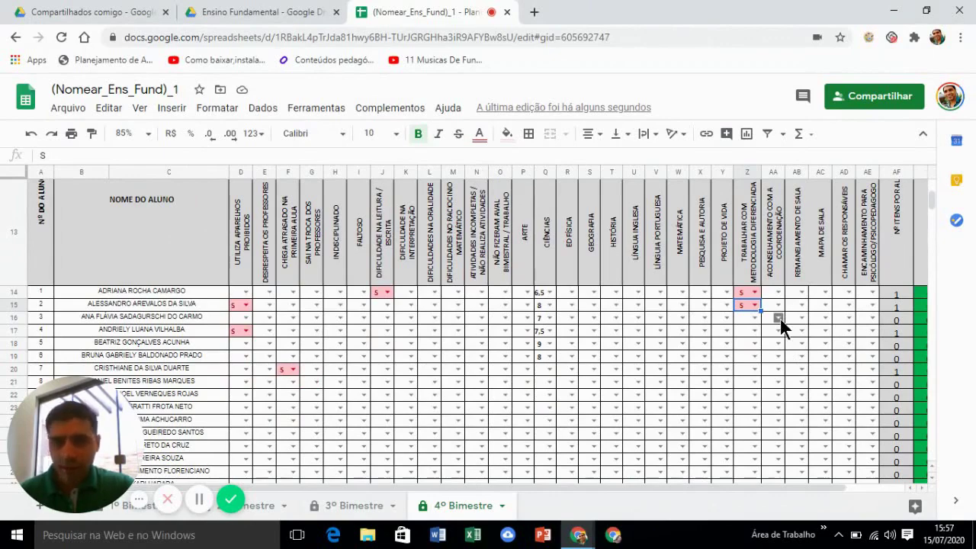
click(780, 316)
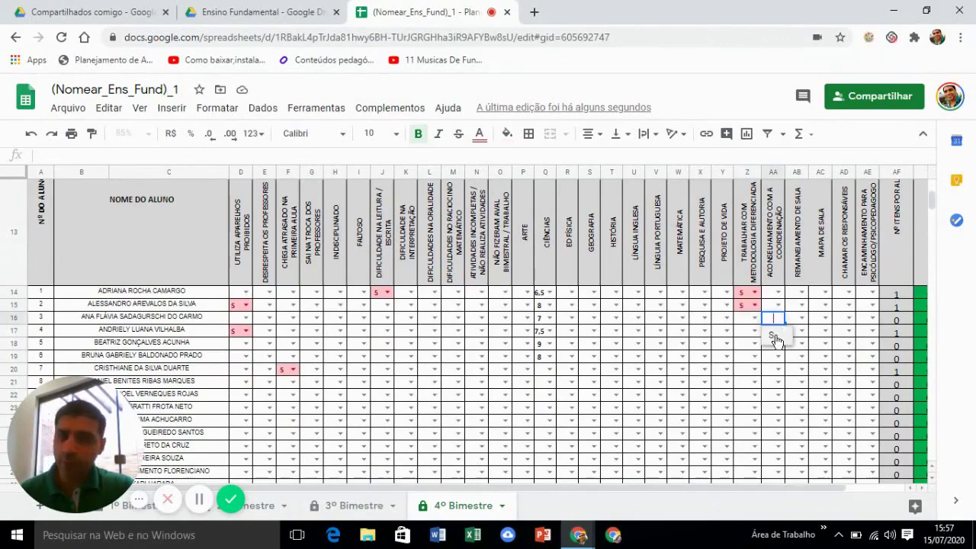
click(773, 336)
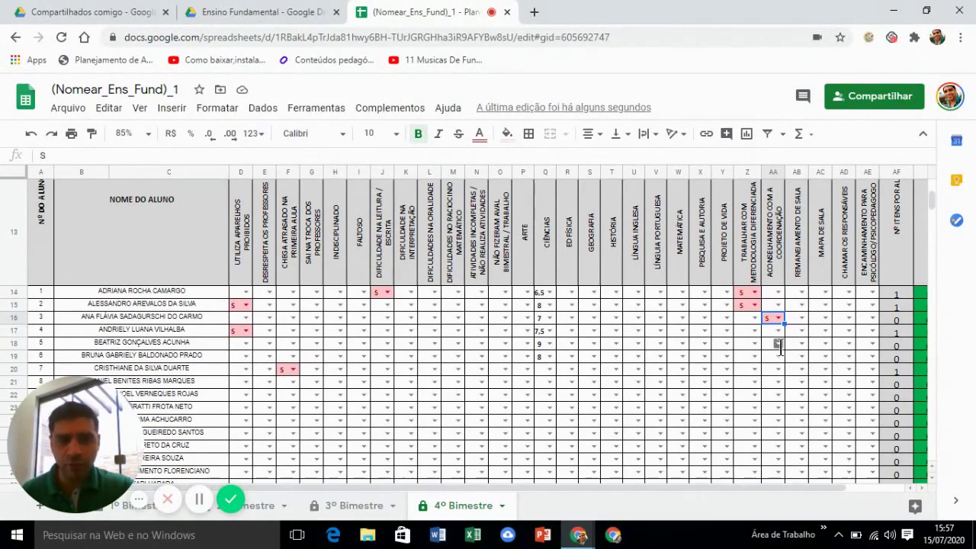
click(779, 344)
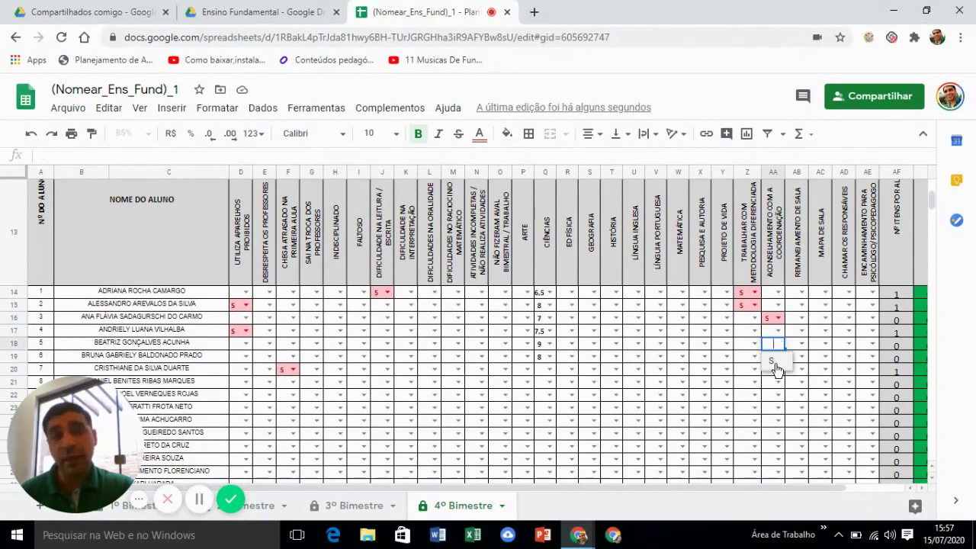
click(778, 363)
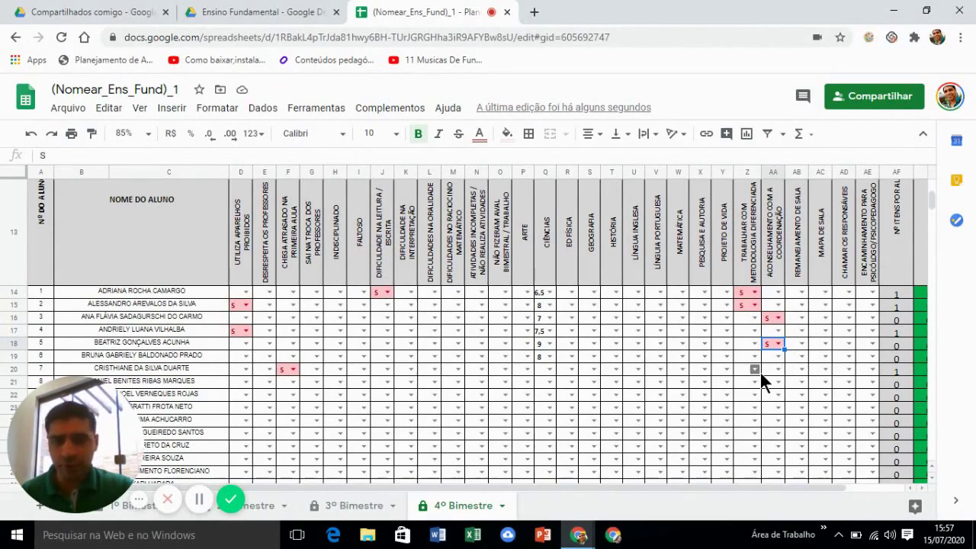
Mark S under "Mapa de sala" for students number 7 and 8
scroll(824, 303, up, 2)
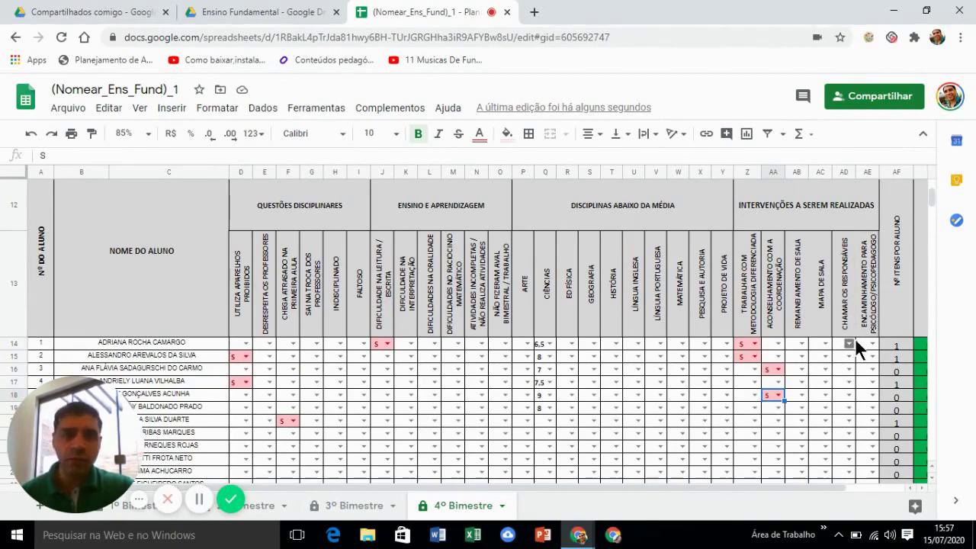
scroll(435, 356, down, 1)
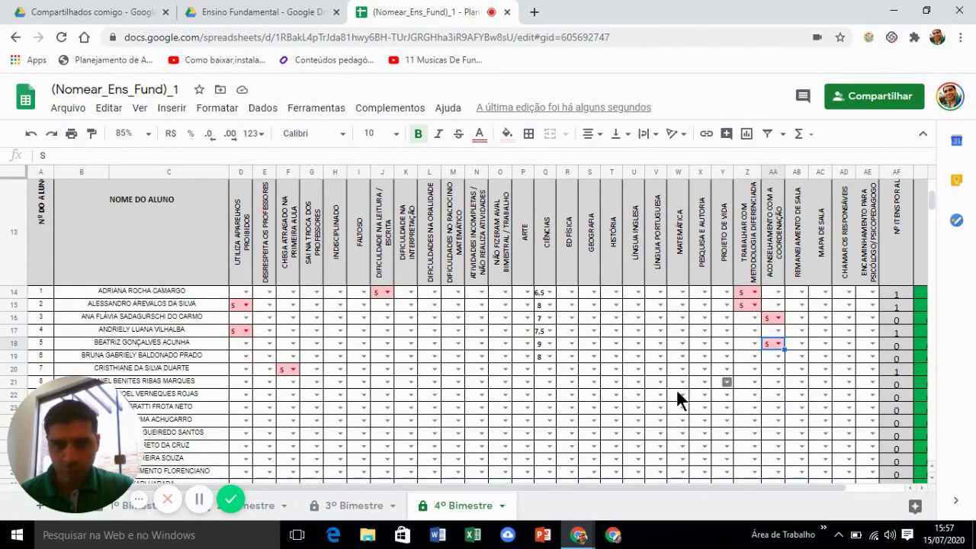
click(828, 367)
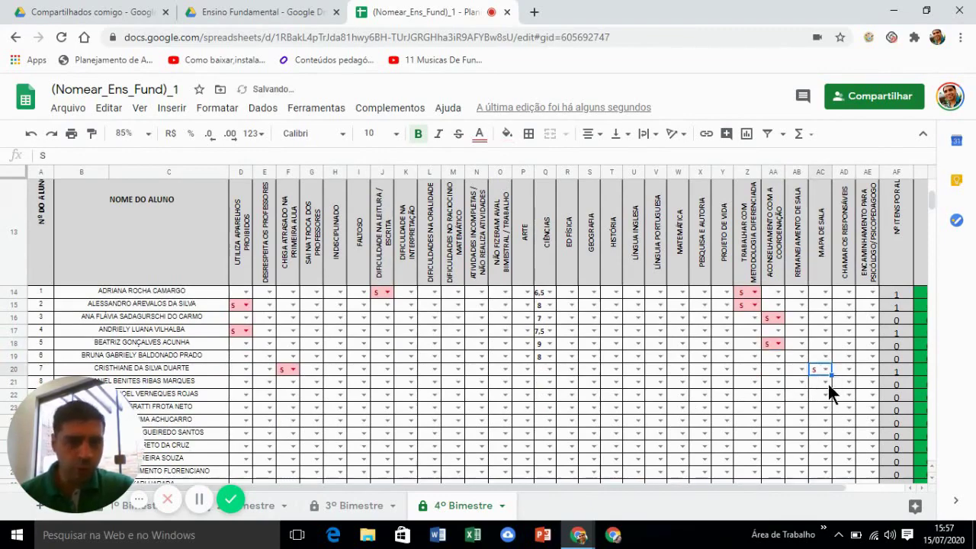
click(828, 386)
click(824, 381)
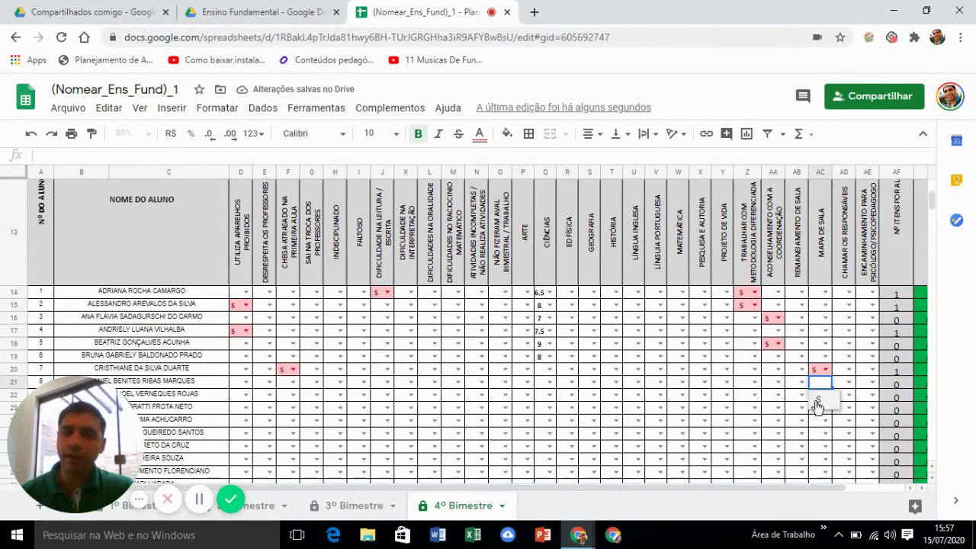
click(819, 402)
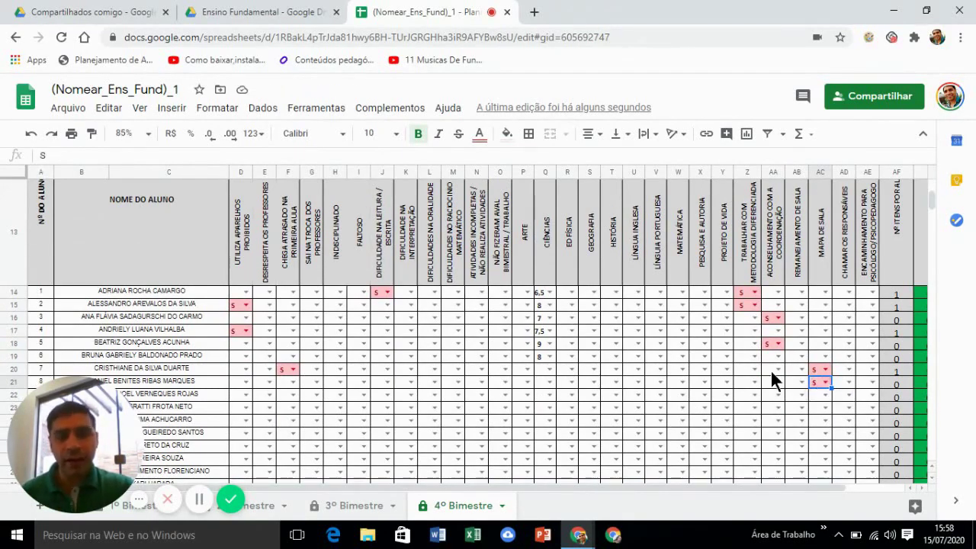
Review the charts below the student list, including "Intervenções", down to the section for the teachers' observations
scroll(771, 371, up, 2)
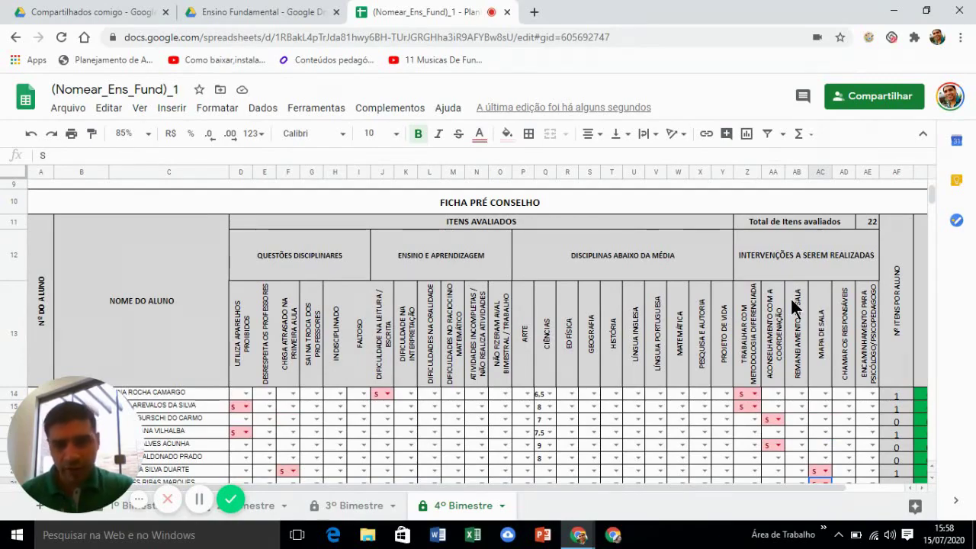
scroll(790, 297, down, 2)
scroll(783, 305, down, 20)
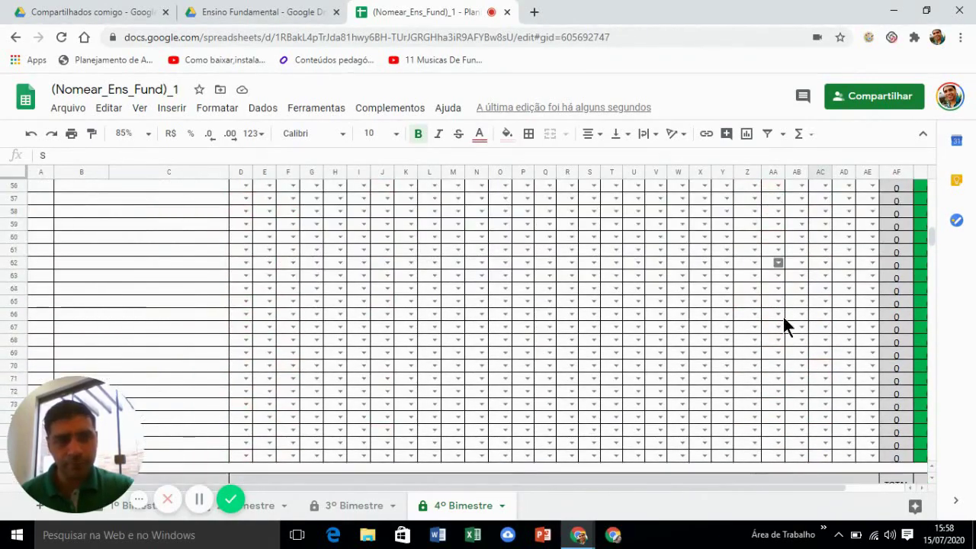
scroll(771, 343, down, 20)
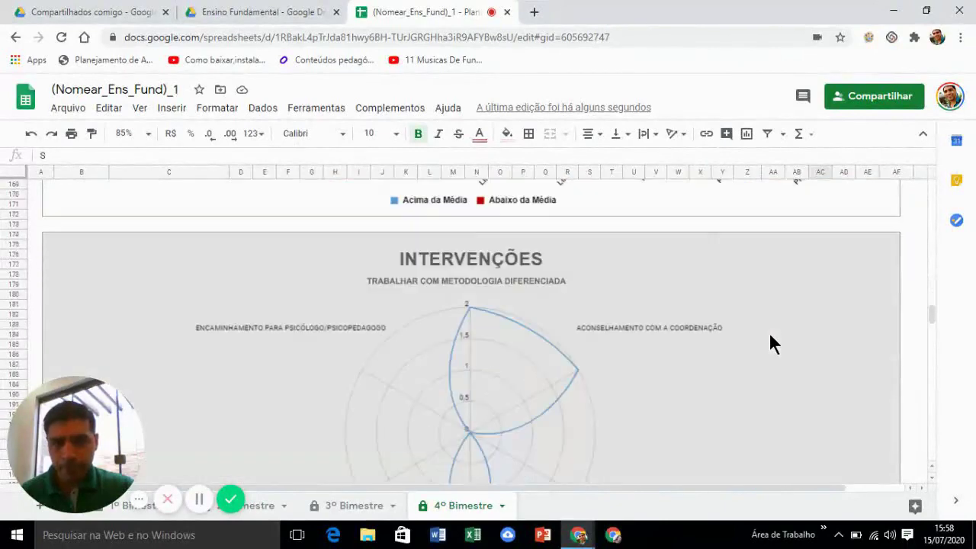
scroll(768, 344, down, 10)
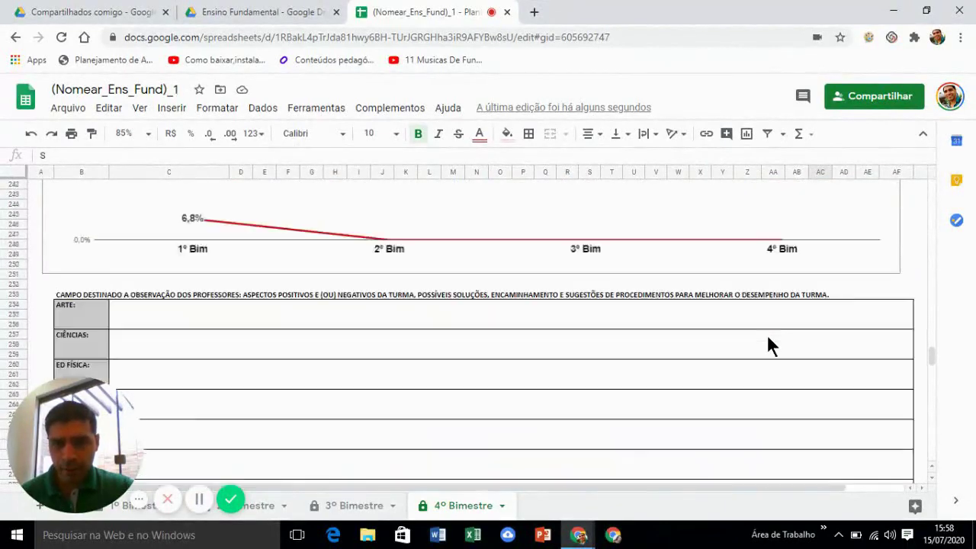
scroll(767, 334, up, 10)
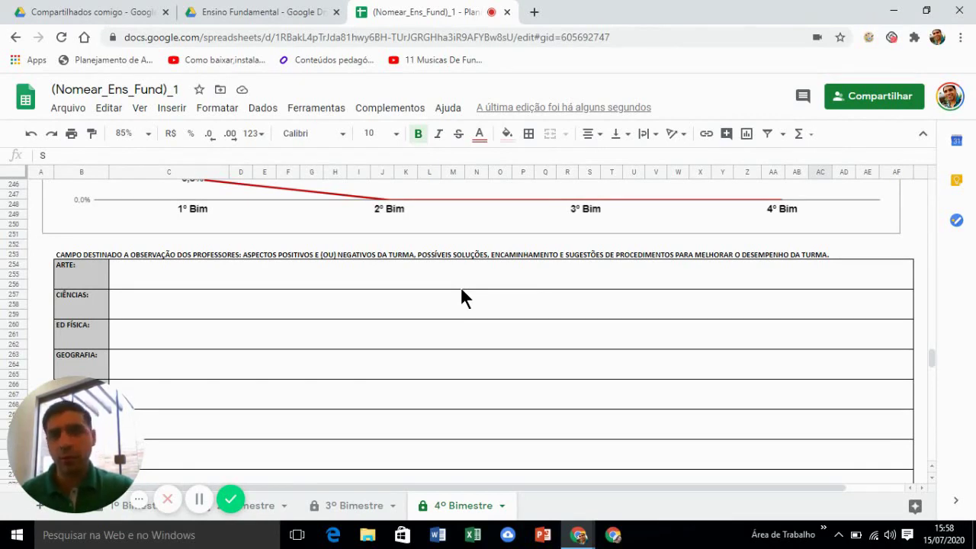
Examine the observation fields of each subject, from Arte and Ciências to Pesquisa e Autoria, and the Coordenação field
click(426, 286)
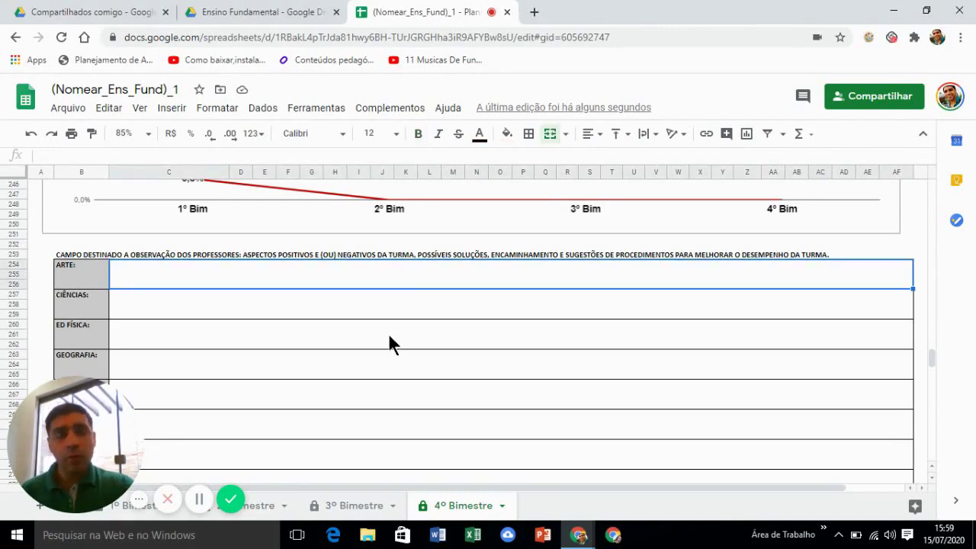
click(263, 313)
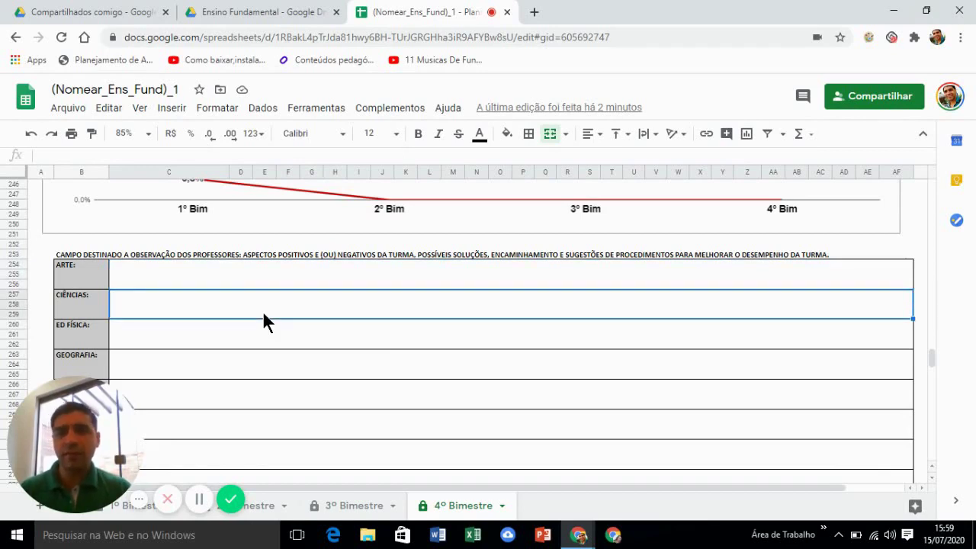
key(Down)
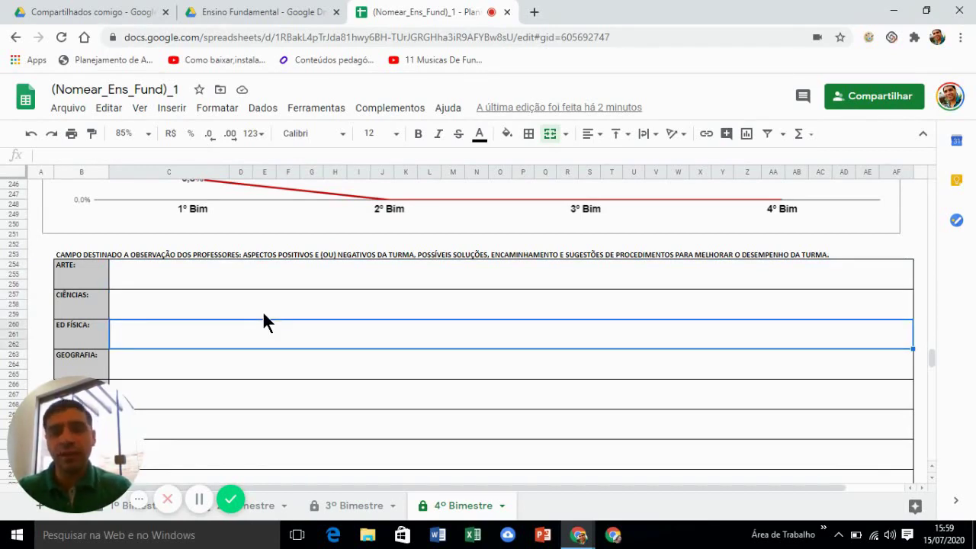
scroll(281, 313, down, 5)
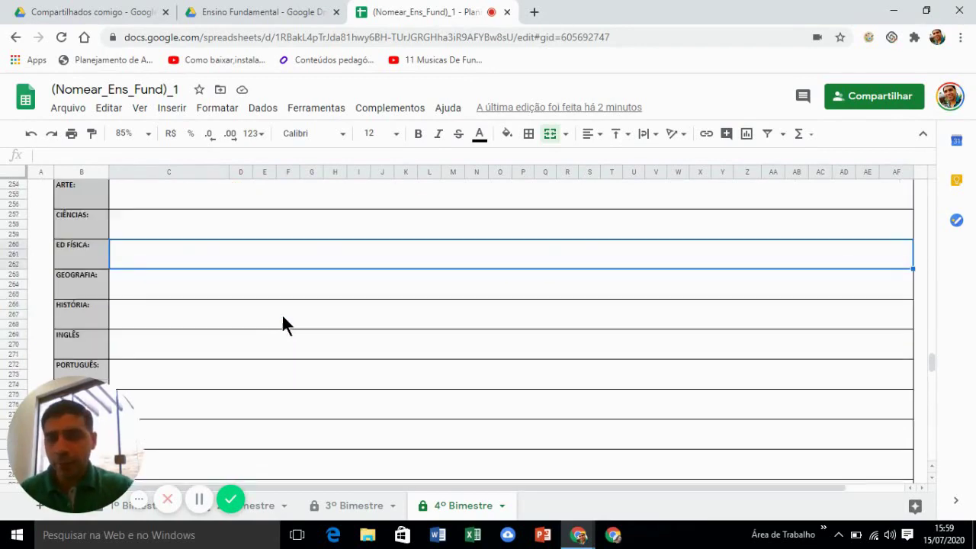
scroll(297, 336, down, 2)
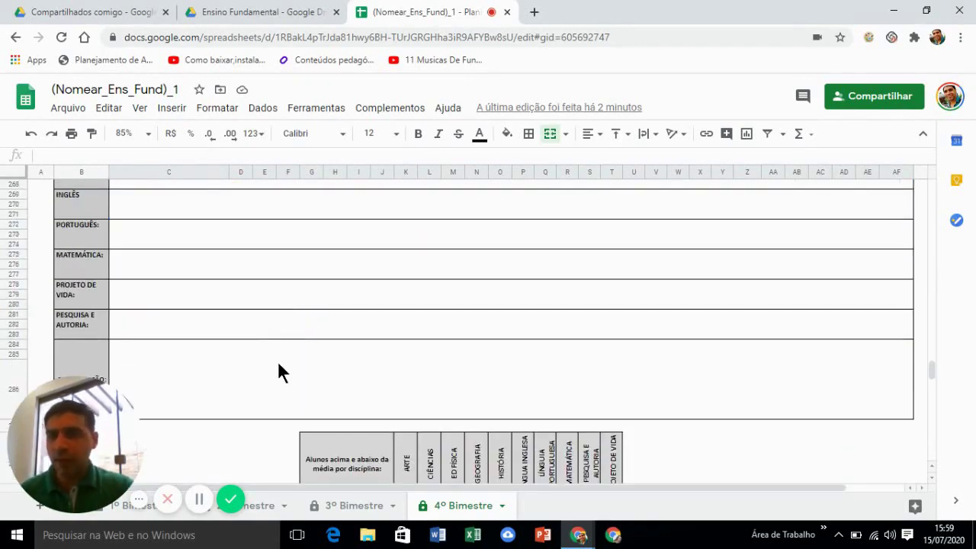
click(282, 365)
scroll(282, 363, down, 2)
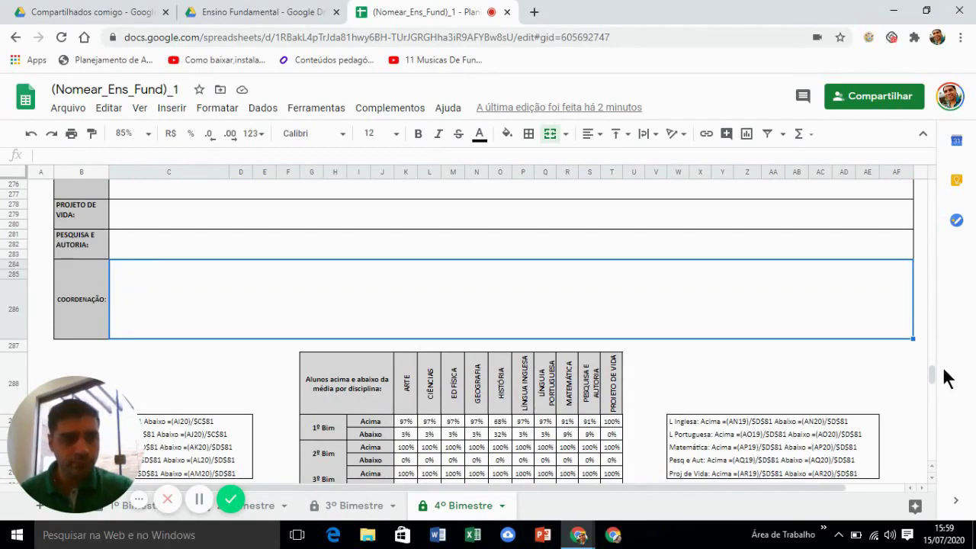
Open the 1º Bimestre sheet and examine its marked student issues, below-average grades, interventions and number of items per student
drag(936, 391, 935, 187)
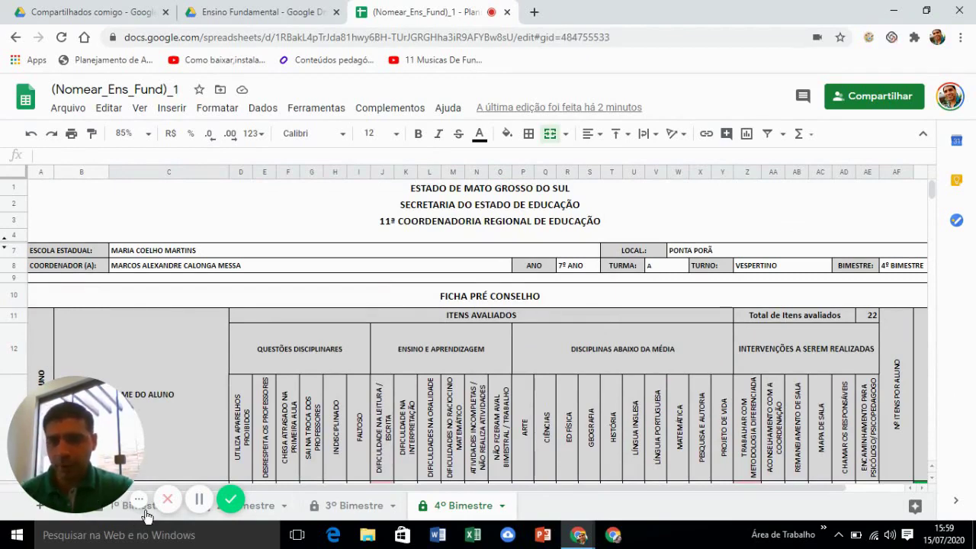
scroll(362, 377, down, 3)
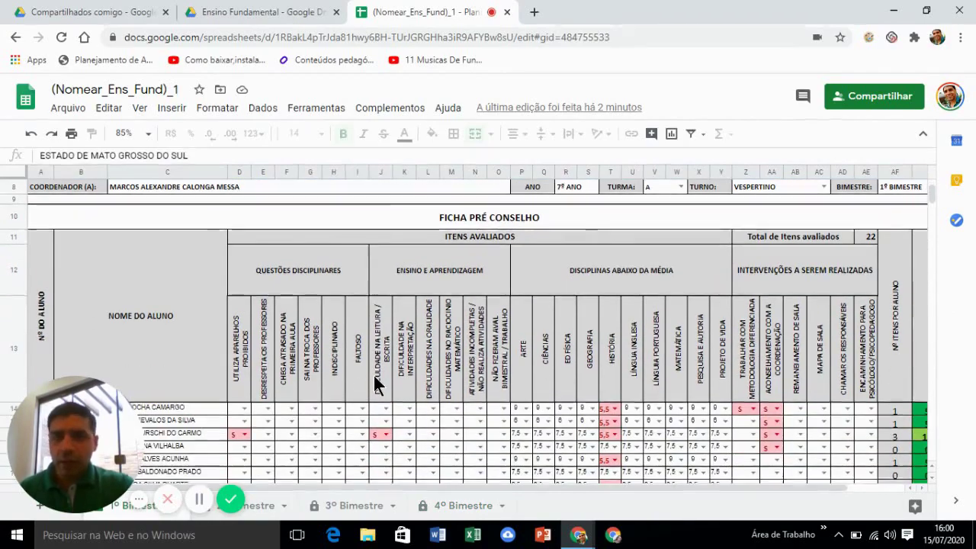
scroll(415, 284, down, 3)
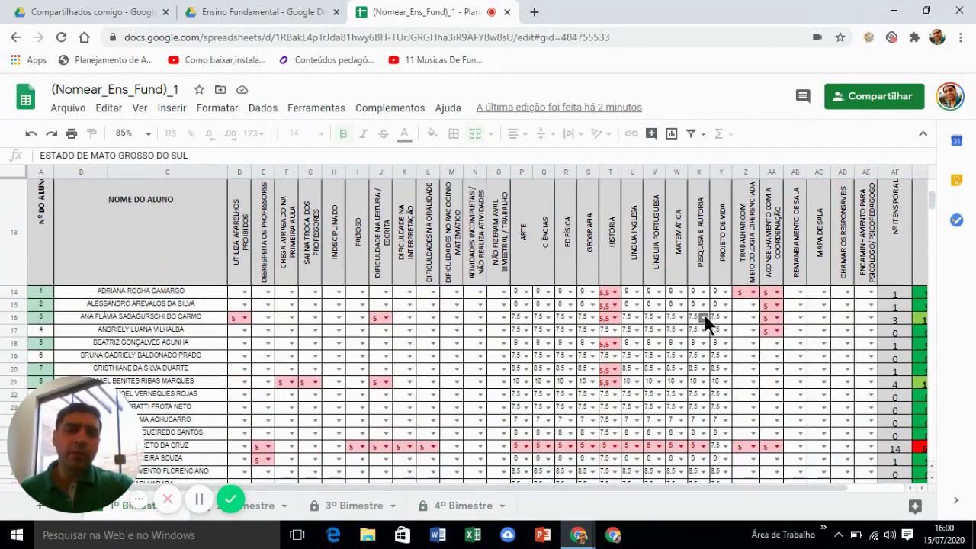
scroll(725, 337, up, 3)
scroll(700, 228, down, 5)
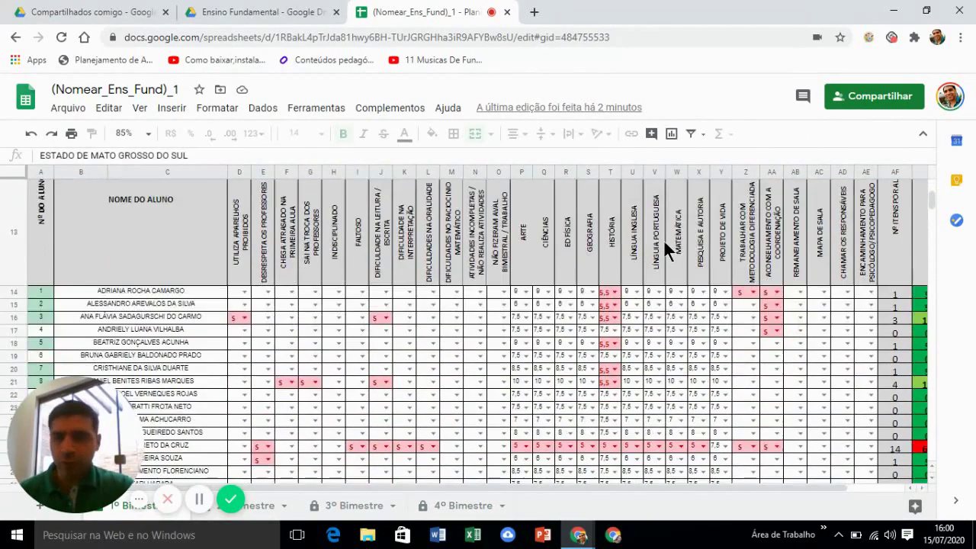
scroll(439, 282, up, 2)
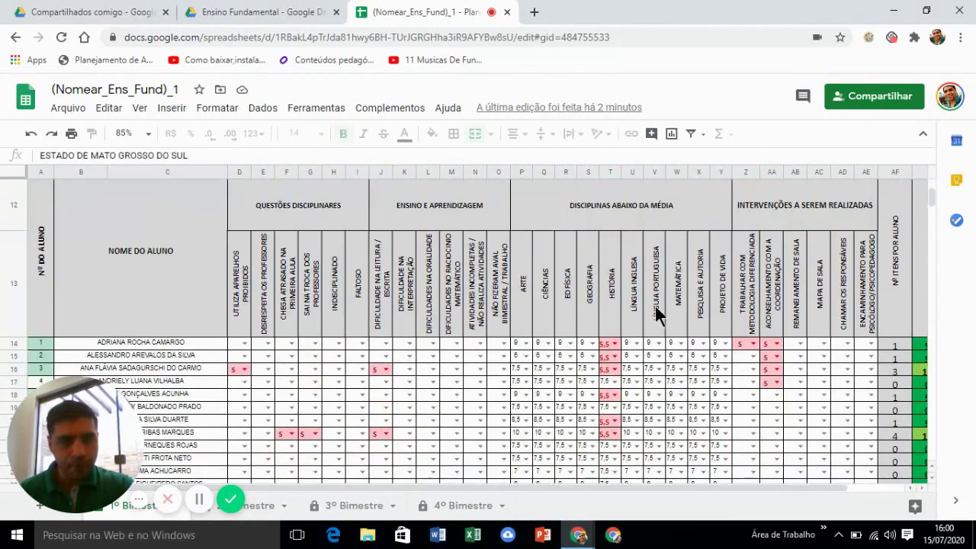
scroll(615, 288, up, 3)
scroll(611, 348, down, 5)
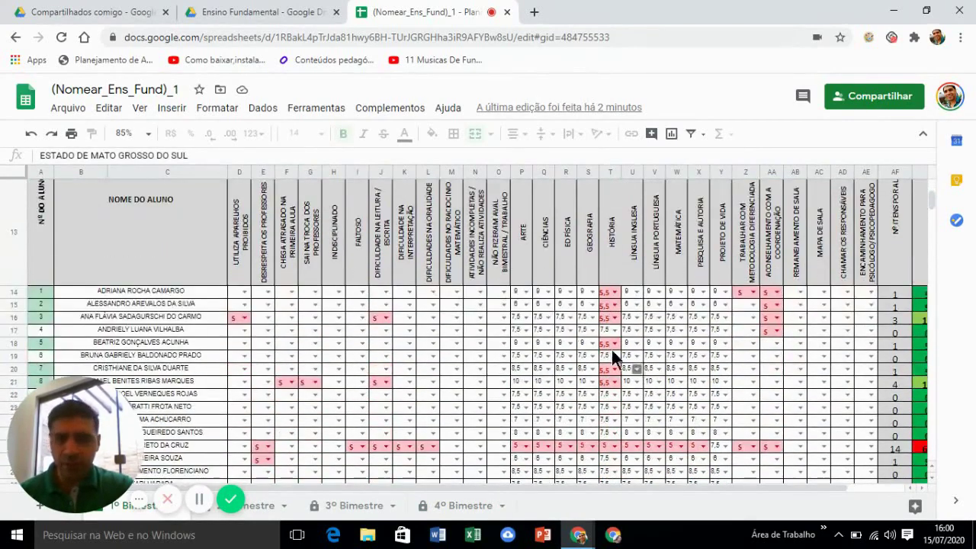
scroll(550, 340, up, 2)
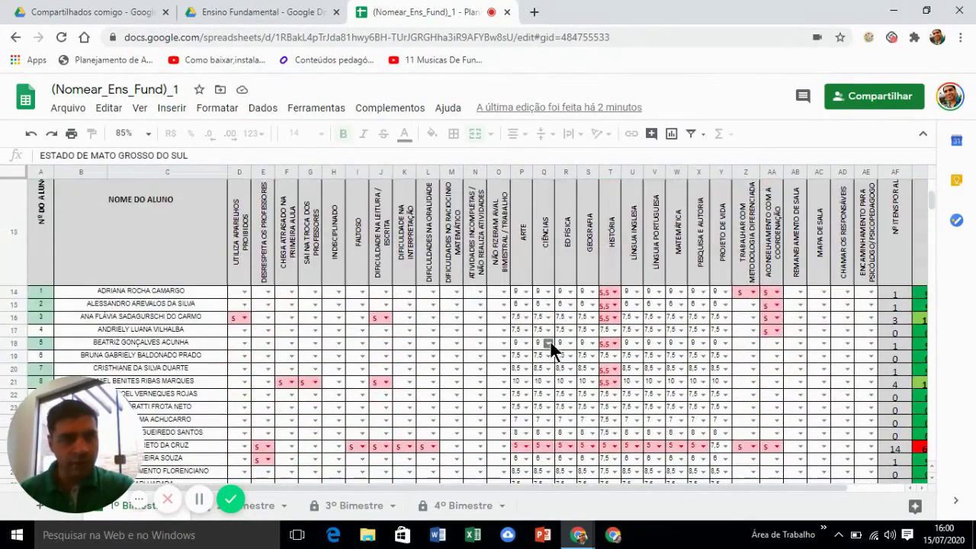
scroll(529, 327, up, 3)
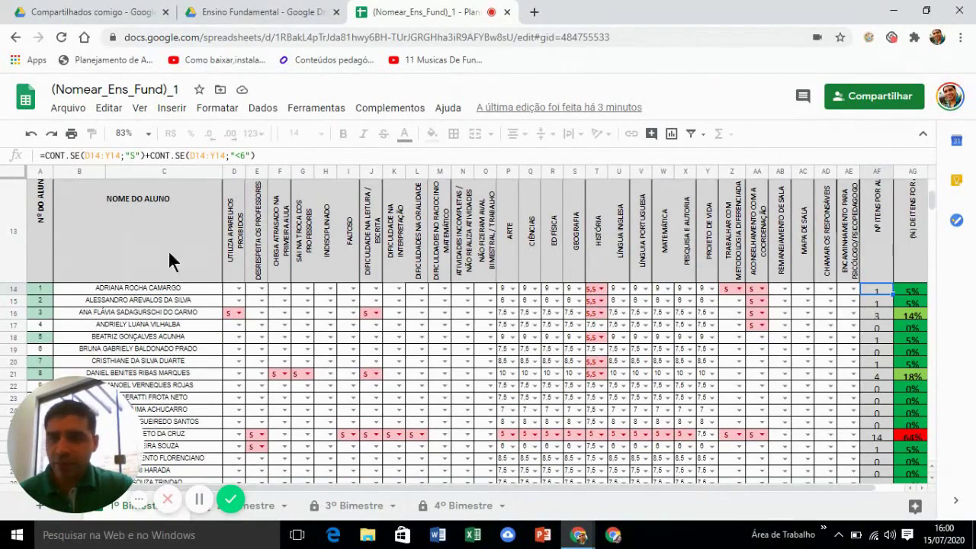
Examine the colour coding of the student numbers against the marked issues and low grades down the 1º Bimestre list
click(40, 288)
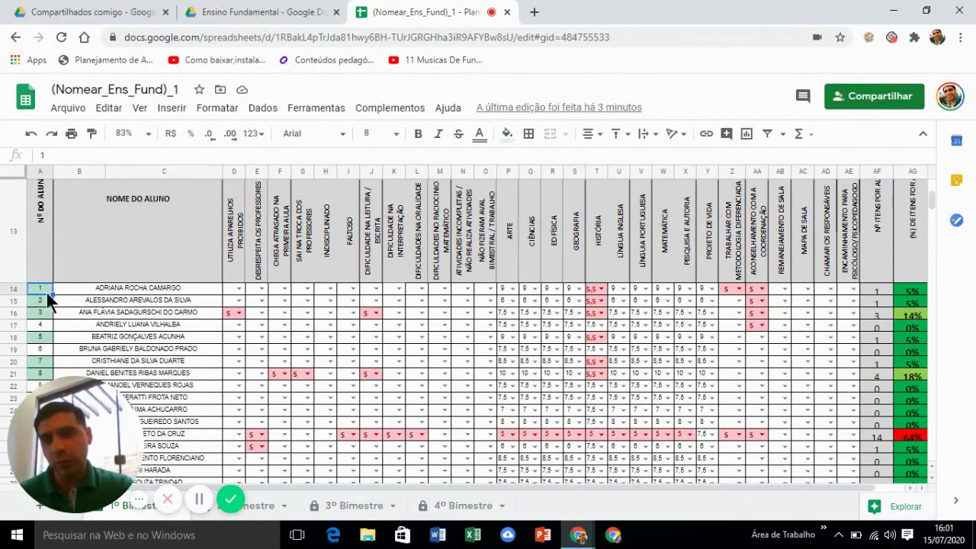
scroll(107, 293, down, 2)
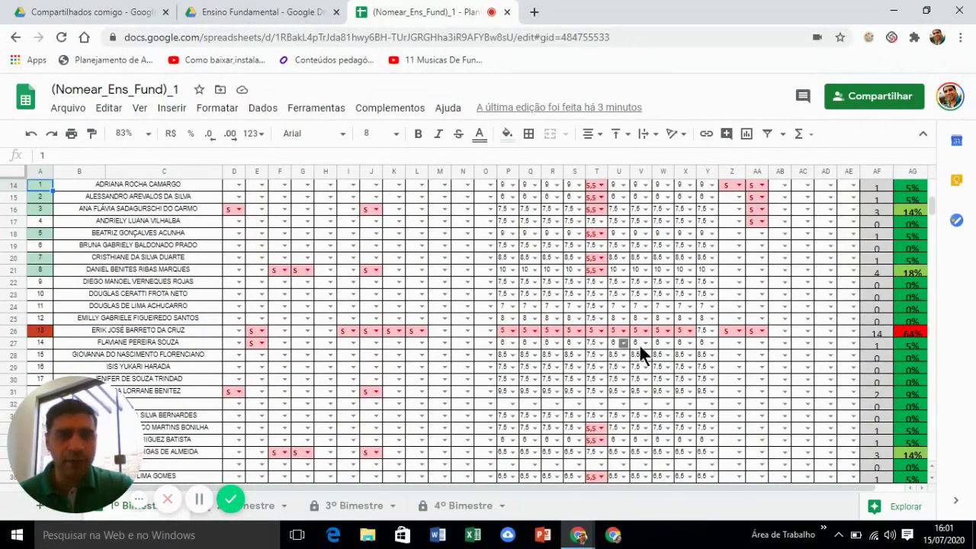
click(48, 331)
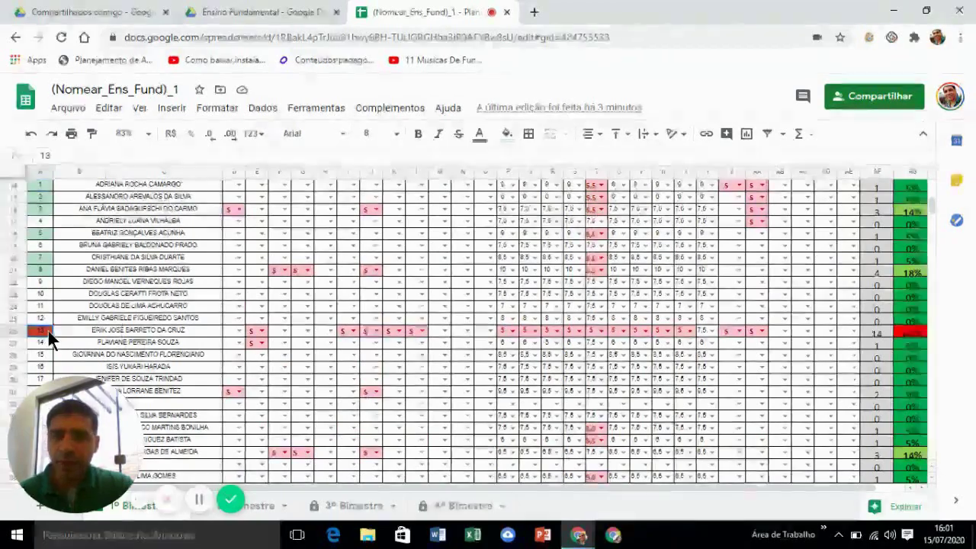
scroll(47, 331, down, 1)
scroll(47, 323, down, 2)
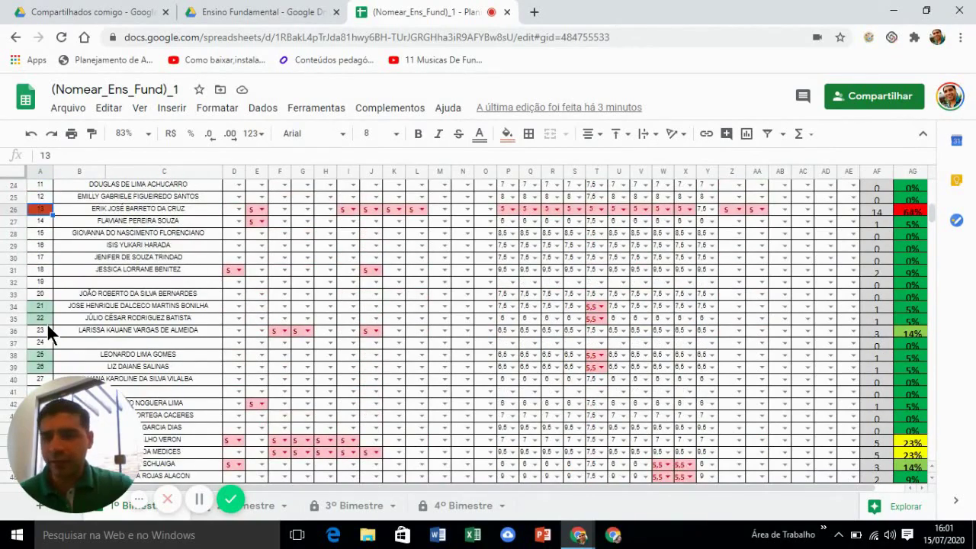
scroll(47, 322, down, 1)
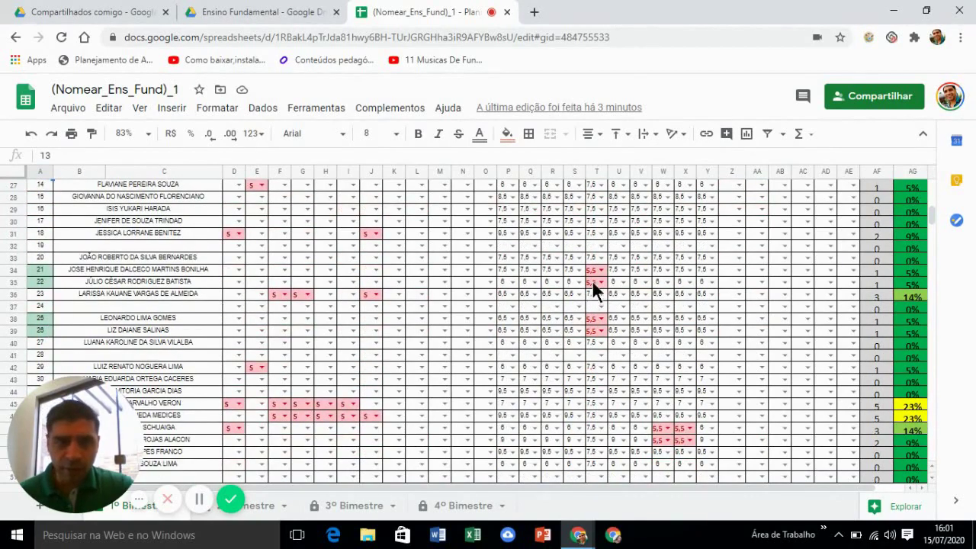
scroll(590, 309, down, 1)
scroll(583, 367, down, 1)
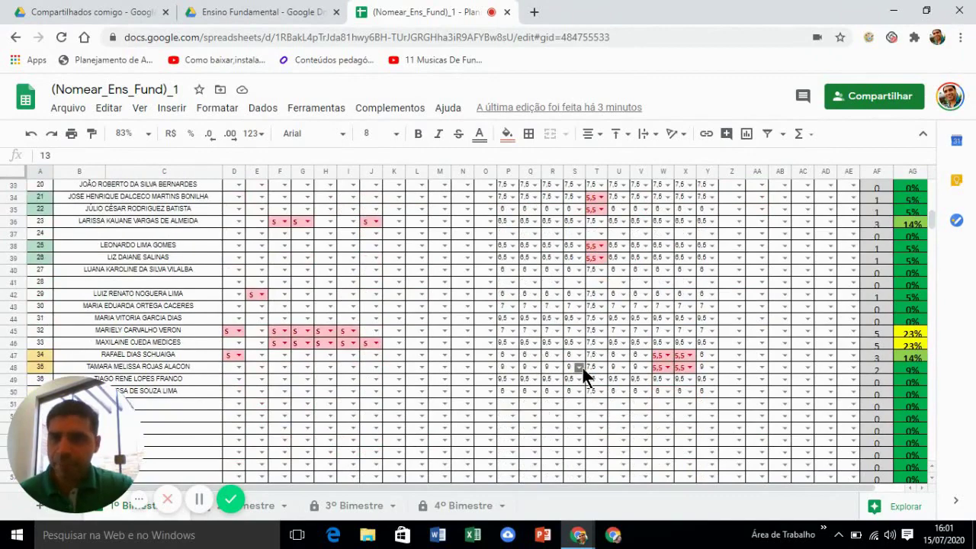
scroll(667, 371, down, 1)
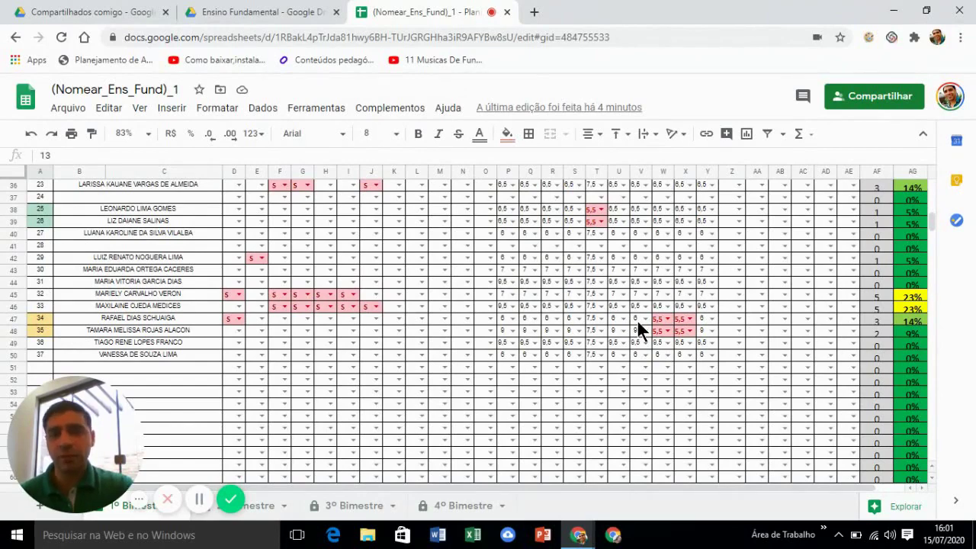
Set student number 34's grades to 5 in História, 5,0 in Língua Inglesa and 5,5 in Língua Portuguesa
click(592, 317)
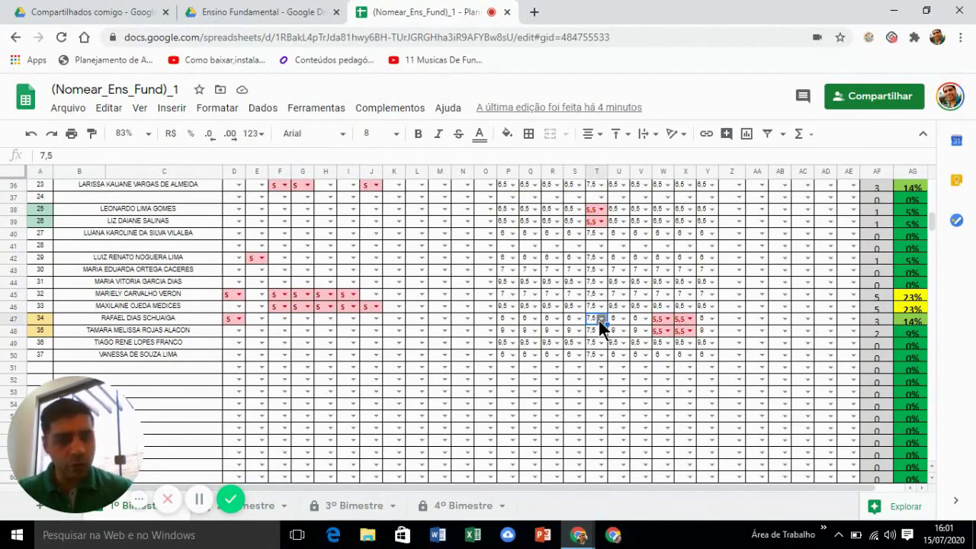
text(5)
key(Return)
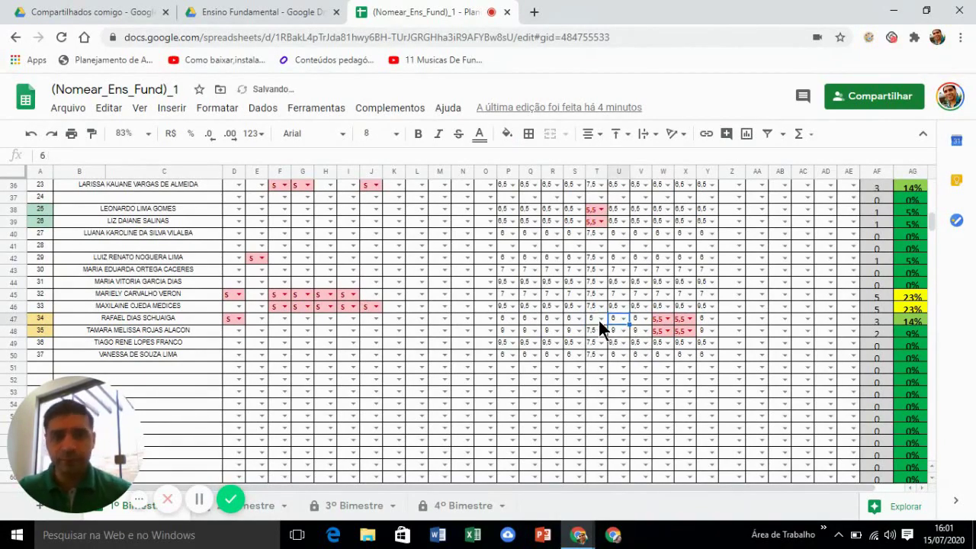
key(Right)
text(5,)
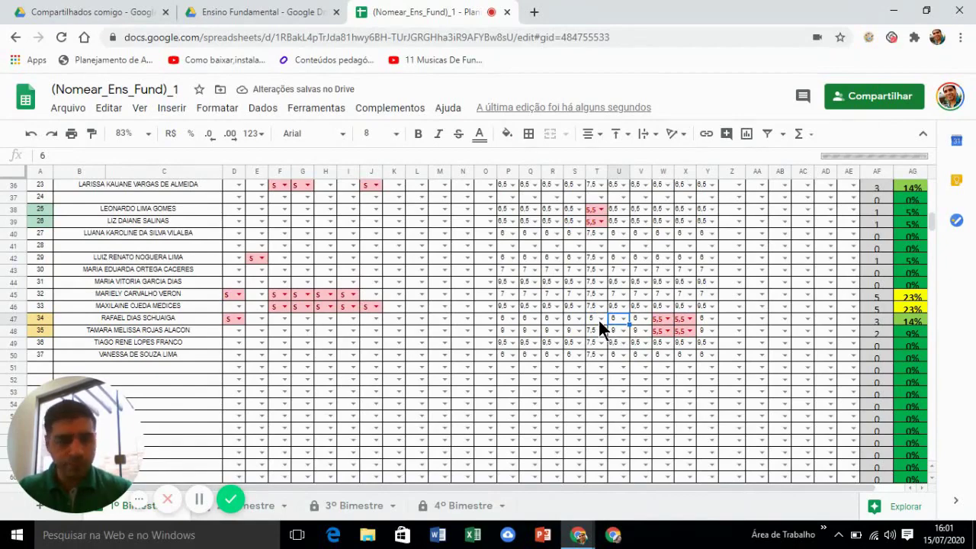
text(0)
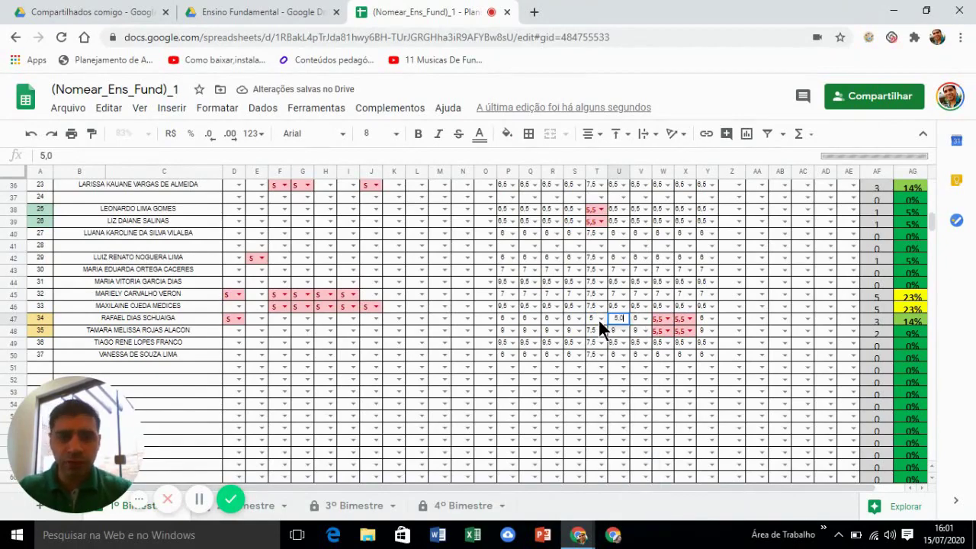
key(Right)
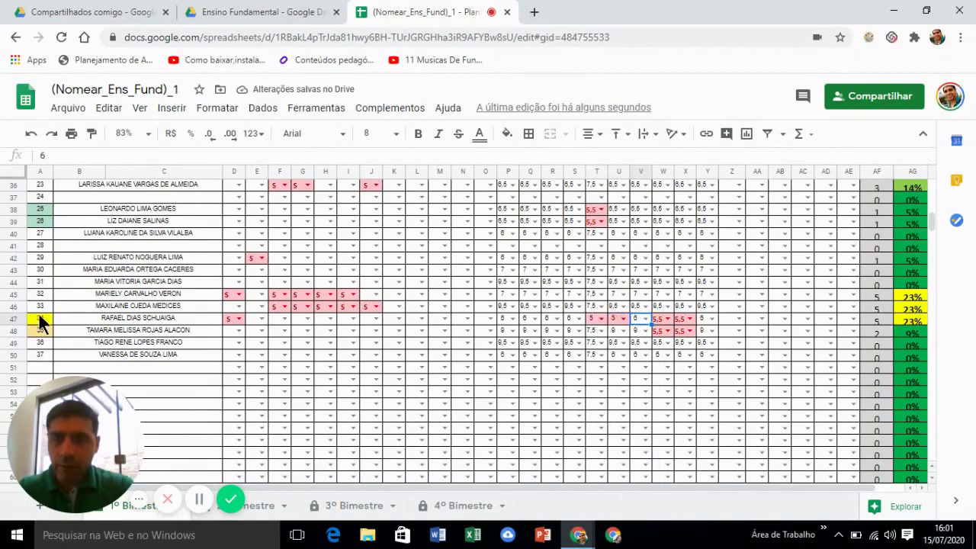
text(5,)
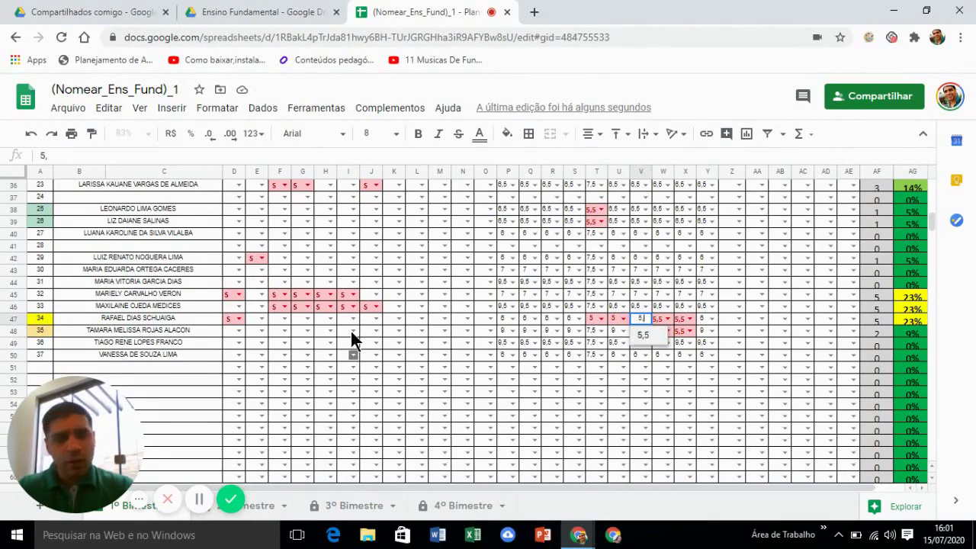
key(Return)
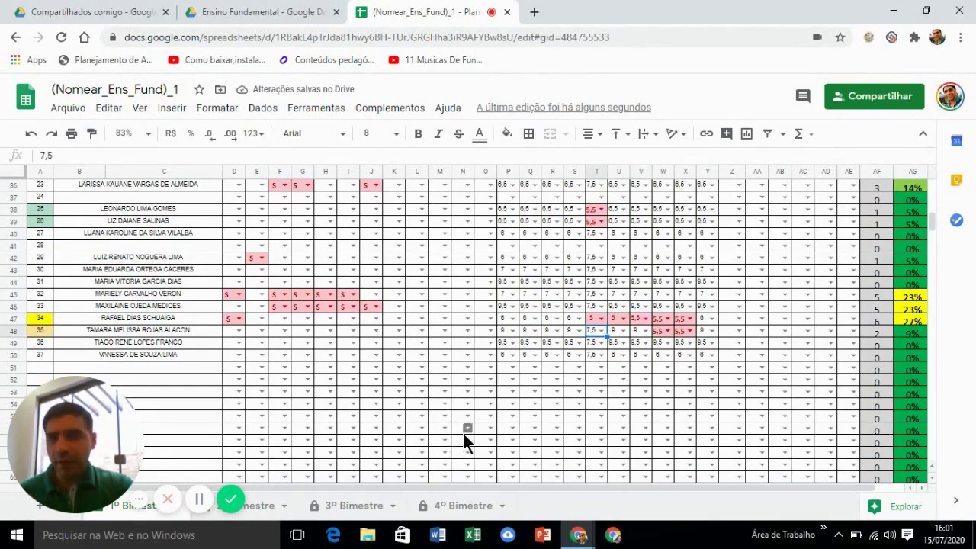
Compare the highlighted student numbers throughout the 1º Bimestre list, from student 1 to the end and back
scroll(457, 446, up, 1)
scroll(456, 446, up, 5)
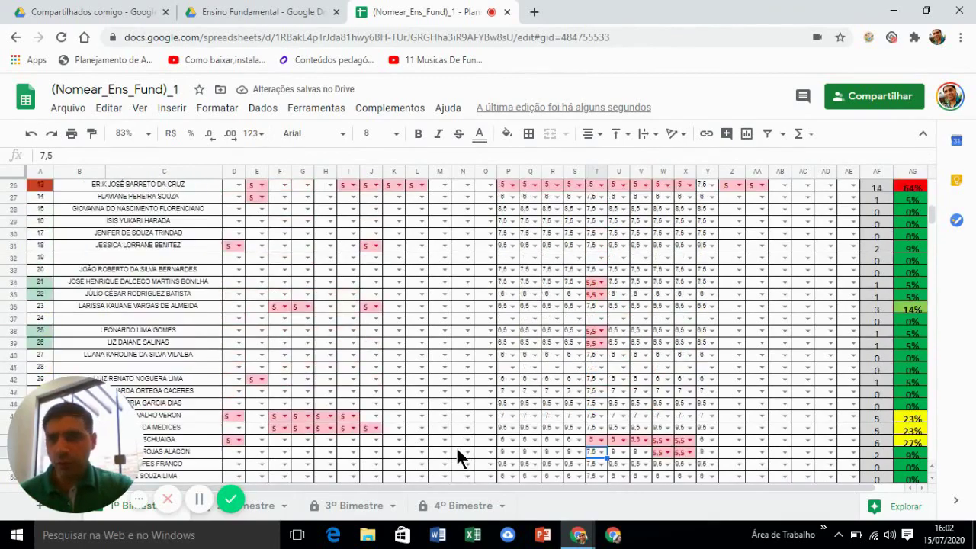
scroll(115, 313, up, 1)
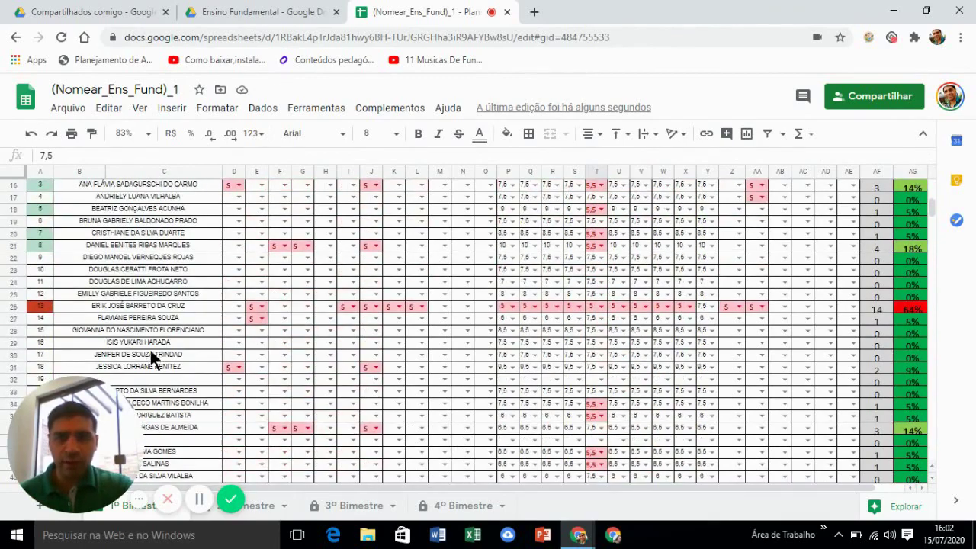
scroll(186, 324, up, 2)
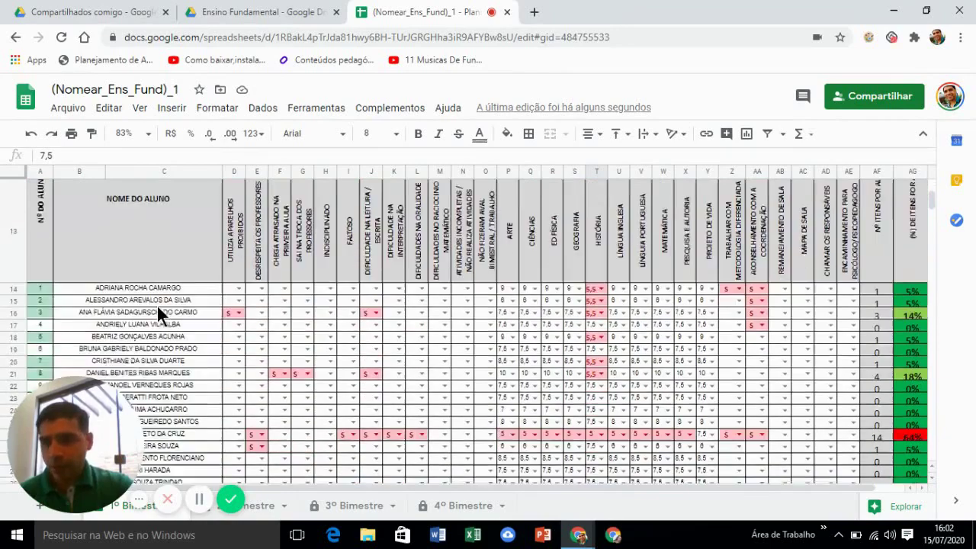
scroll(159, 312, down, 2)
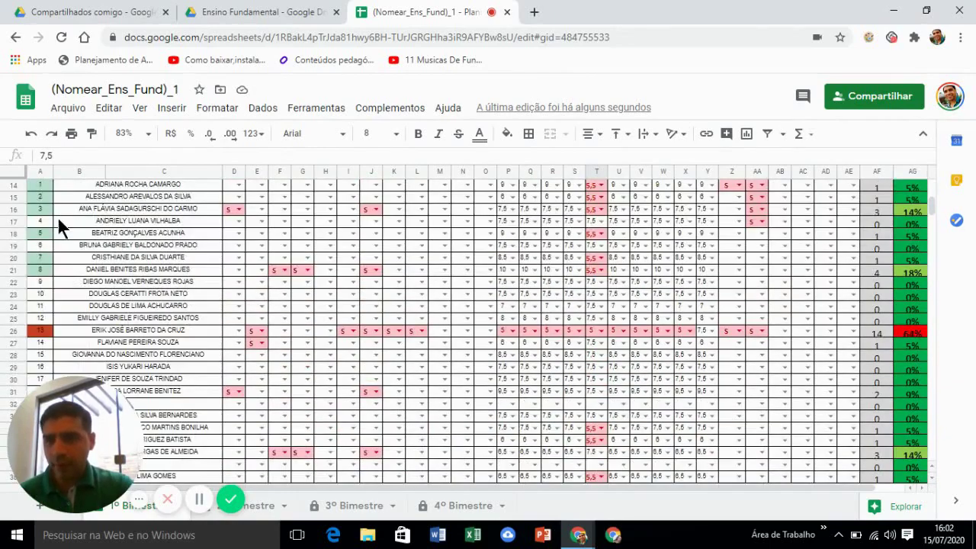
scroll(57, 221, down, 1)
scroll(41, 235, up, 2)
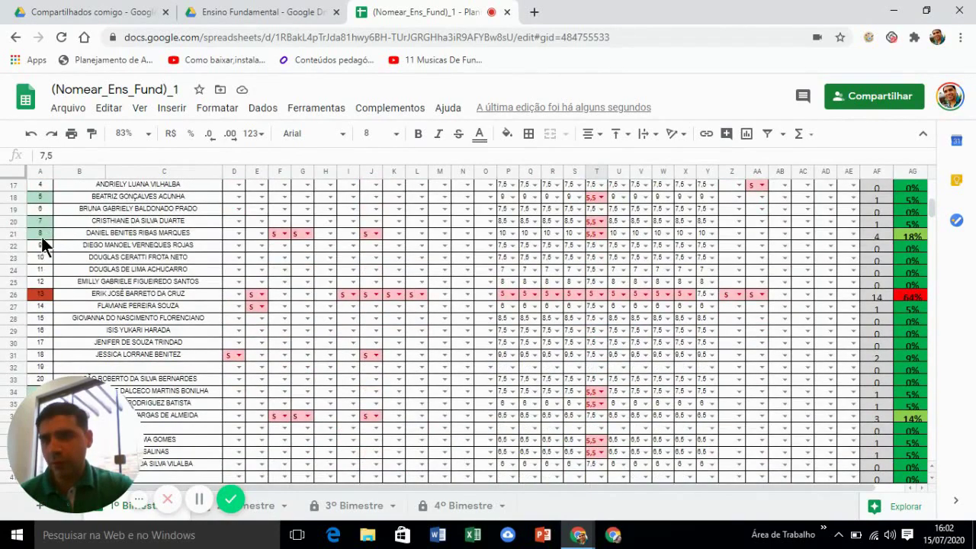
scroll(32, 265, down, 1)
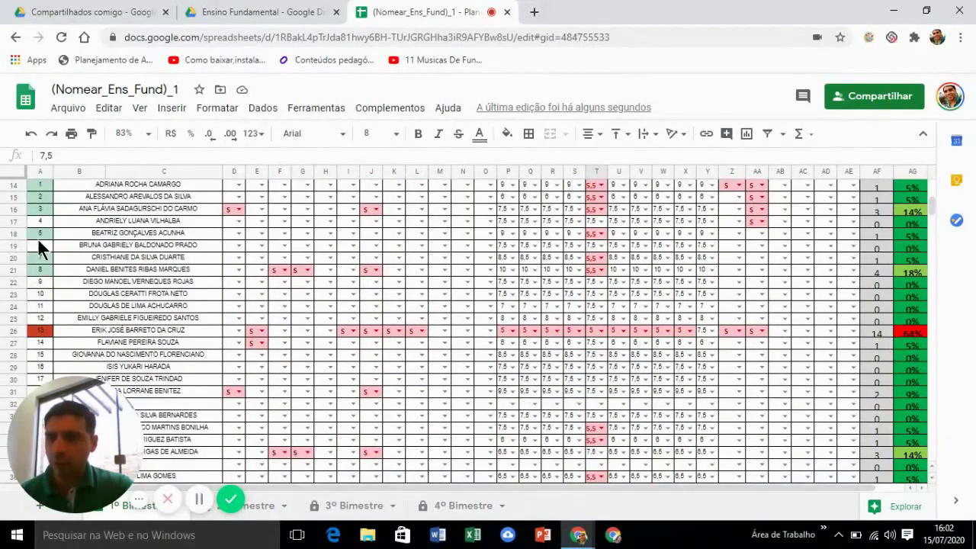
scroll(51, 288, down, 3)
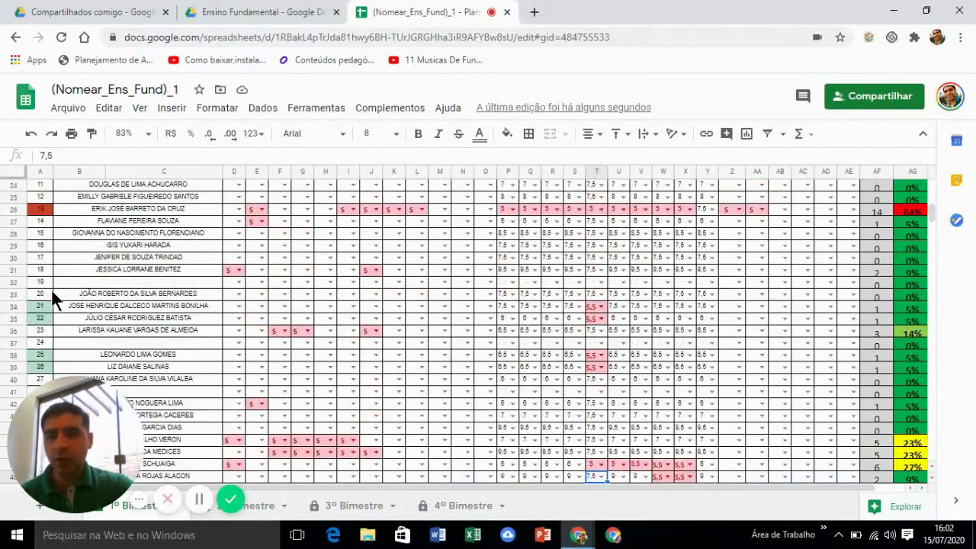
scroll(51, 292, down, 1)
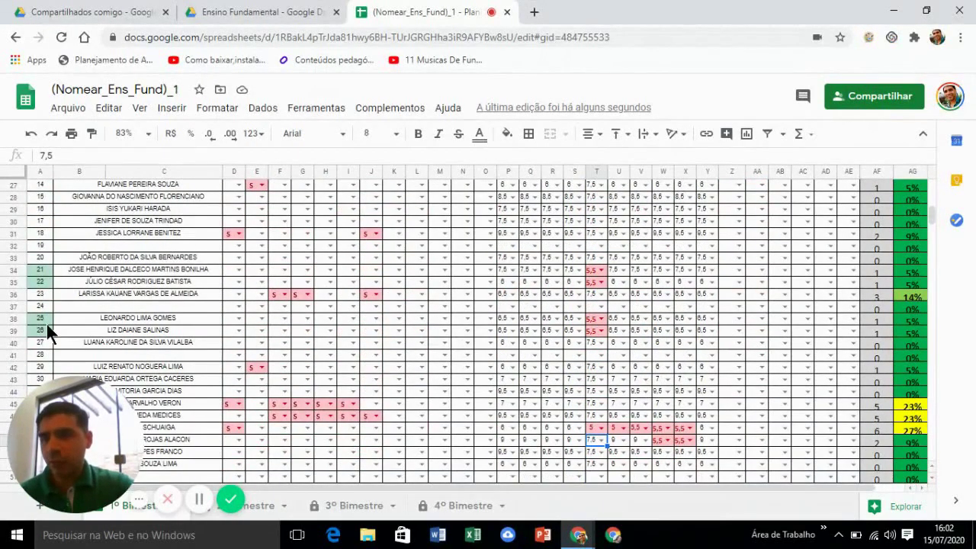
scroll(46, 326, up, 5)
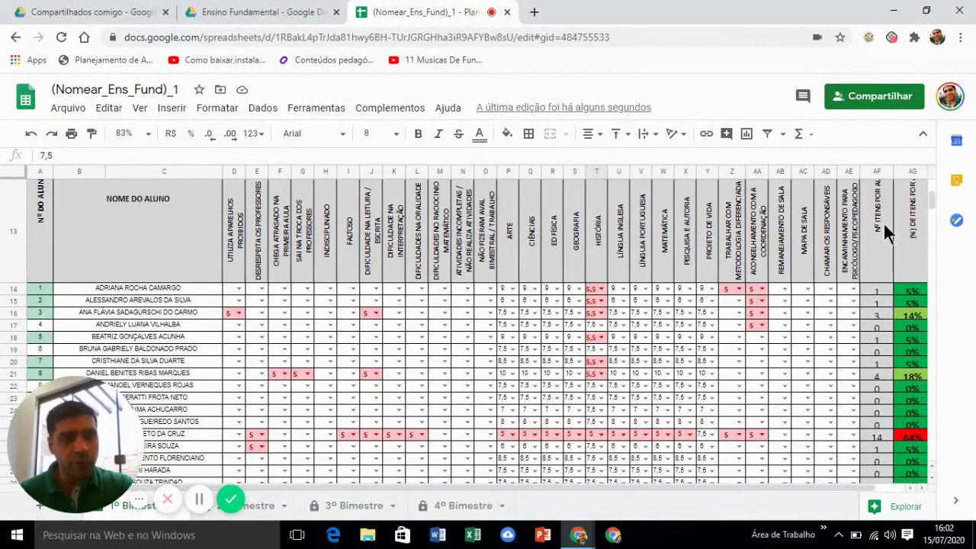
Examine the number and percentage of items per student, including the counting formula for student number 1 and the percentage colours
scroll(881, 222, up, 2)
scroll(882, 250, down, 5)
scroll(882, 250, up, 3)
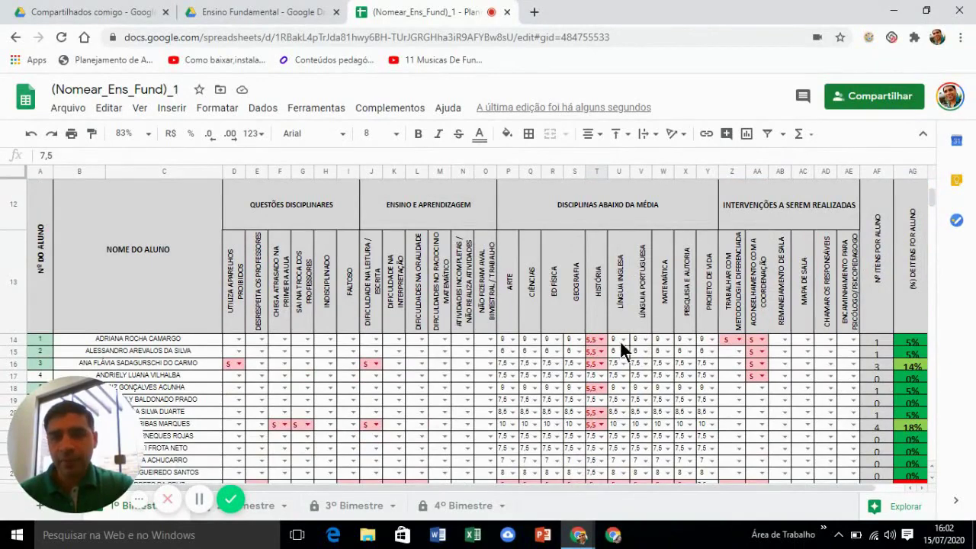
click(873, 340)
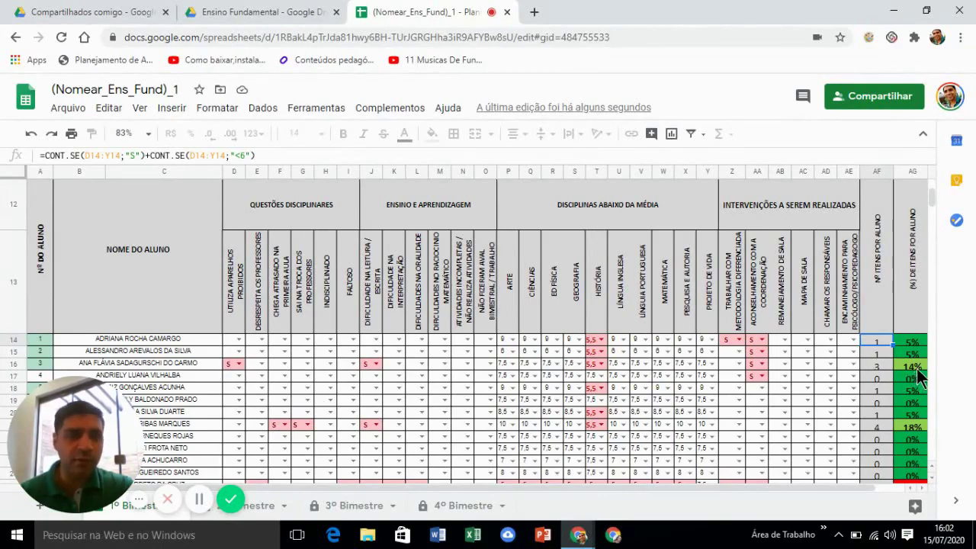
scroll(897, 407, down, 2)
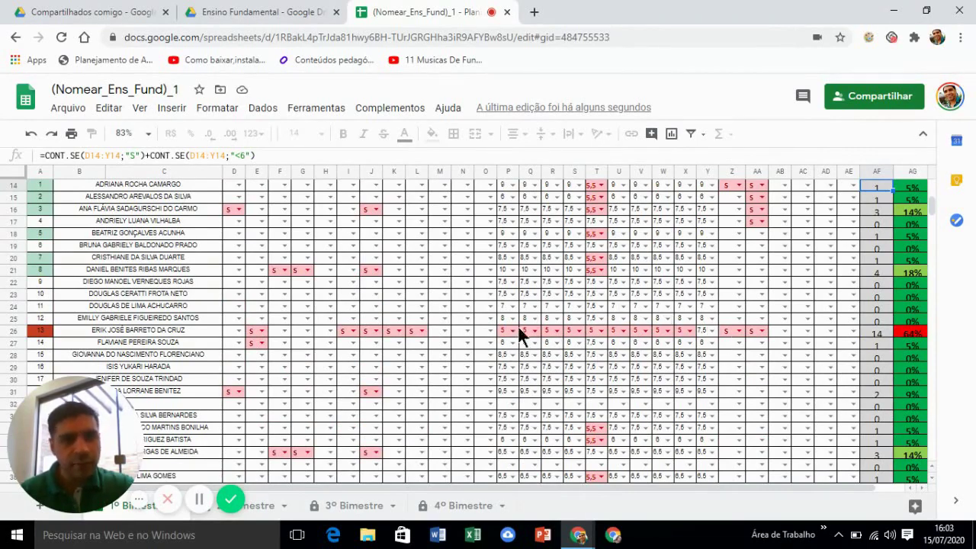
scroll(413, 333, up, 2)
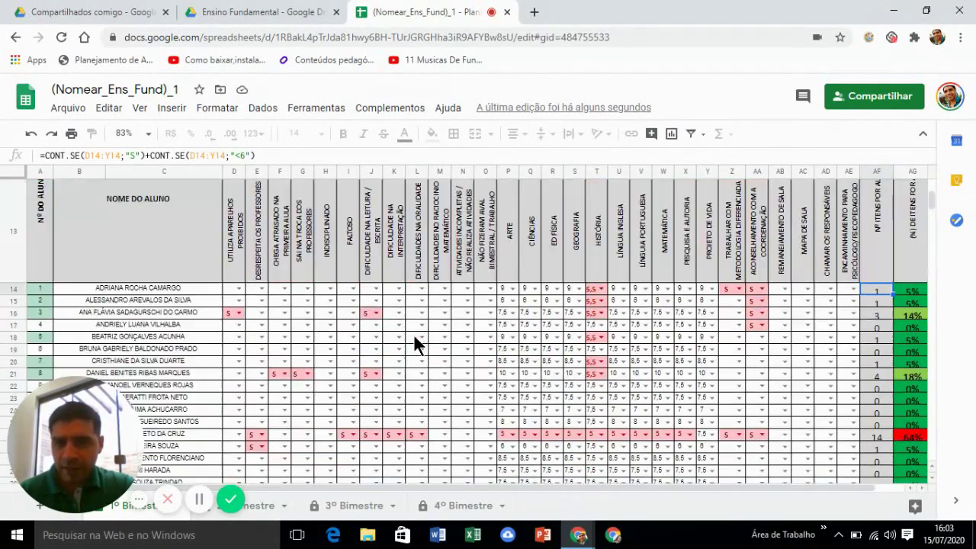
scroll(306, 238, up, 2)
scroll(463, 305, down, 5)
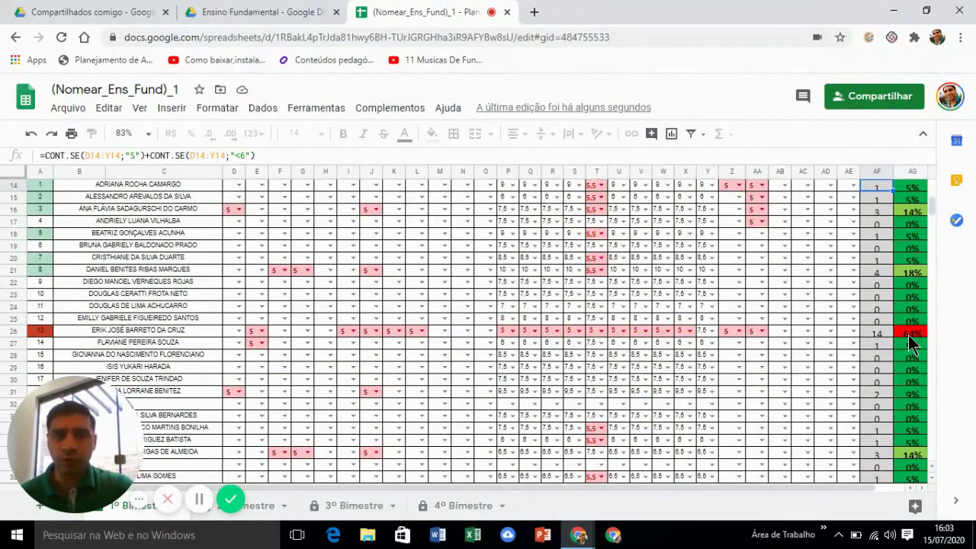
scroll(914, 343, down, 3)
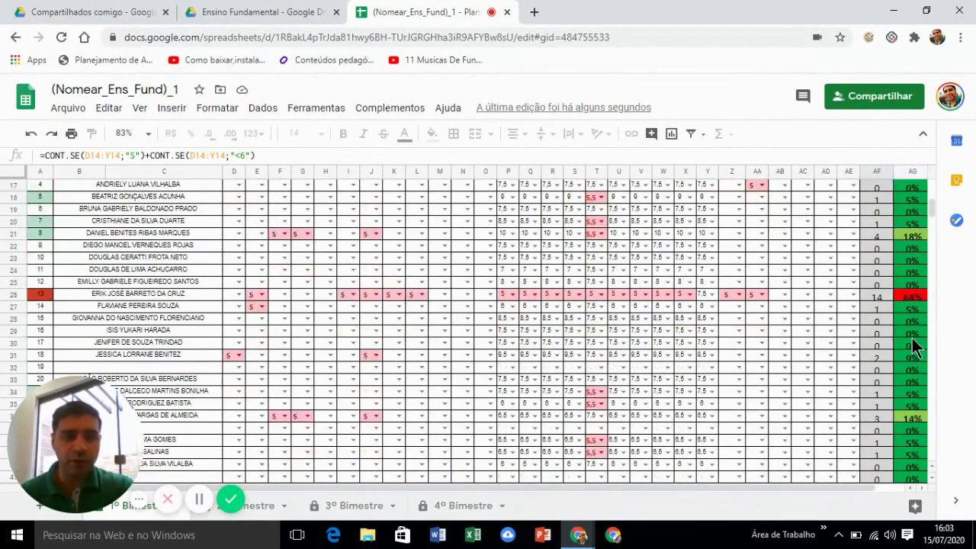
scroll(911, 339, down, 2)
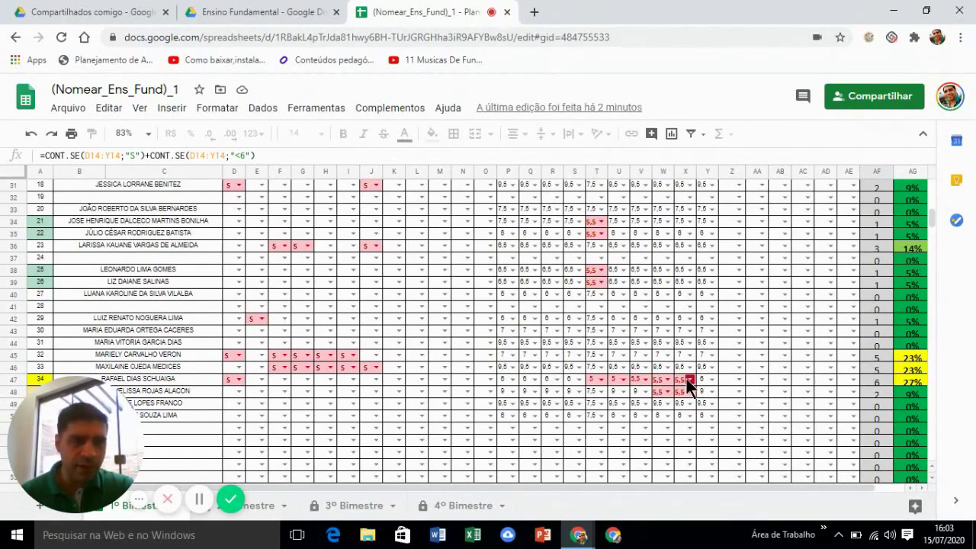
scroll(923, 389, up, 3)
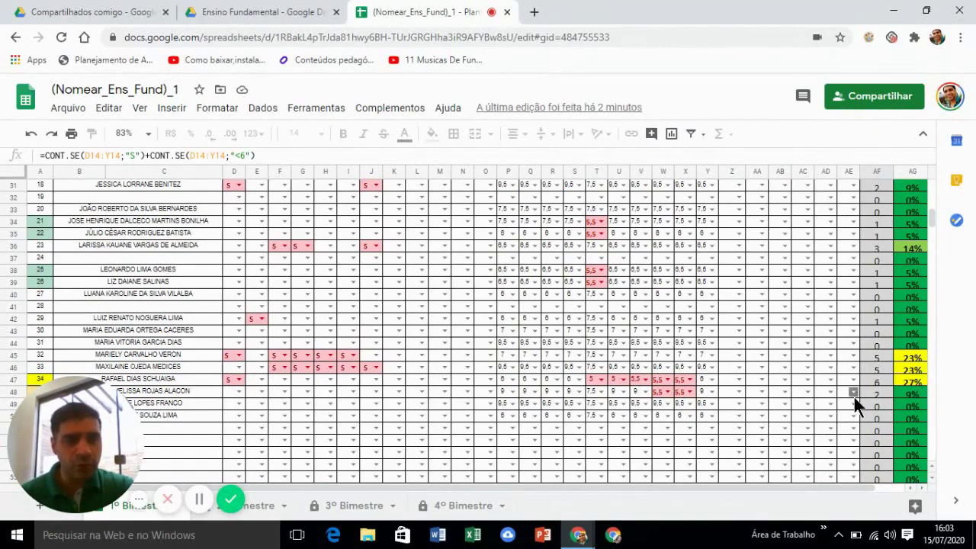
scroll(911, 425, down, 1)
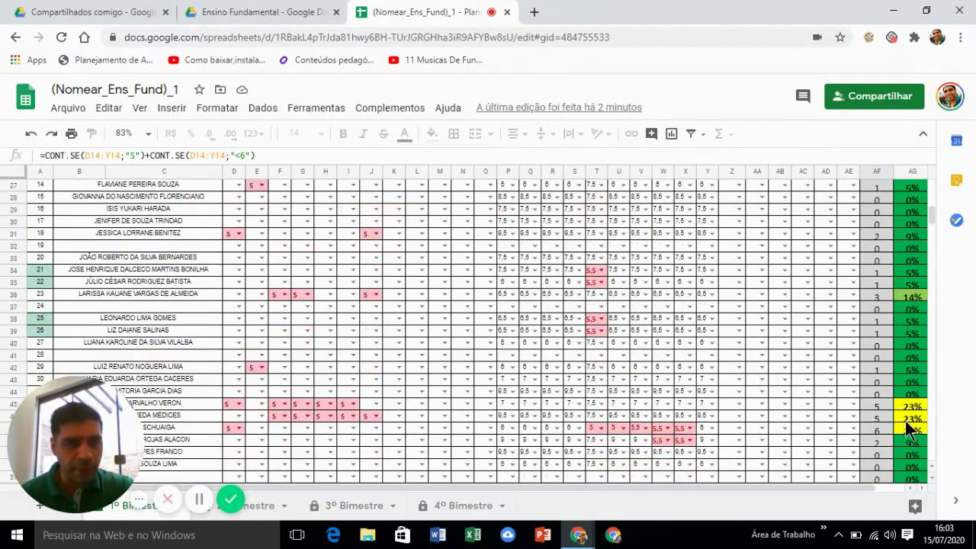
scroll(911, 425, up, 3)
scroll(912, 412, up, 5)
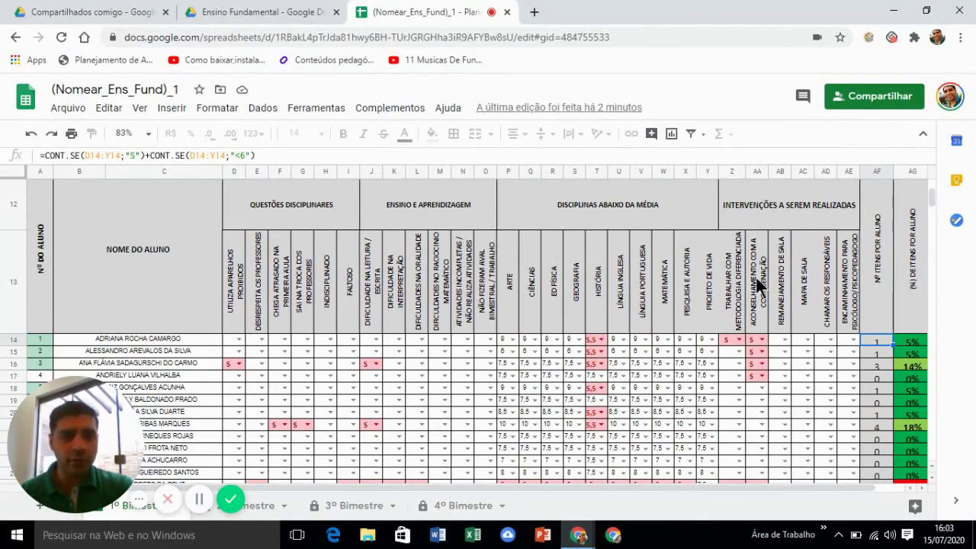
Review the percentage of students per marked item, the Média Anual table and the colour legend below the student list
scroll(755, 276, down, 3)
scroll(755, 276, down, 10)
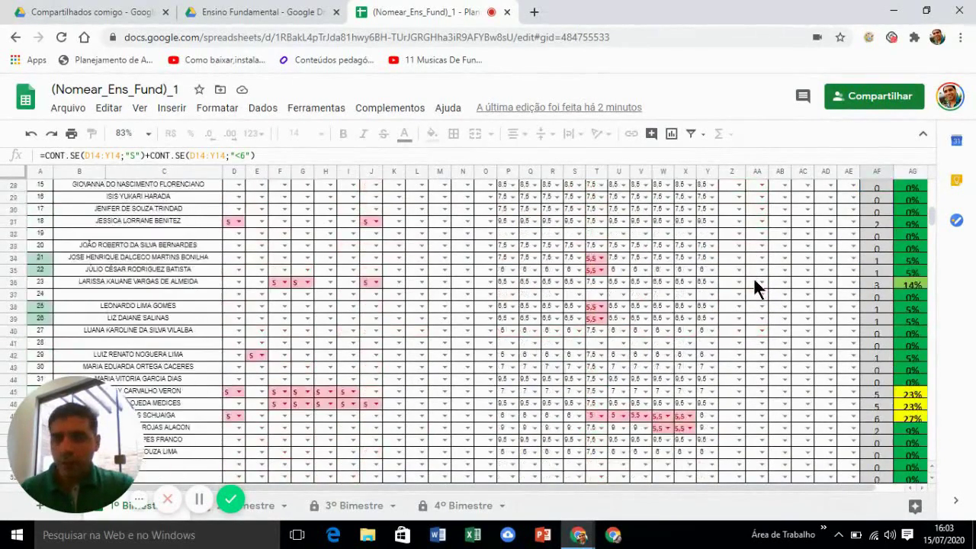
scroll(752, 280, down, 10)
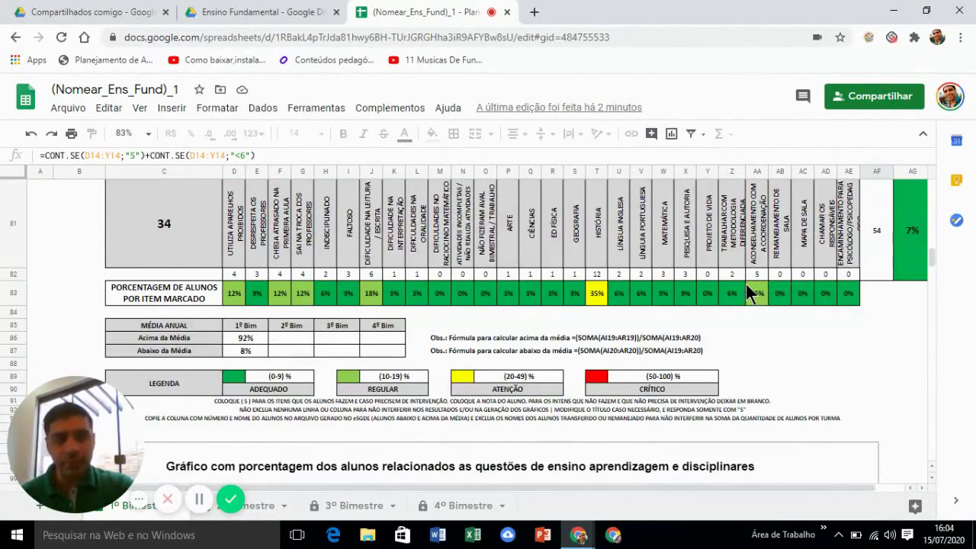
Examine the 1º Bimestre chart of student percentages for learning and disciplinary issues, comparing its bars, colours and item labels
scroll(710, 282, down, 3)
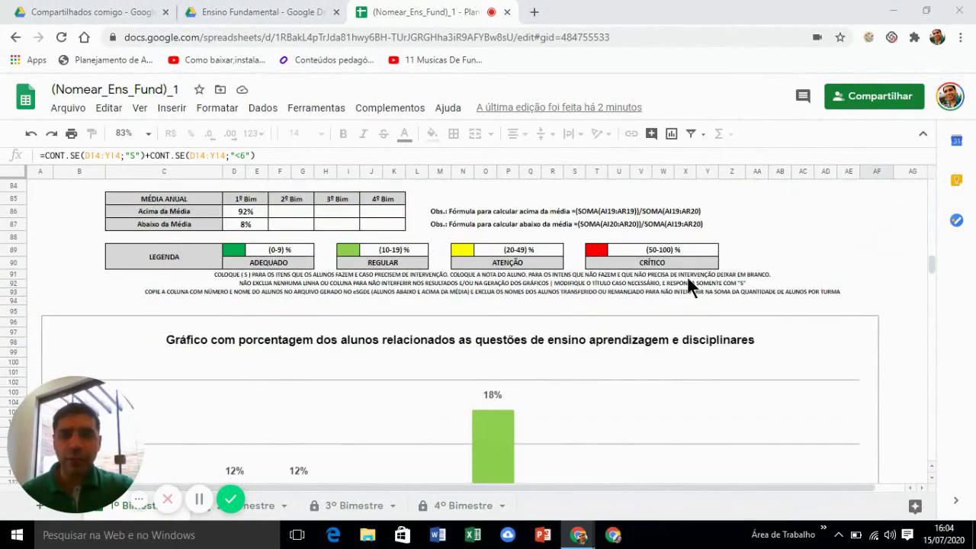
scroll(688, 286, down, 3)
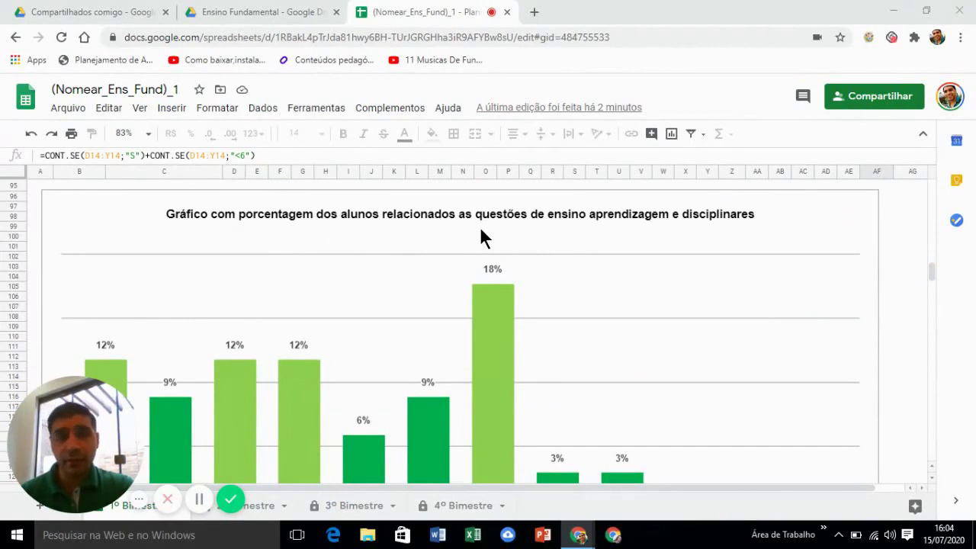
scroll(480, 229, down, 2)
scroll(503, 267, up, 2)
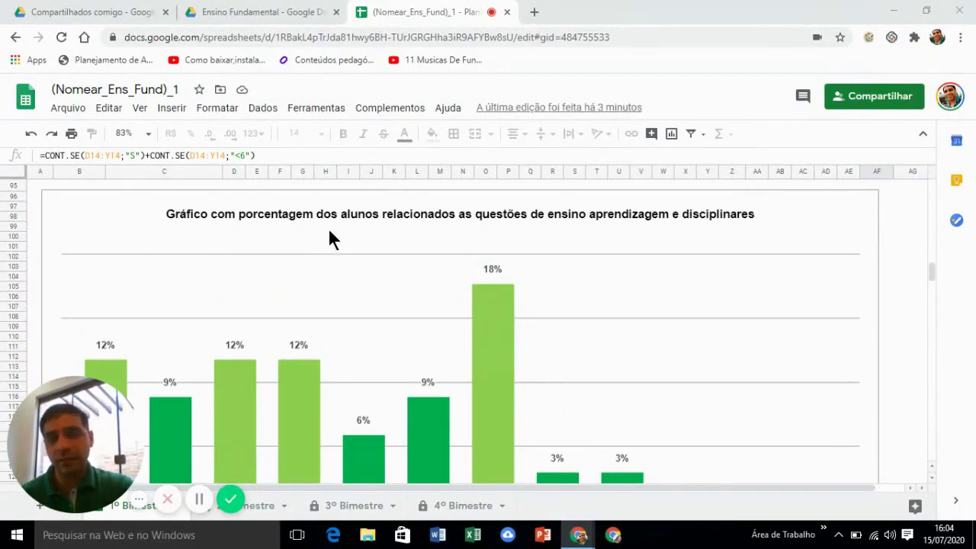
scroll(330, 232, down, 2)
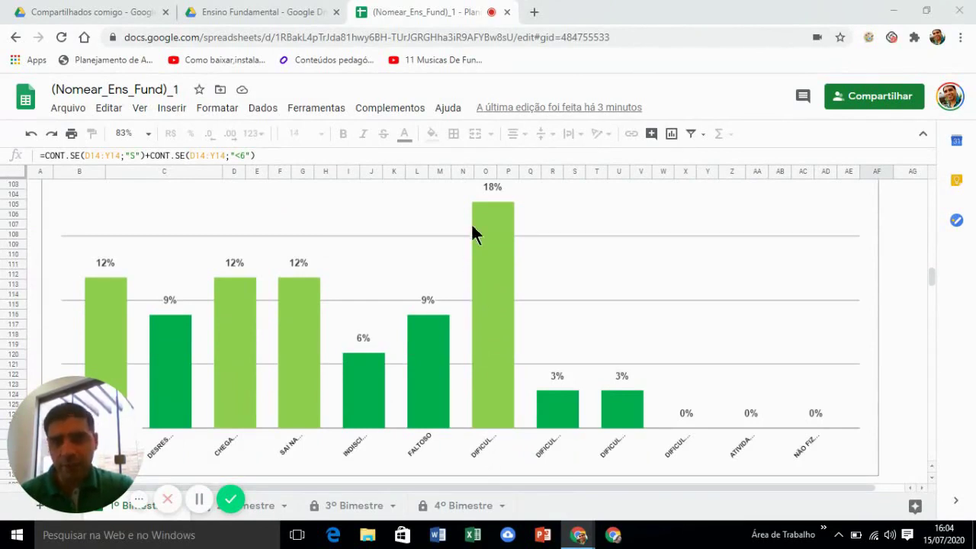
scroll(480, 220, up, 2)
scroll(498, 286, down, 2)
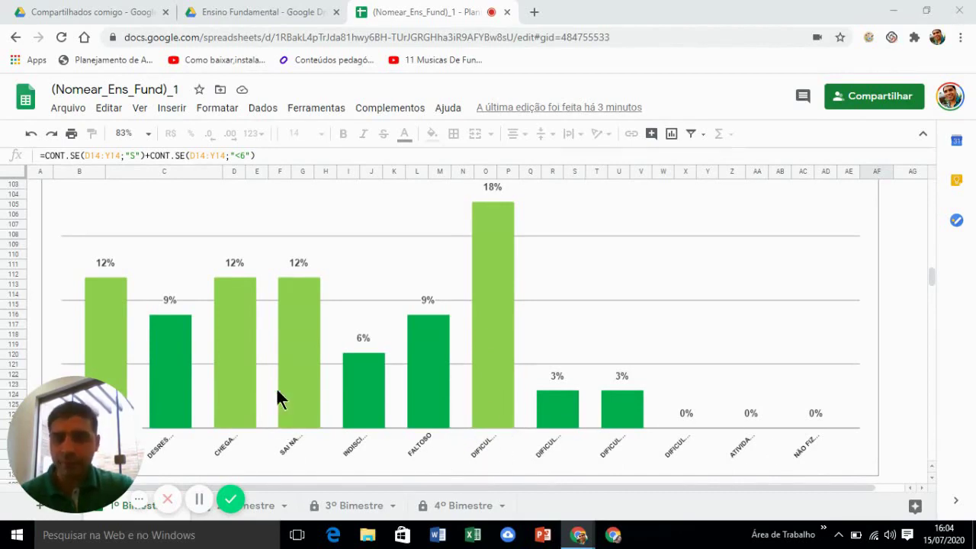
scroll(221, 284, down, 1)
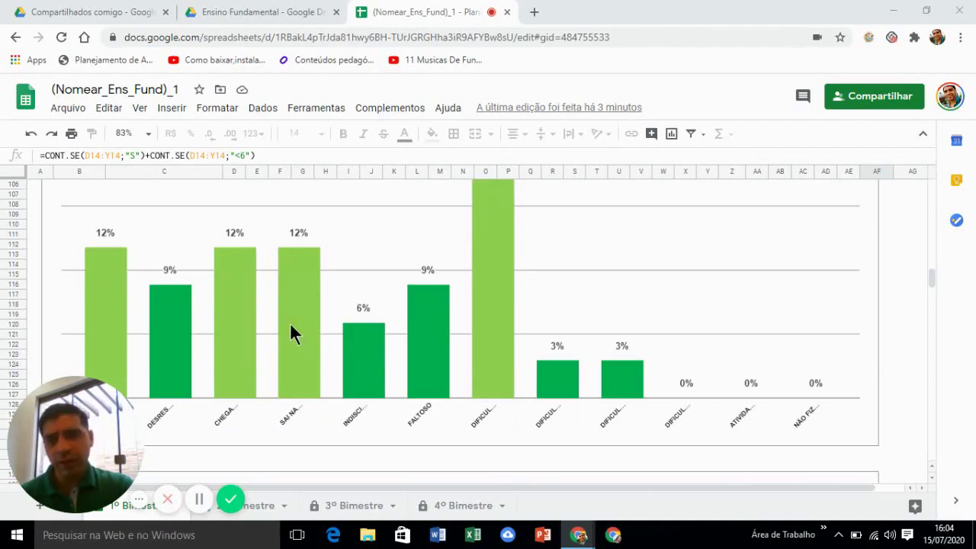
scroll(303, 372, down, 1)
scroll(297, 365, down, 1)
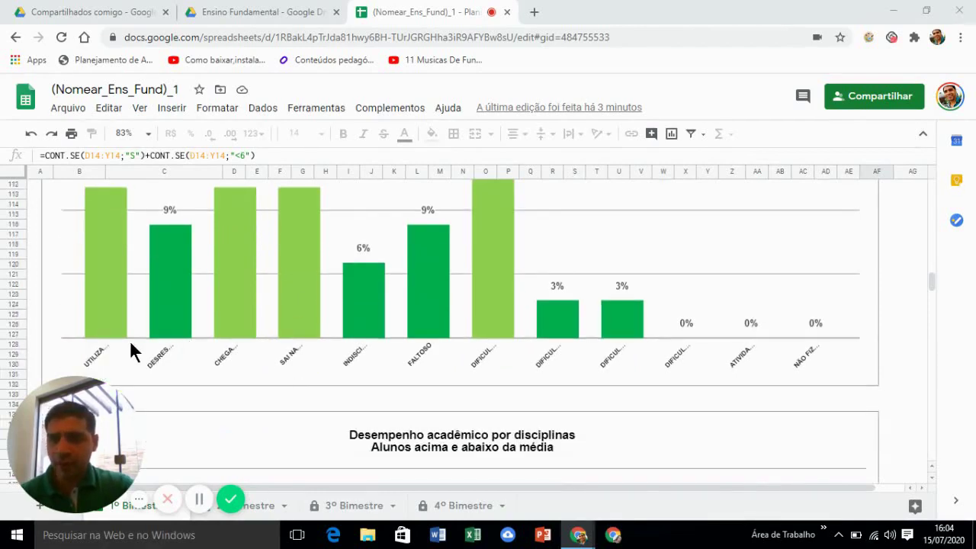
scroll(130, 340, up, 1)
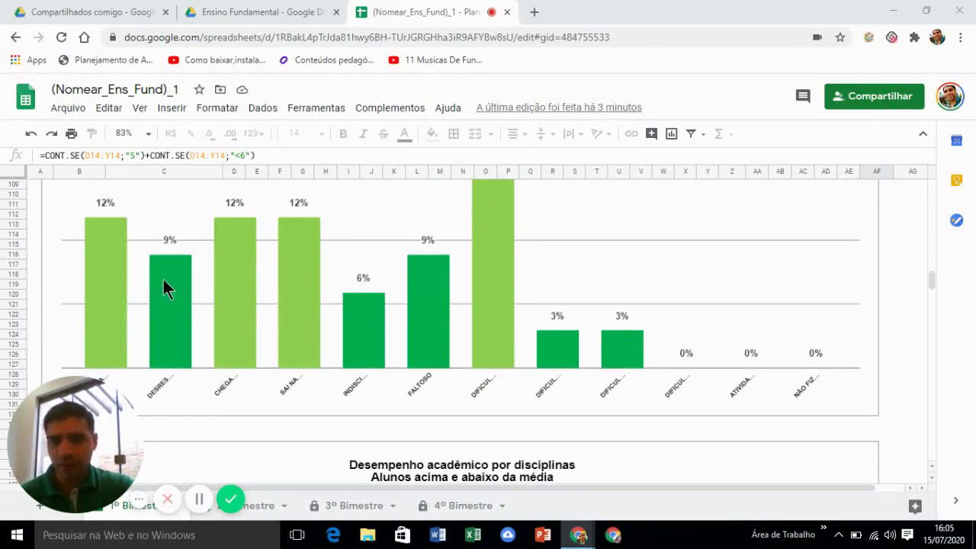
scroll(270, 331, up, 1)
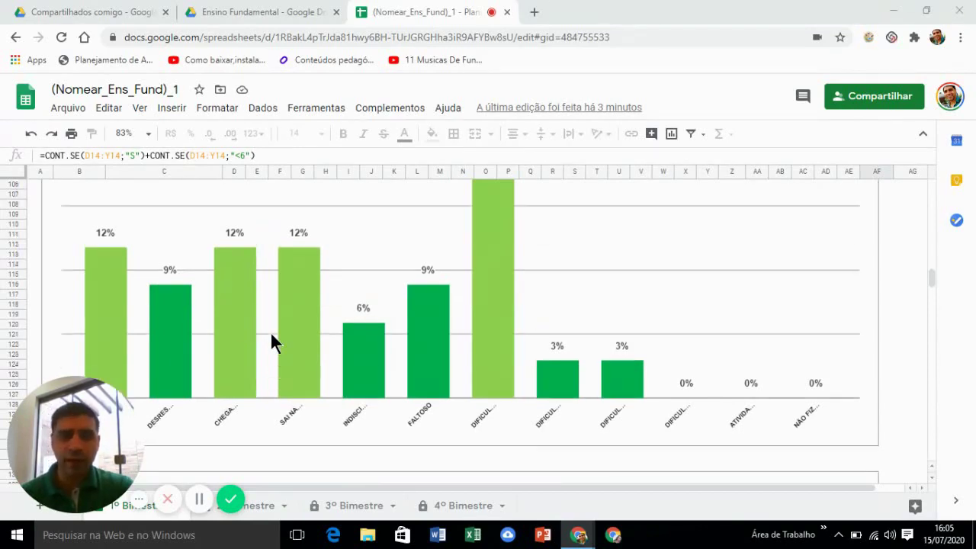
scroll(294, 322, up, 1)
scroll(294, 322, up, 1)
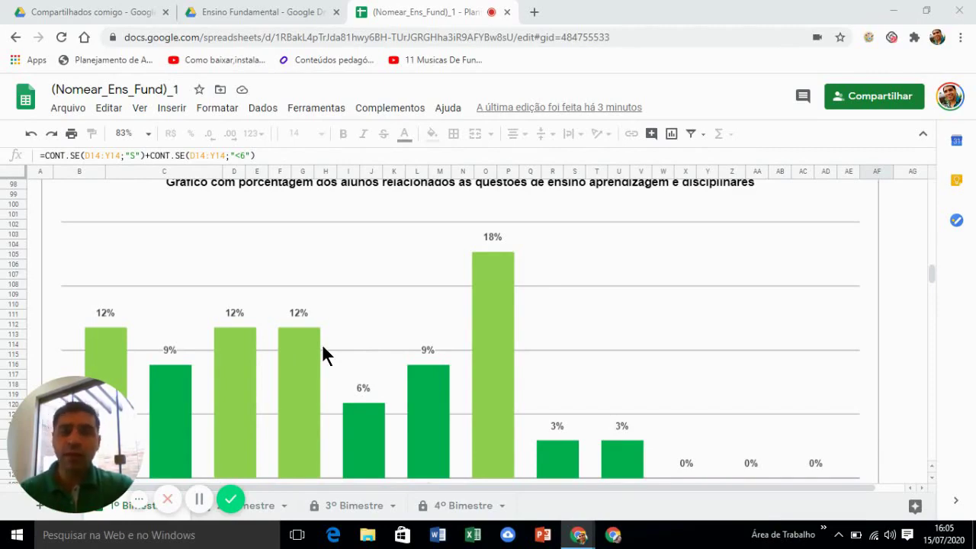
Review the "Desempenho acadêmico por disciplinas" chart, comparing students above and below average in each subject, including História
scroll(505, 253, down, 3)
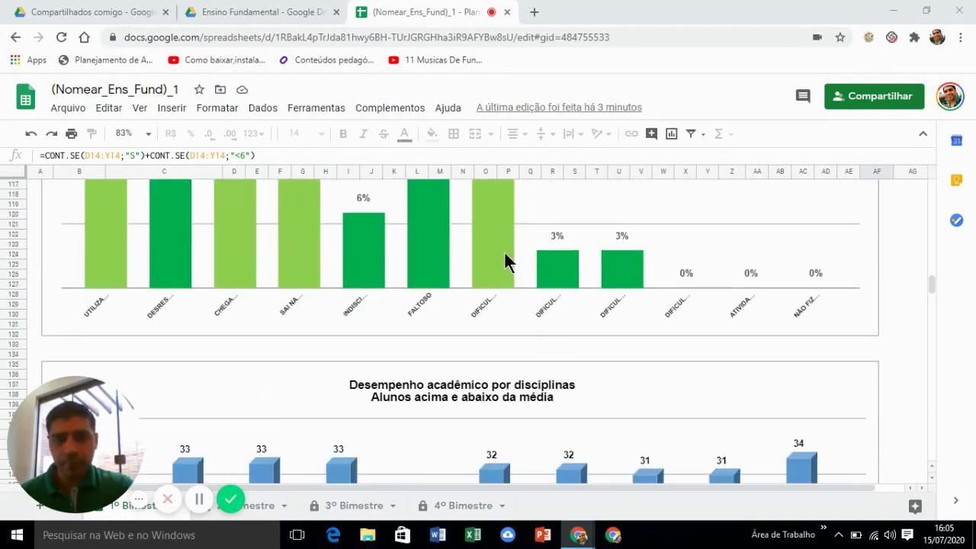
scroll(505, 254, down, 1)
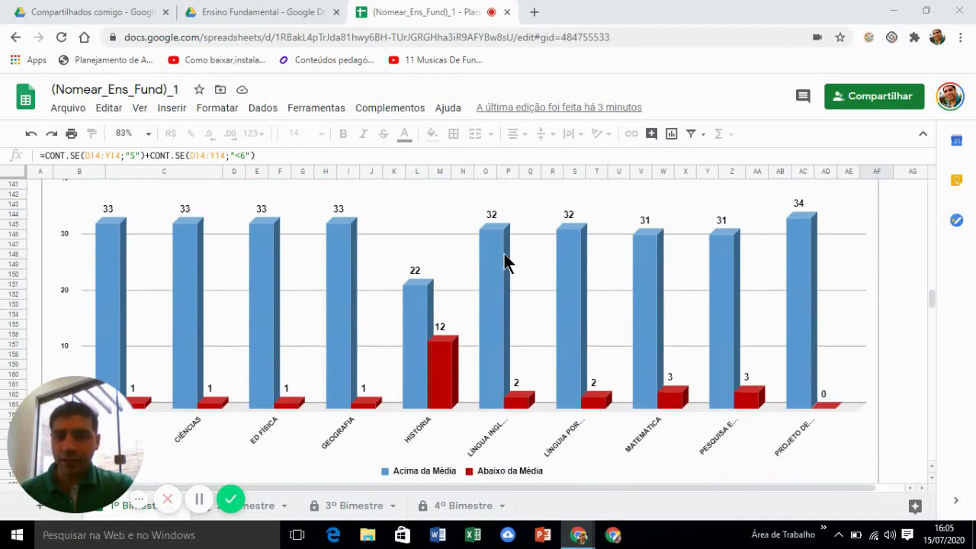
scroll(504, 260, up, 2)
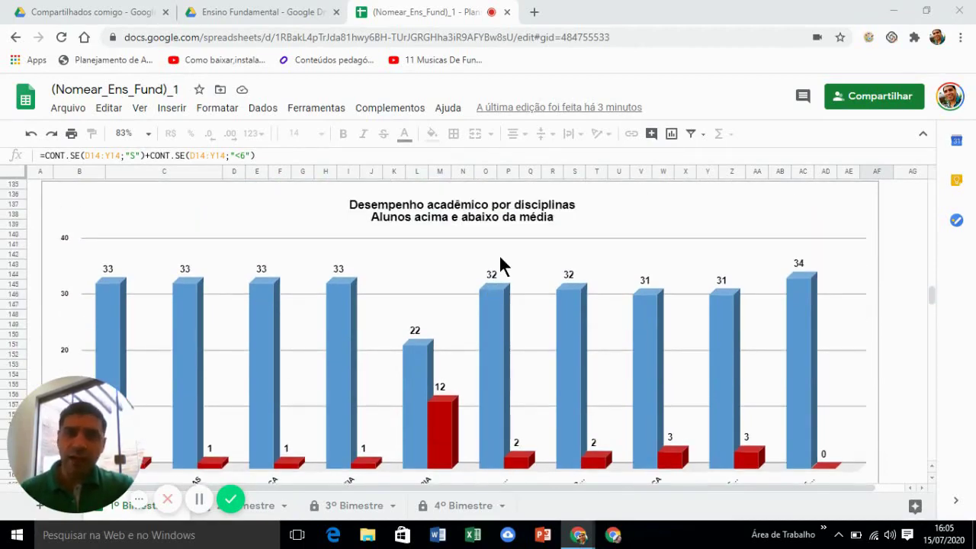
scroll(500, 267, down, 1)
scroll(499, 267, down, 2)
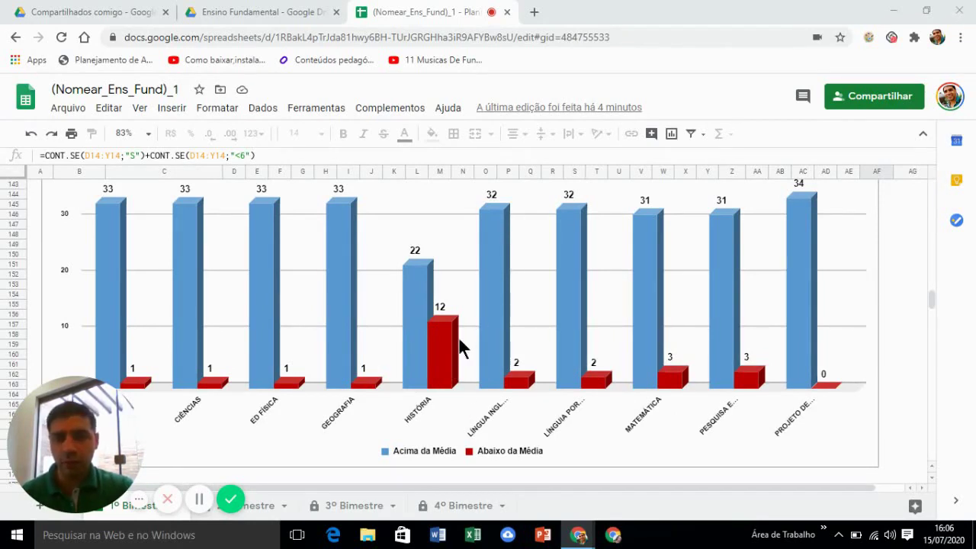
scroll(463, 343, down, 1)
Examine the Intervenções radar chart and its intervention categories on the 1º Bimestre sheet
scroll(463, 349, down, 2)
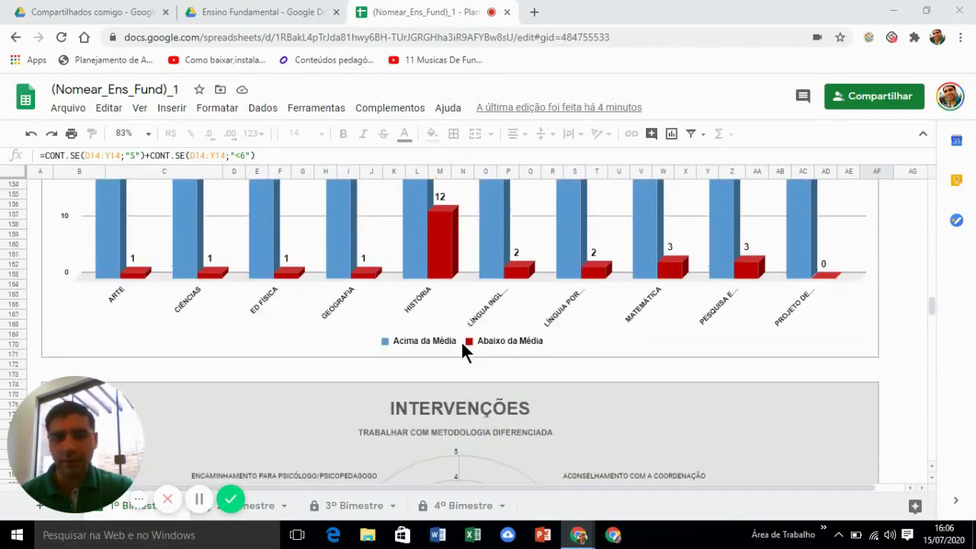
scroll(469, 343, down, 2)
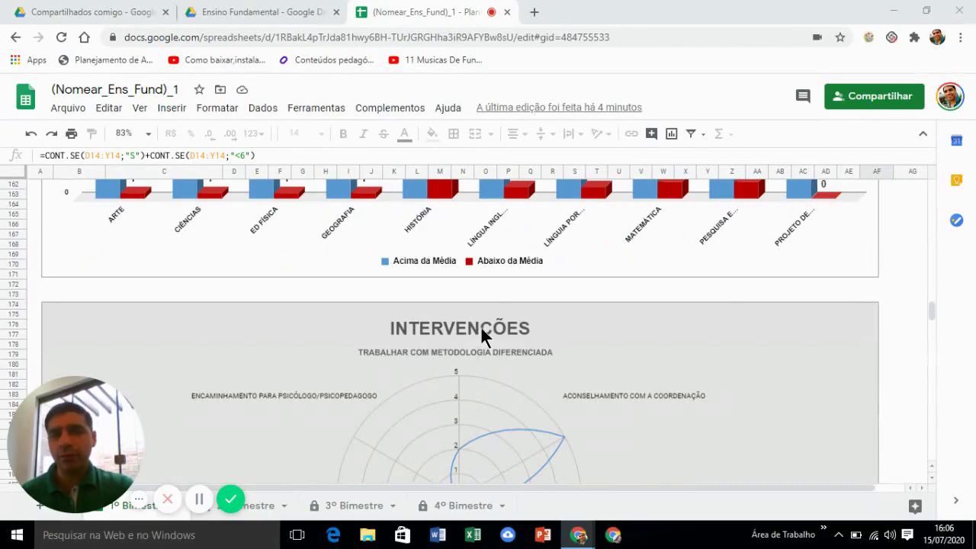
scroll(481, 325, down, 4)
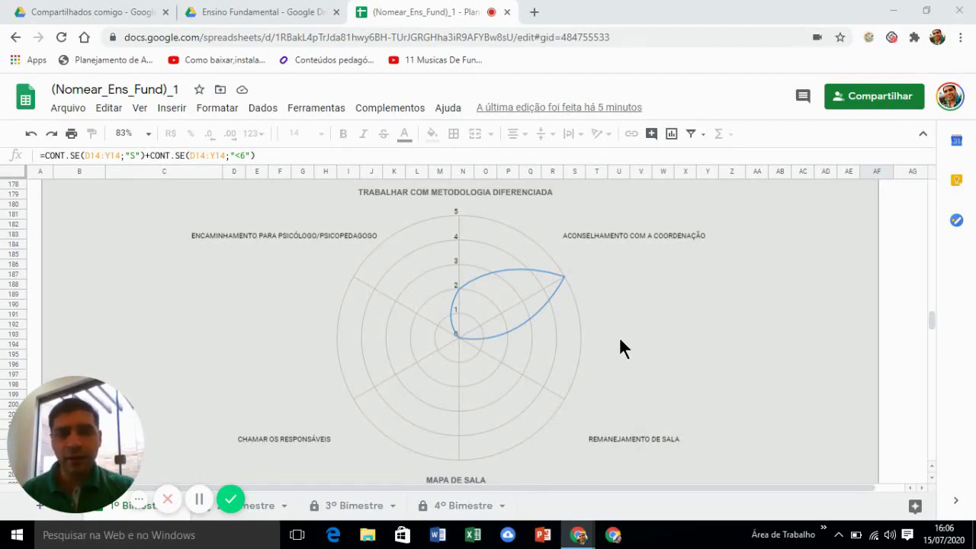
scroll(620, 346, up, 1)
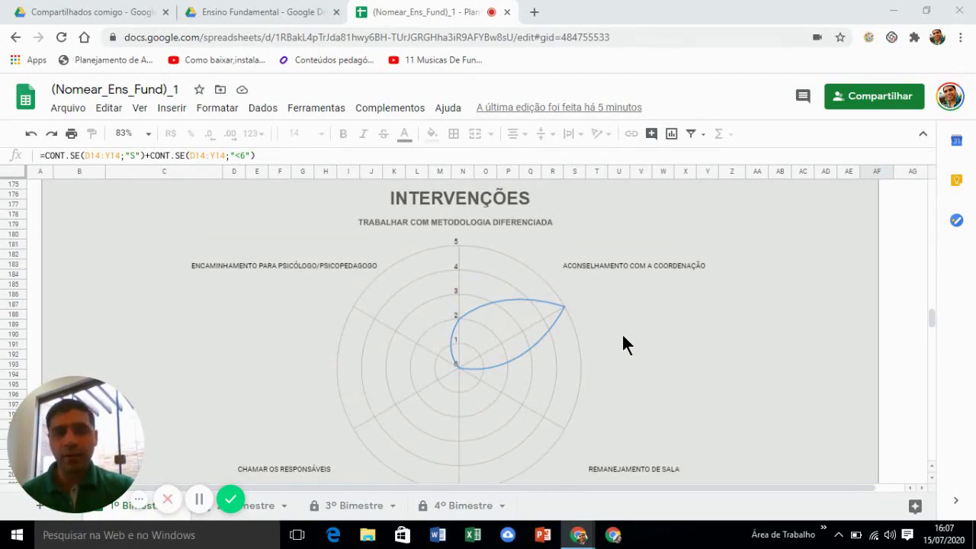
Review the "Desempenho acadêmico anual da turma" chart on the 1º Bimestre sheet across the four bimesters
scroll(621, 338, down, 6)
scroll(629, 339, down, 5)
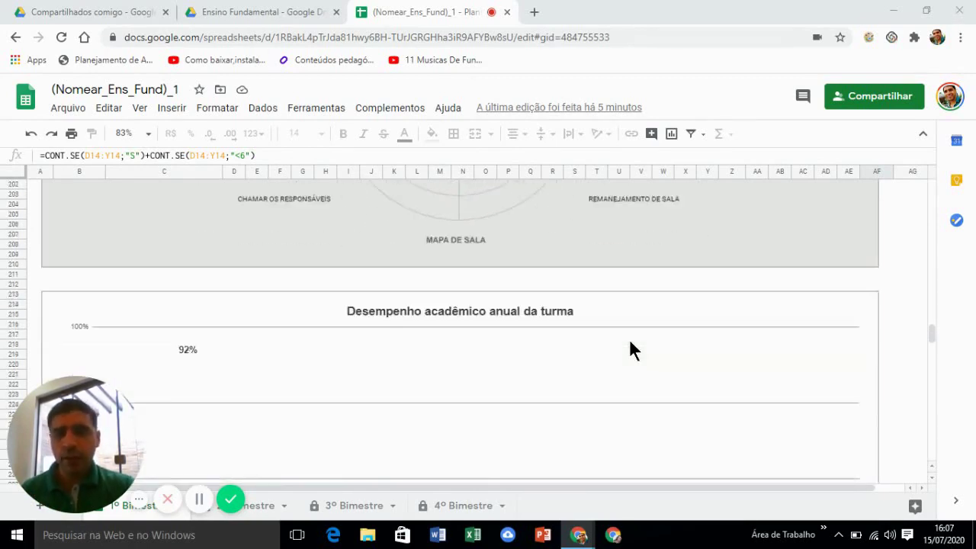
scroll(602, 309, down, 1)
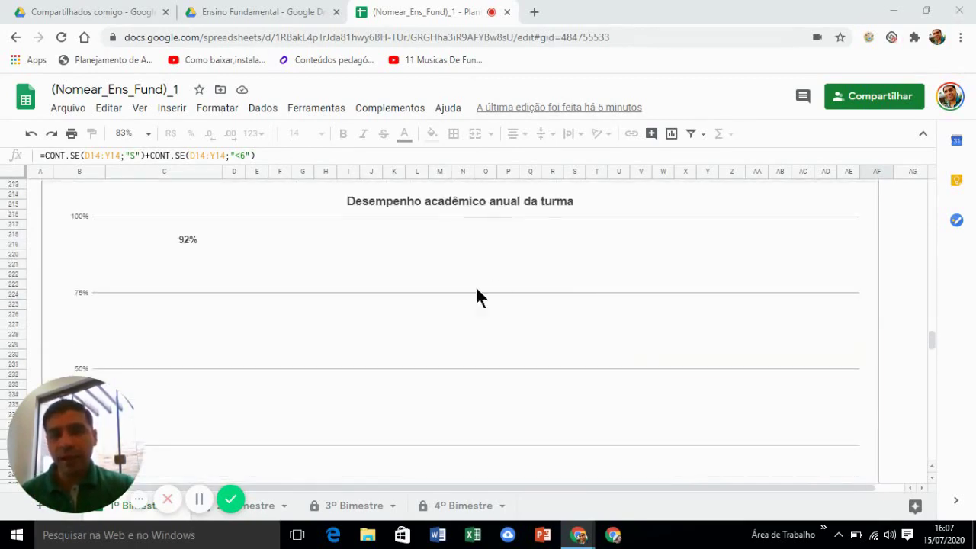
scroll(304, 299, down, 1)
scroll(303, 298, down, 1)
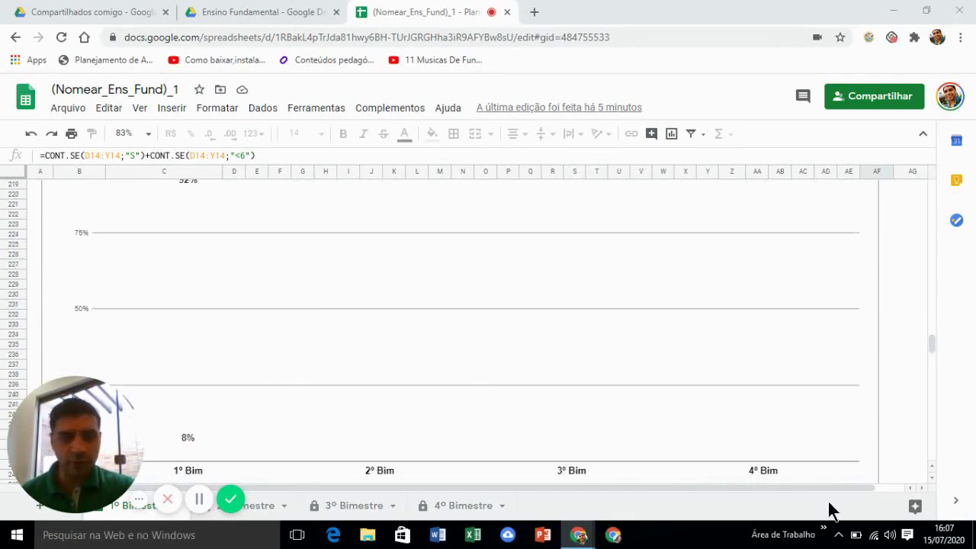
Open the 2º Bimestre sheet and examine how its annual class performance chart links the 1º and 2º Bim values
click(262, 515)
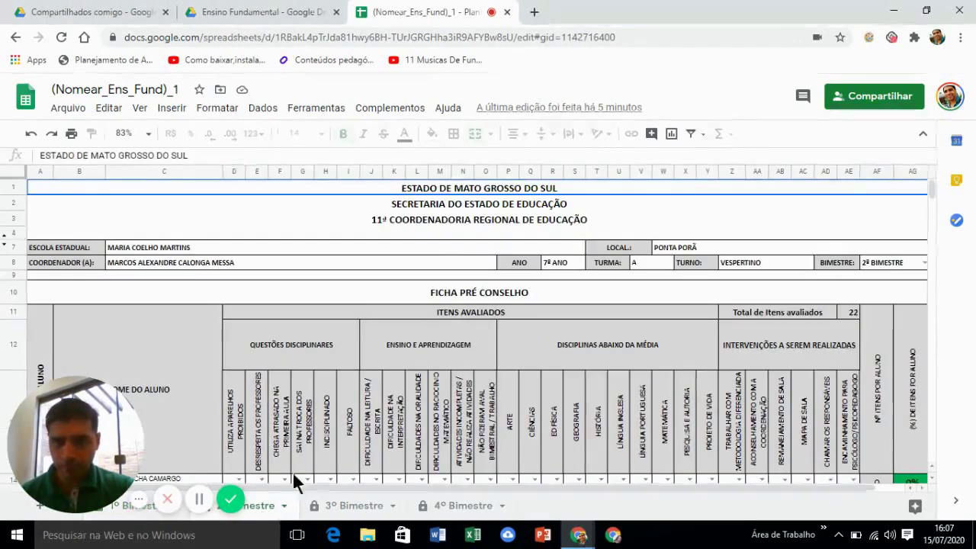
scroll(347, 289, down, 10)
scroll(346, 297, down, 15)
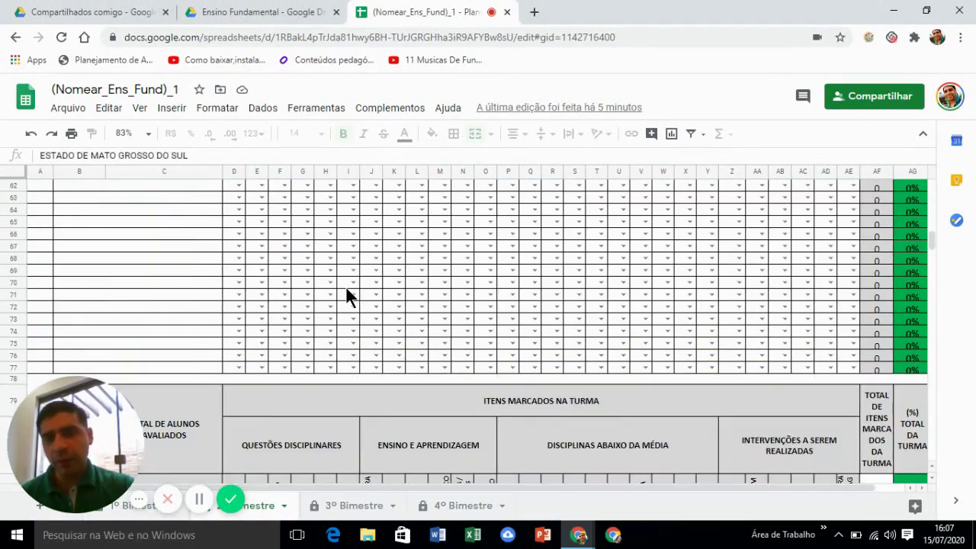
scroll(346, 297, down, 6)
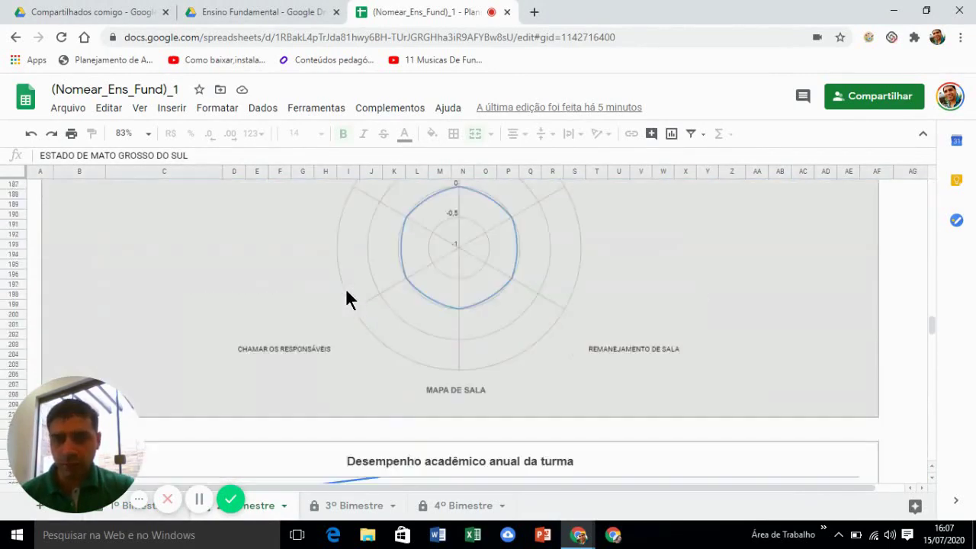
scroll(346, 298, down, 1)
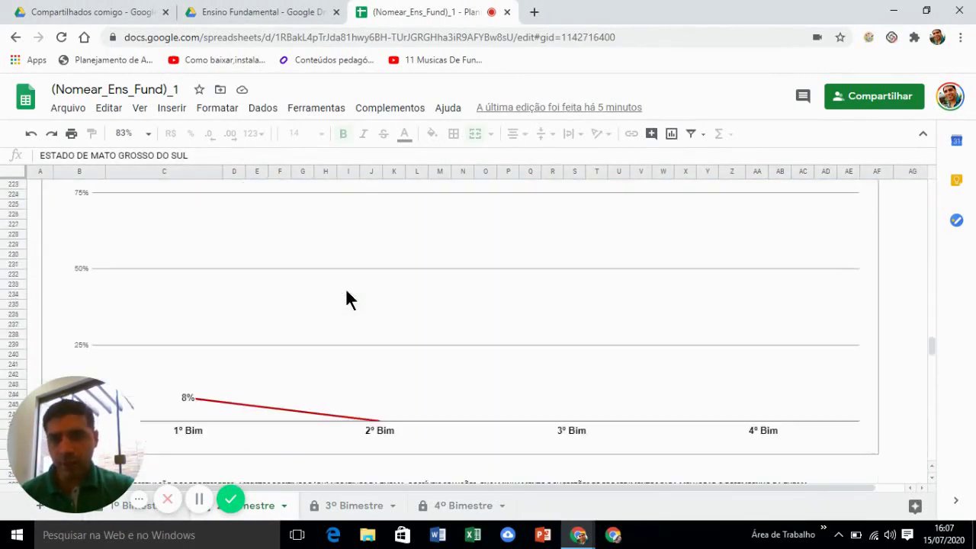
scroll(484, 373, up, 1)
scroll(480, 365, up, 1)
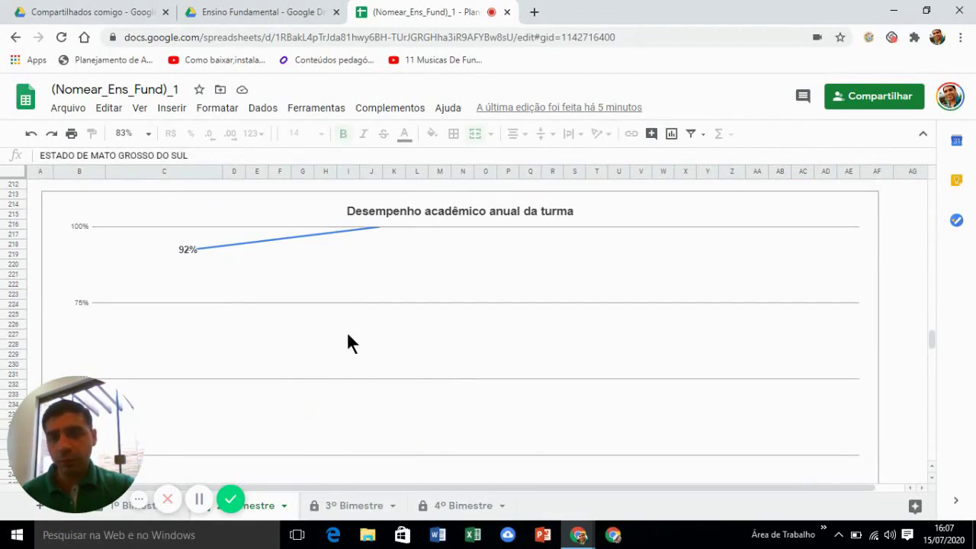
scroll(268, 305, down, 2)
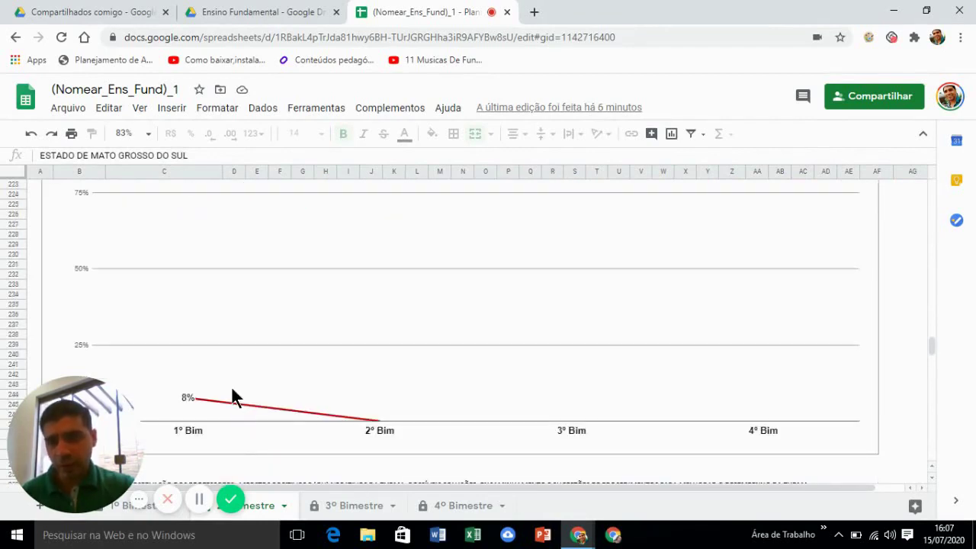
scroll(204, 412, up, 1)
scroll(205, 411, up, 2)
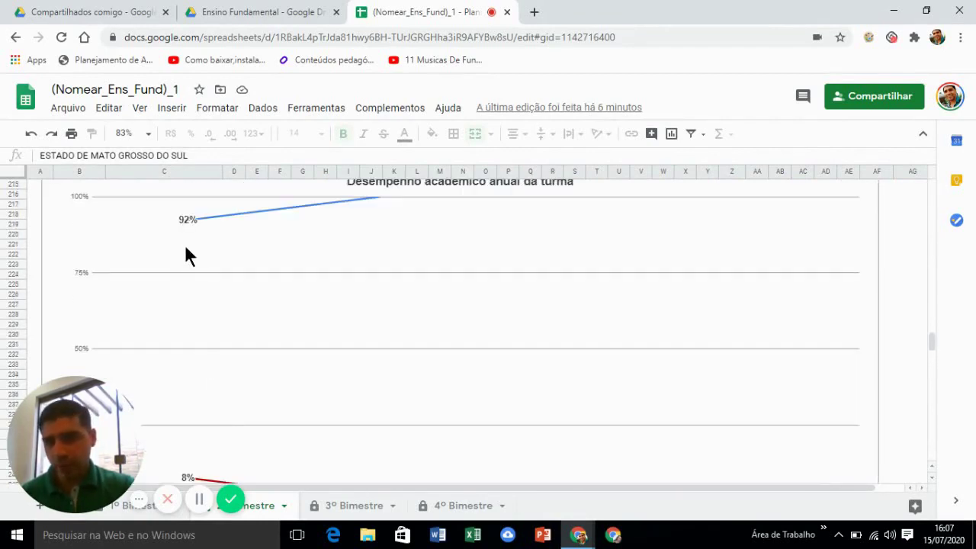
scroll(181, 363, down, 1)
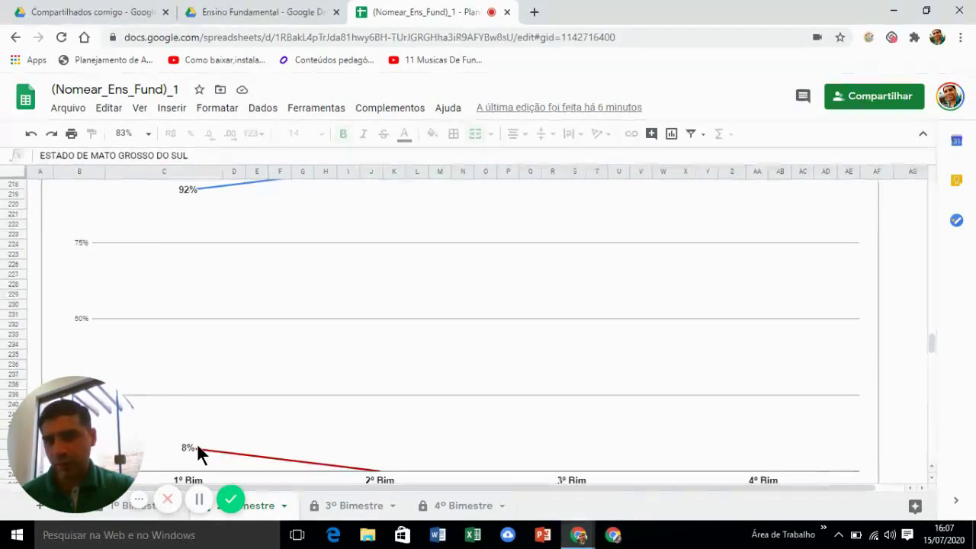
scroll(374, 419, up, 3)
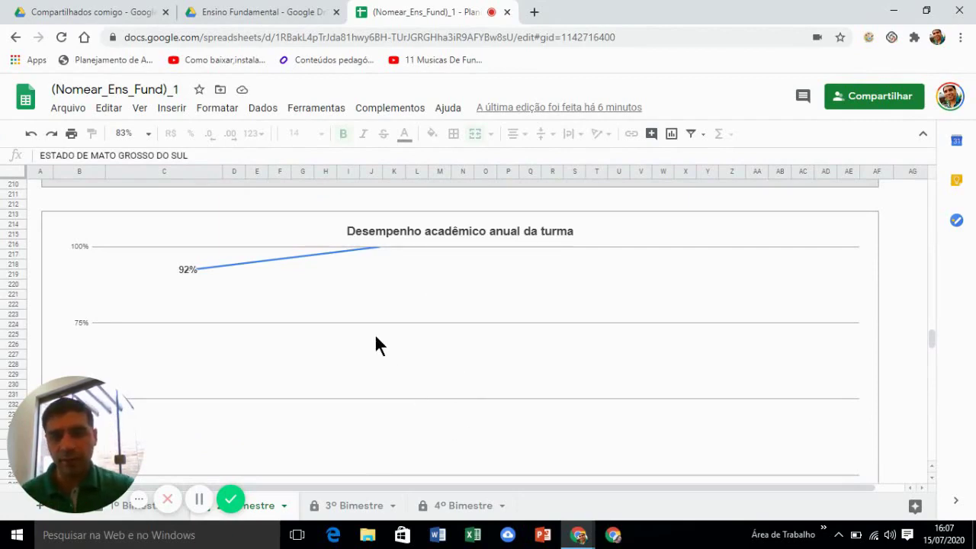
scroll(370, 324, down, 10)
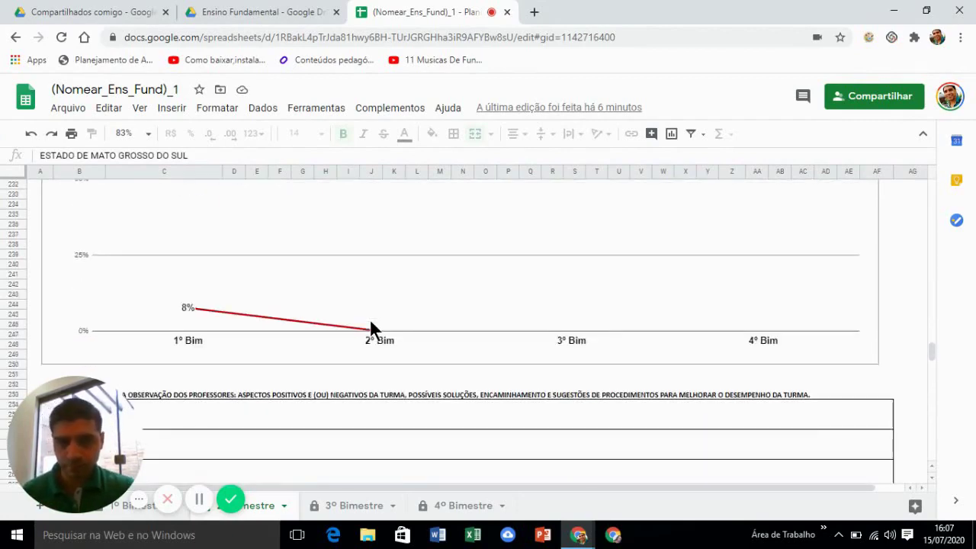
Examine the "Média Anual" charts for each subject on the 2º Bimestre sheet, from Arte through História to Projeto de Vida
scroll(369, 323, down, 15)
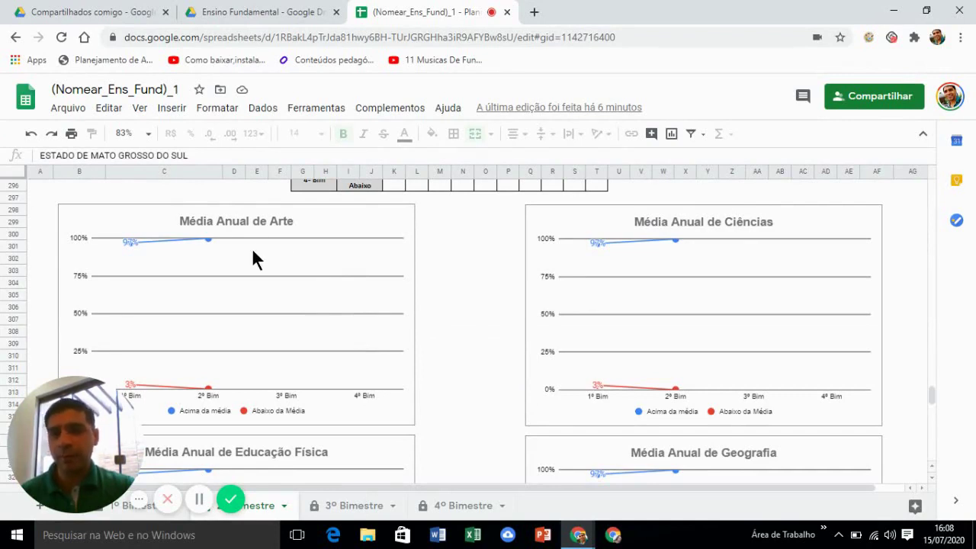
scroll(311, 357, down, 1)
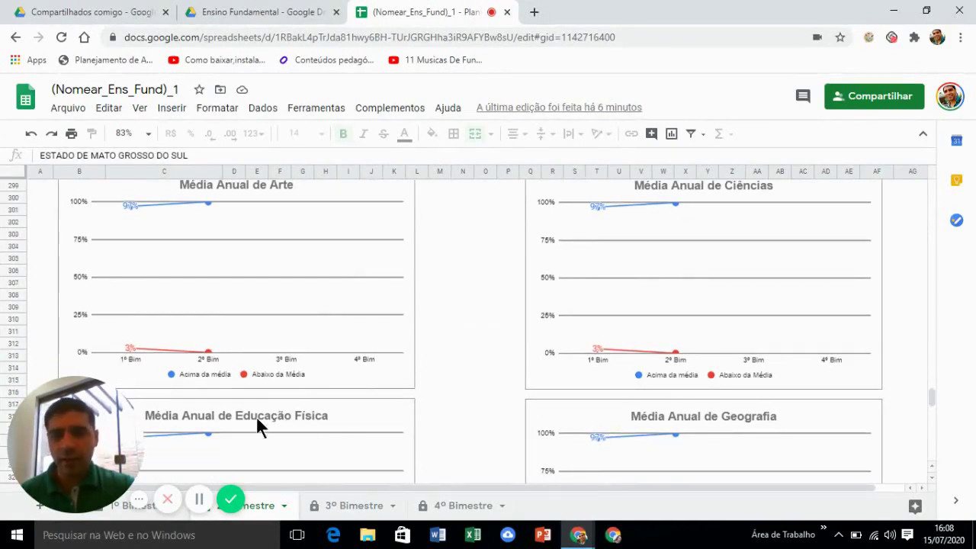
scroll(534, 416, down, 2)
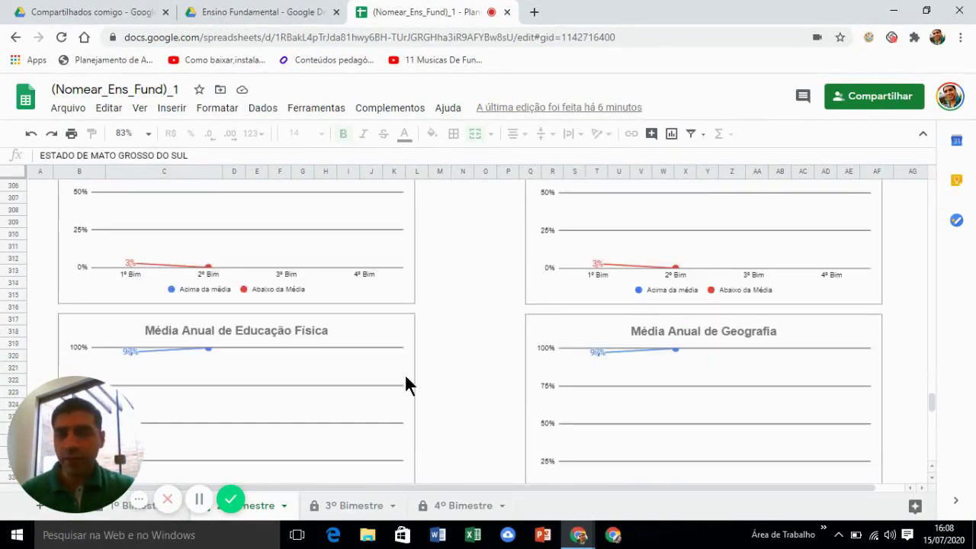
scroll(404, 374, down, 1)
scroll(418, 371, down, 6)
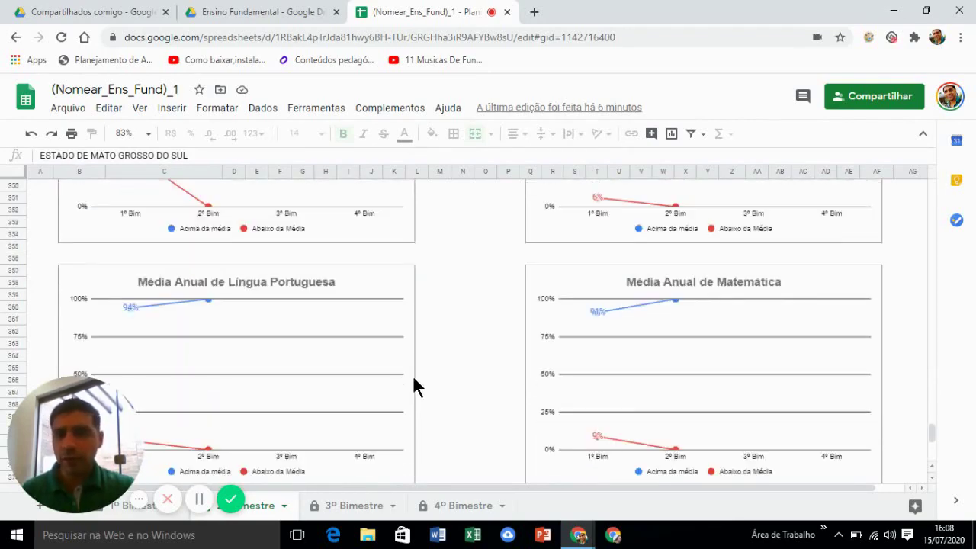
scroll(220, 268, up, 1)
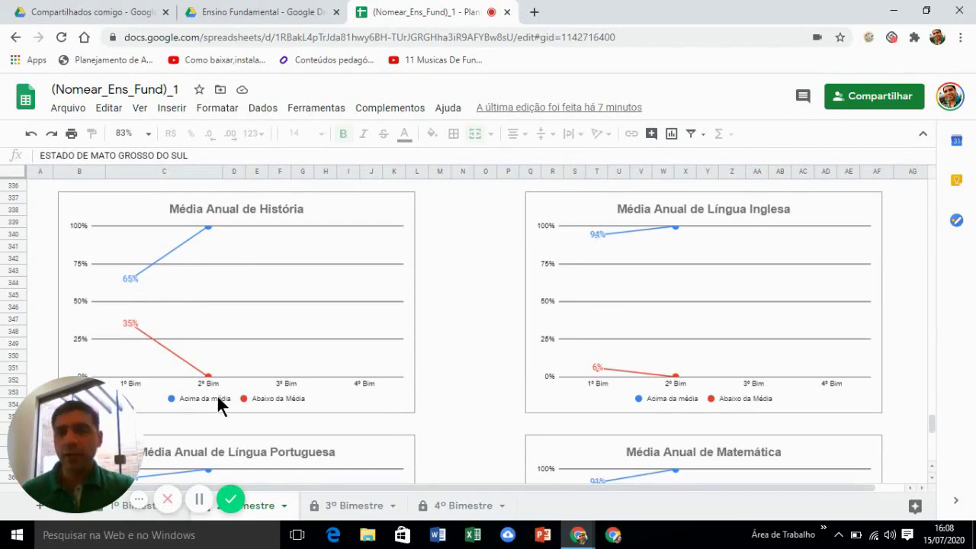
scroll(234, 372, down, 2)
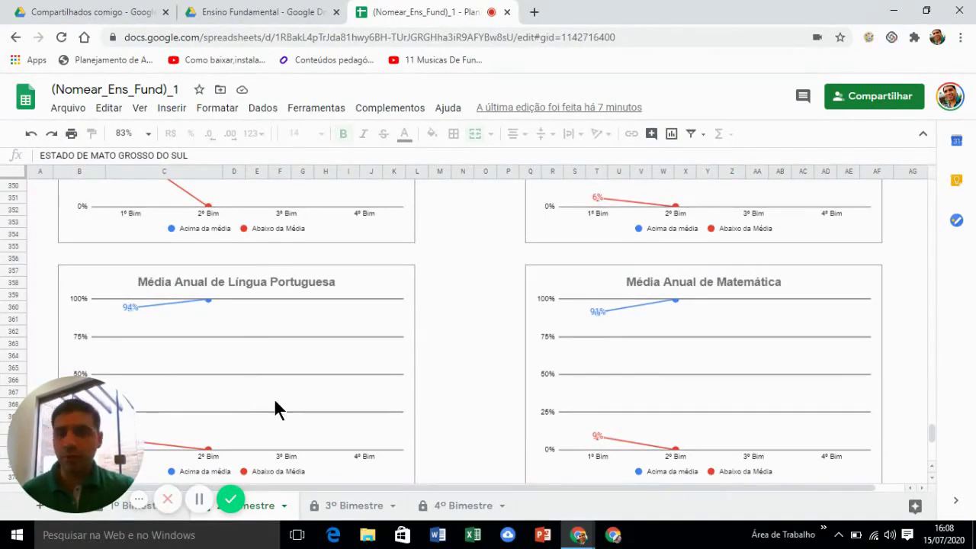
scroll(399, 404, down, 4)
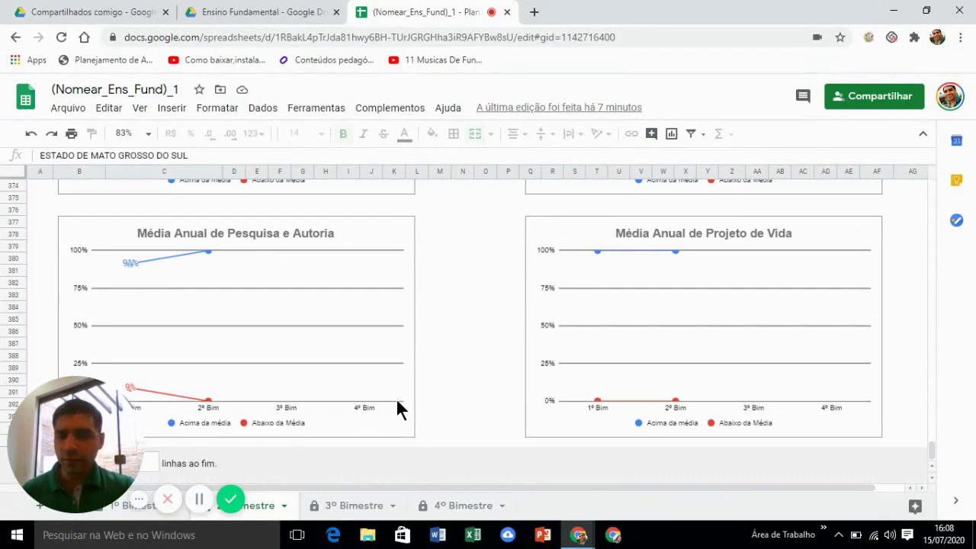
Go back past the subject charts and the annual class performance chart to the beginning of the 2º Bimestre sheet
scroll(725, 458, up, 4)
scroll(727, 456, up, 20)
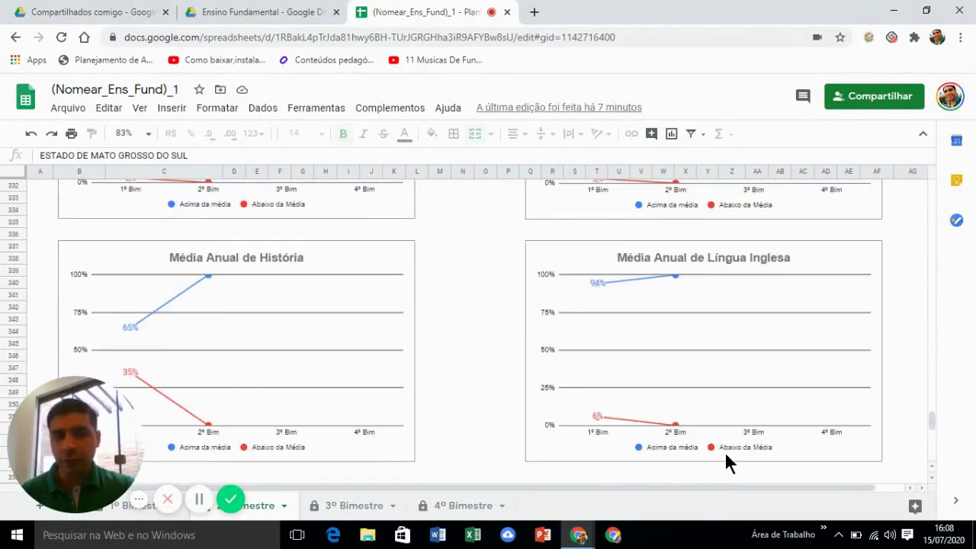
scroll(726, 454, up, 2)
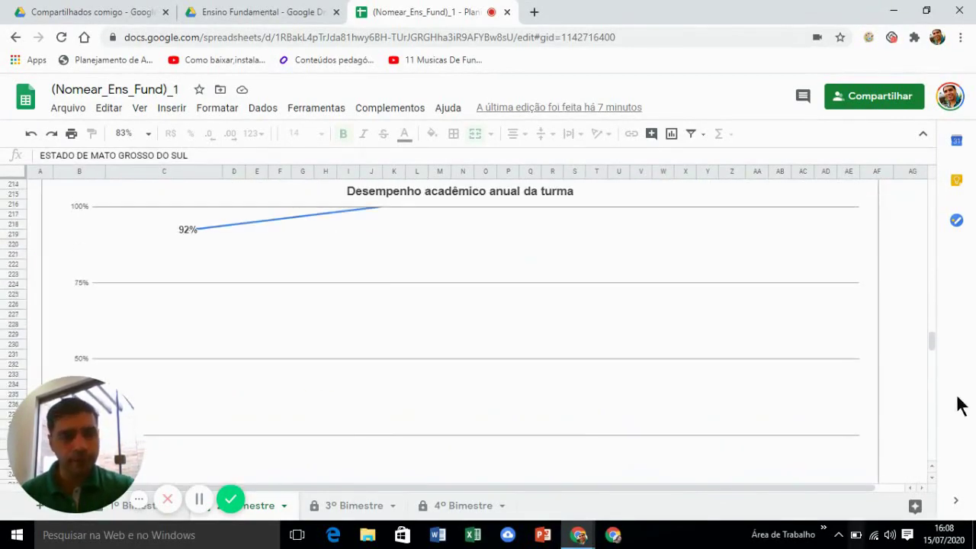
drag(941, 351, 931, 180)
scroll(930, 185, up, 10)
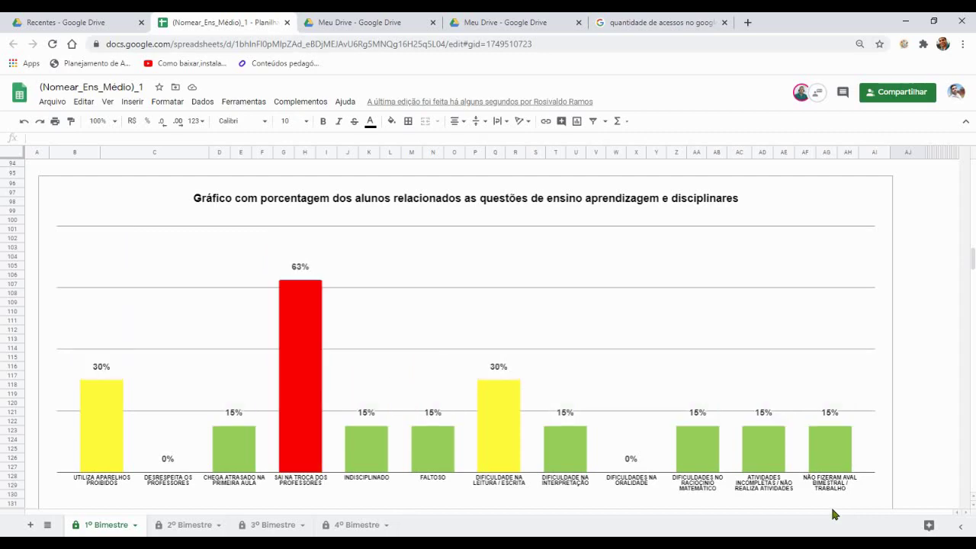
Review the learning and disciplinary issues chart and the subject performance chart on the 1º Bimestre sheet of (Nomear_Ens_Médio)_1
scroll(921, 508, down, 8)
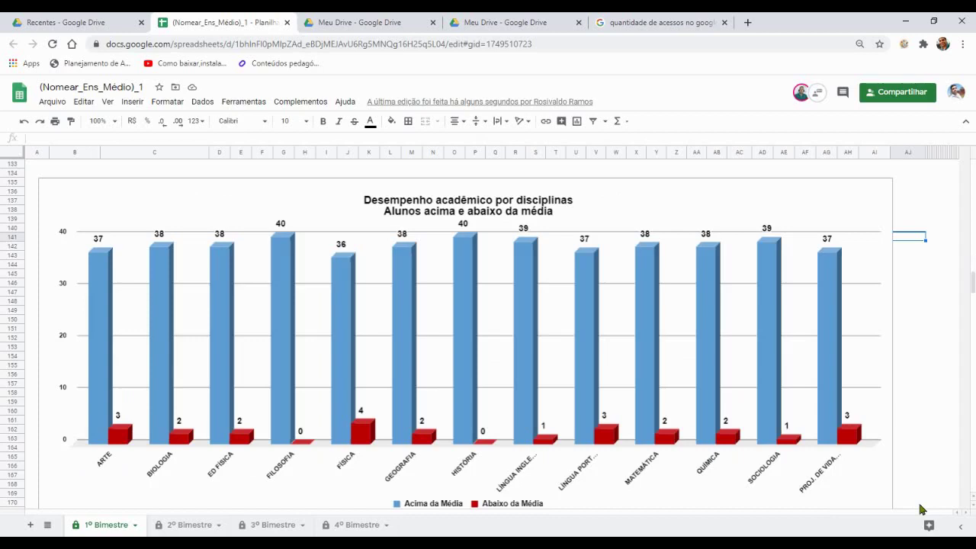